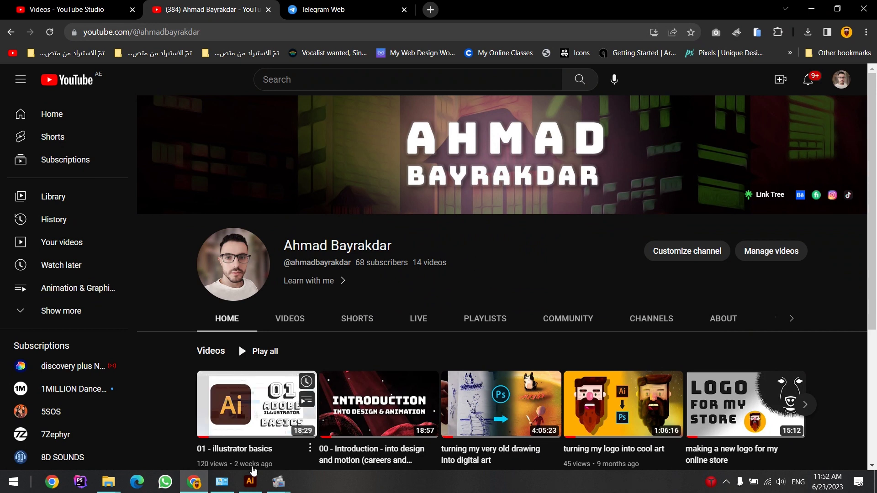
Glance at the hijab.ai artwork, then return to YouTube and show the channel's playlists
{"action": "left_click", "coordinate": [250, 482]}
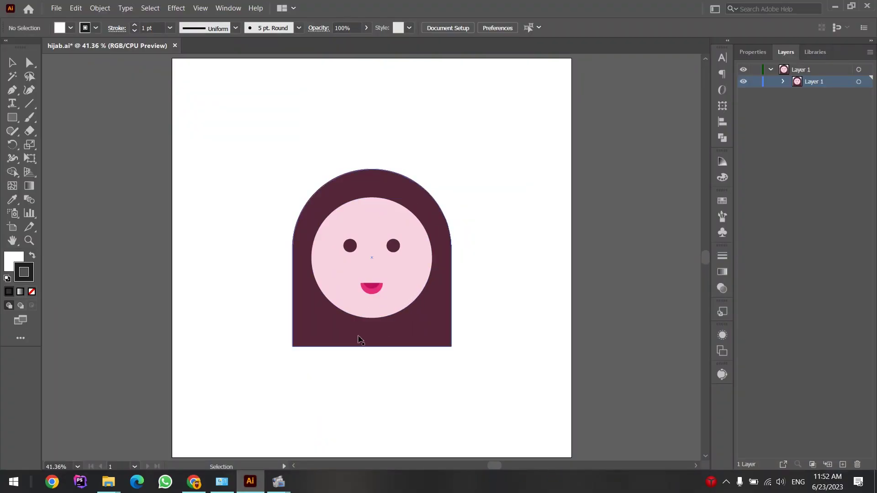
{"action": "left_click", "coordinate": [196, 482]}
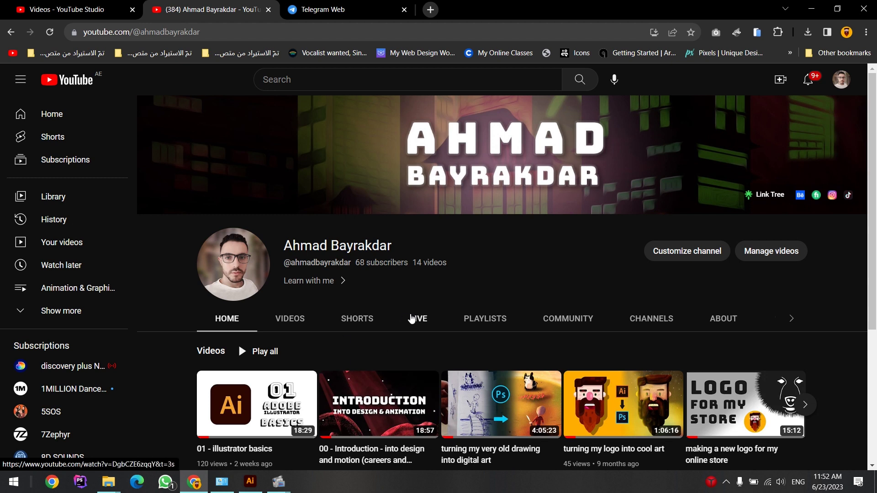
{"action": "left_click", "coordinate": [473, 323]}
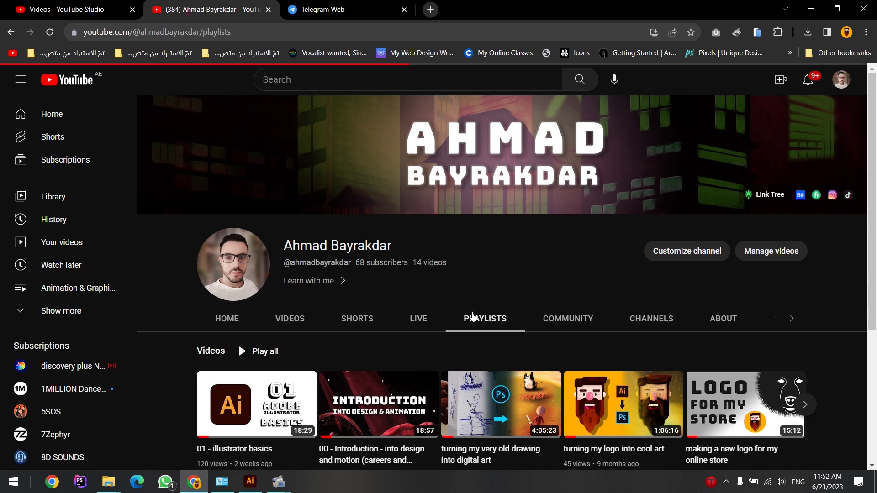
{"action": "scroll", "coordinate": [506, 291], "scroll_direction": "down", "scroll_amount": 2}
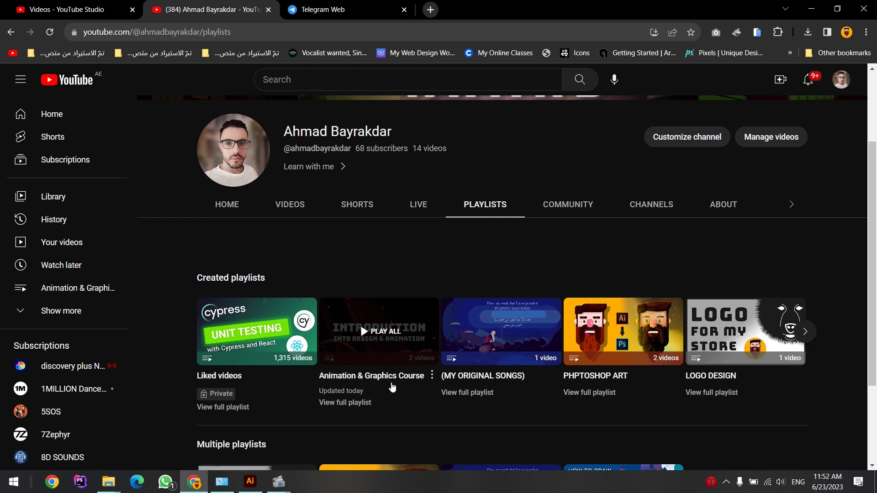
Start the Animation & Graphics Course playlist, pause its introduction video, and switch back to Illustrator
{"action": "left_click", "coordinate": [360, 350]}
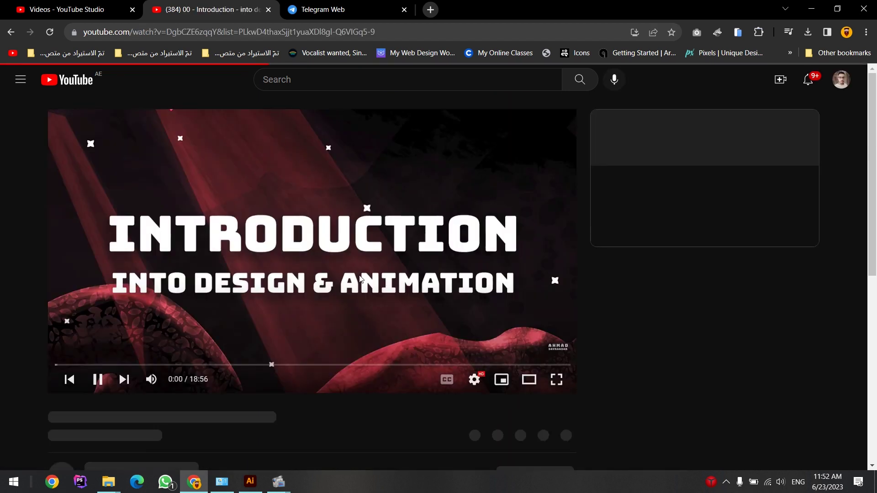
{"action": "key", "text": "space"}
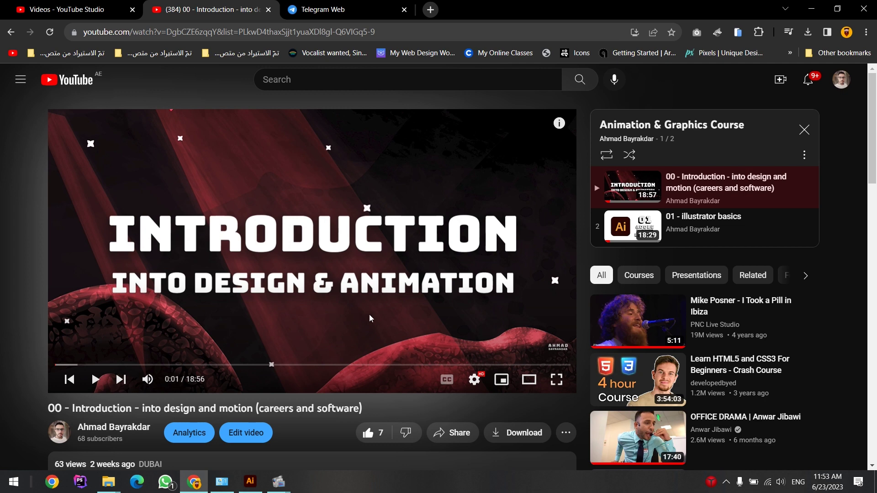
{"action": "key", "text": "alt+Tab"}
{"action": "left_click", "coordinate": [290, 200]}
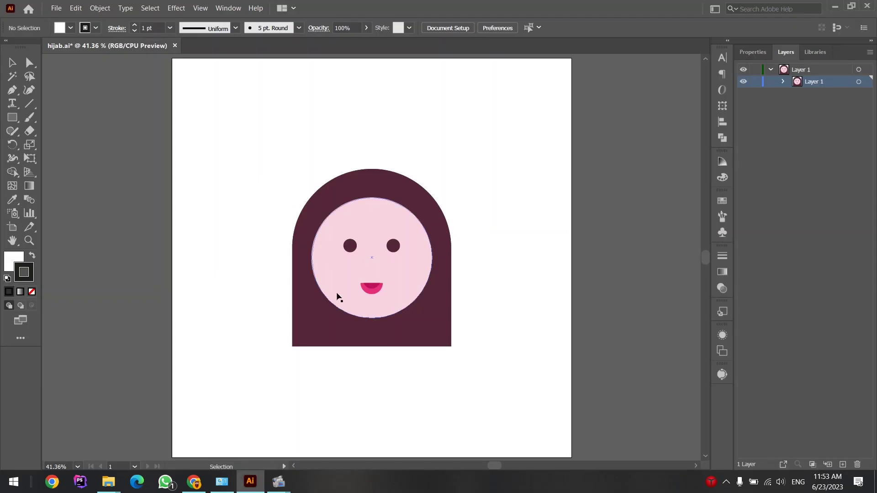
{"action": "left_click_drag", "start_coordinate": [496, 252], "coordinate": [515, 273]}
{"action": "left_click", "coordinate": [414, 277]}
{"action": "left_click", "coordinate": [613, 288]}
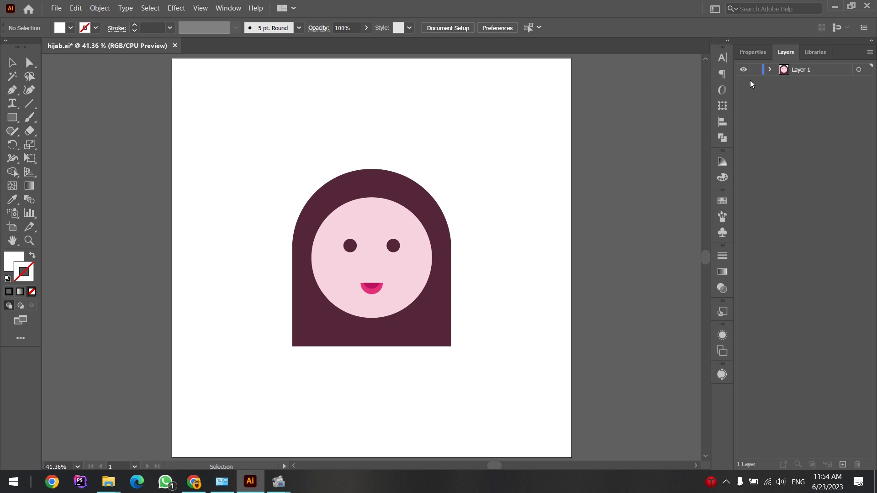
{"action": "left_click", "coordinate": [770, 70]}
{"action": "left_click", "coordinate": [783, 81]}
{"action": "left_click", "coordinate": [779, 80]}
{"action": "left_click", "coordinate": [771, 69]}
{"action": "left_click", "coordinate": [744, 68], "text": "ctrl"}
{"action": "left_click", "coordinate": [744, 70], "text": "ctrl"}
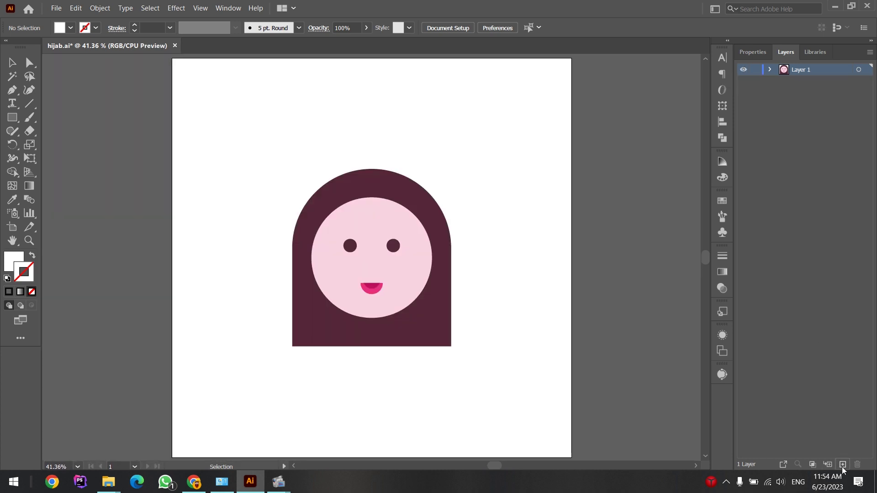
Create a new Layer 2 and nest Layer 1 inside it as a sublayer
{"action": "left_click", "coordinate": [843, 466]}
{"action": "left_click_drag", "start_coordinate": [805, 80], "coordinate": [787, 81]}
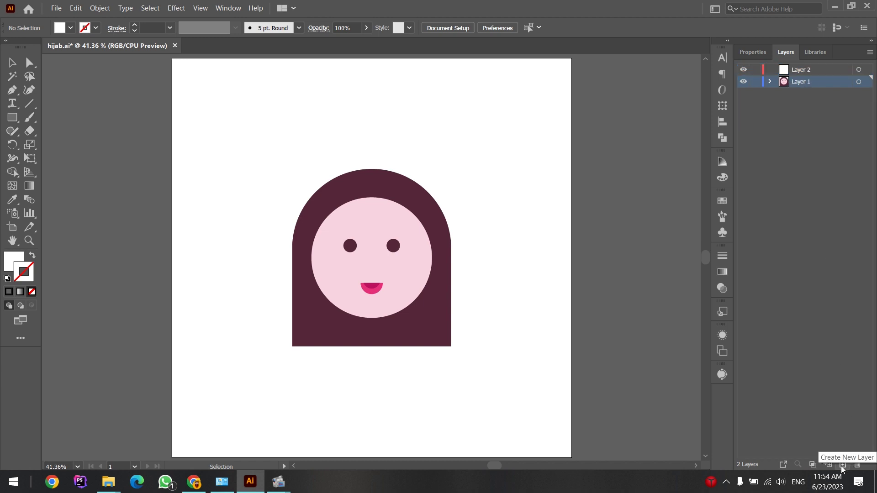
{"action": "left_click_drag", "start_coordinate": [800, 81], "coordinate": [790, 76]}
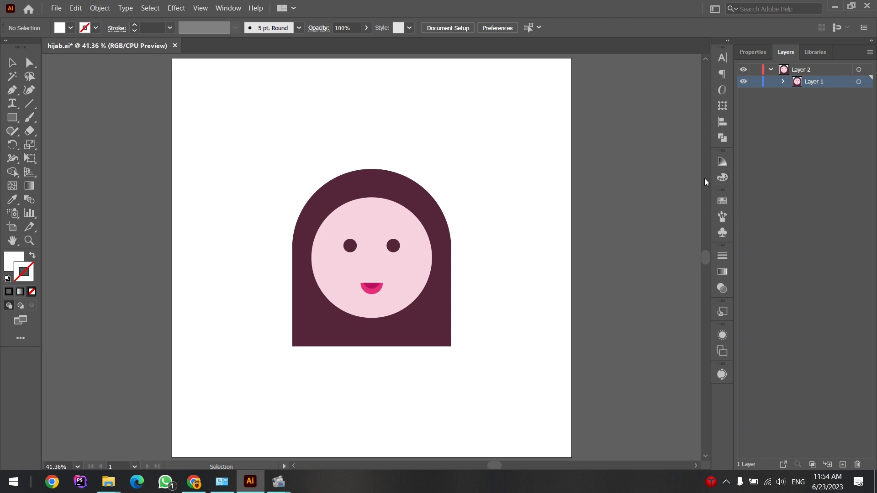
{"action": "left_click", "coordinate": [807, 73]}
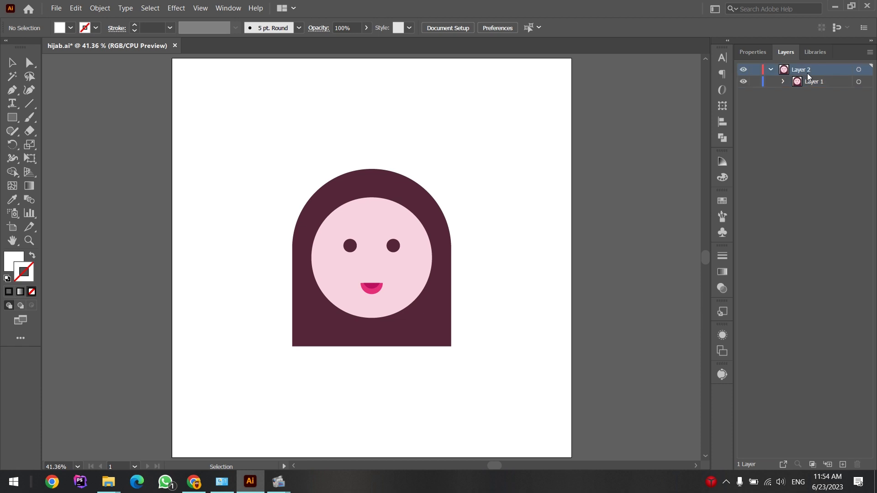
{"action": "left_click", "coordinate": [812, 80]}
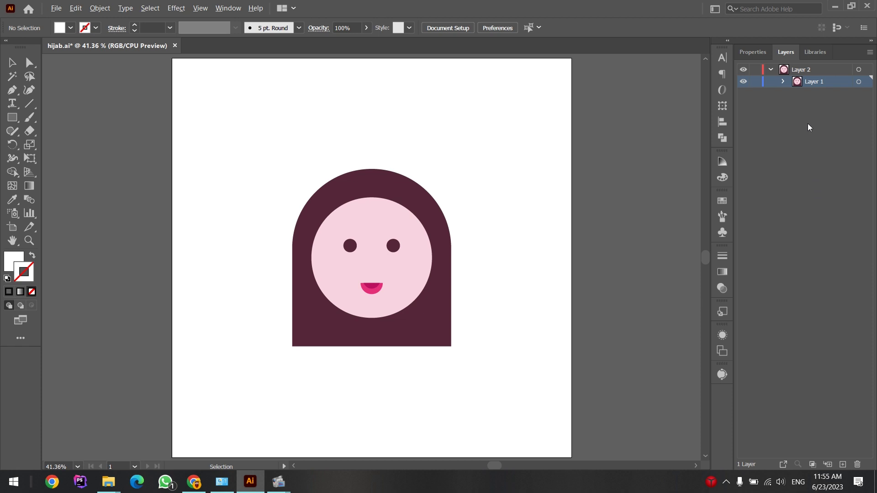
Duplicate Layer 1 twice inside Layer 2, stacking both copies above the original
{"action": "left_click_drag", "start_coordinate": [810, 84], "coordinate": [804, 121]}
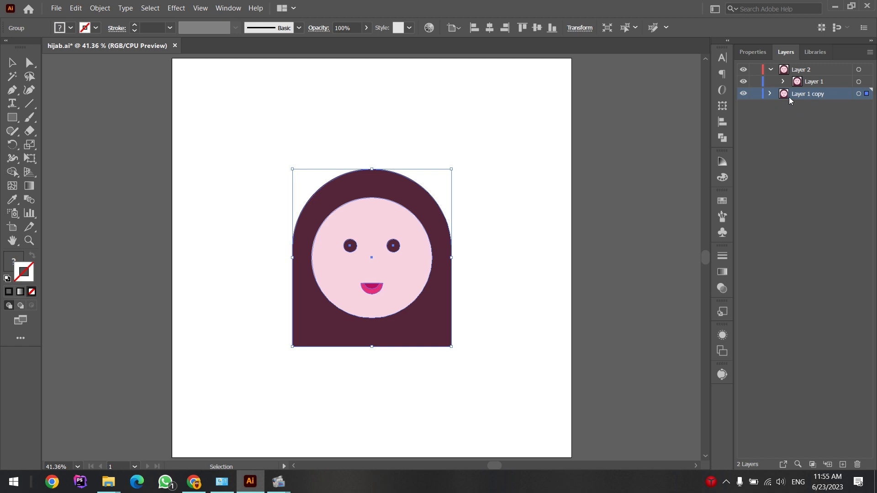
{"action": "left_click_drag", "start_coordinate": [794, 98], "coordinate": [797, 77]}
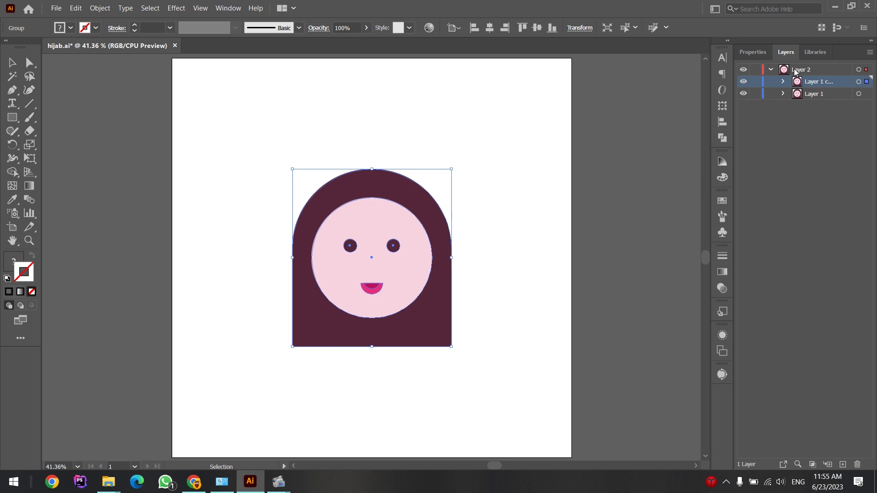
{"action": "left_click", "coordinate": [793, 68]}
{"action": "left_click", "coordinate": [815, 82]}
{"action": "left_click_drag", "start_coordinate": [815, 89], "coordinate": [817, 86]}
{"action": "left_click", "coordinate": [547, 261]}
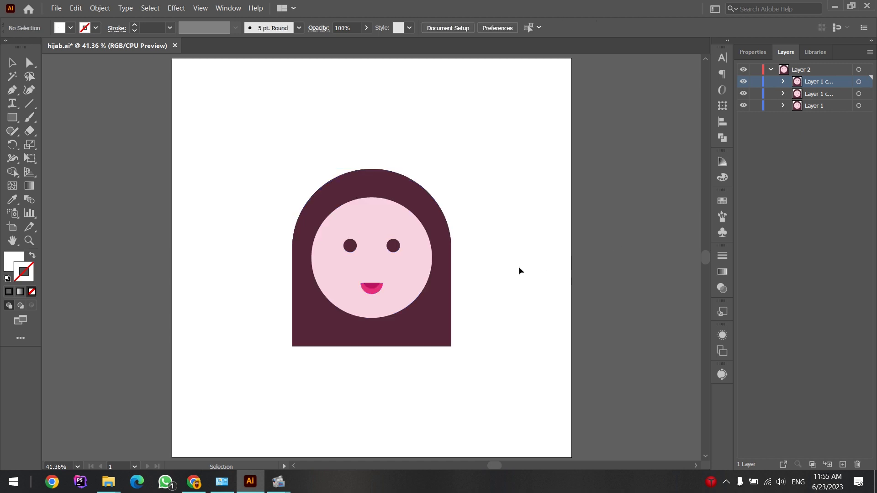
Hide the face layers, then try showing Layer 1 and each copy in turn
{"action": "left_click_drag", "start_coordinate": [743, 105], "coordinate": [743, 81]}
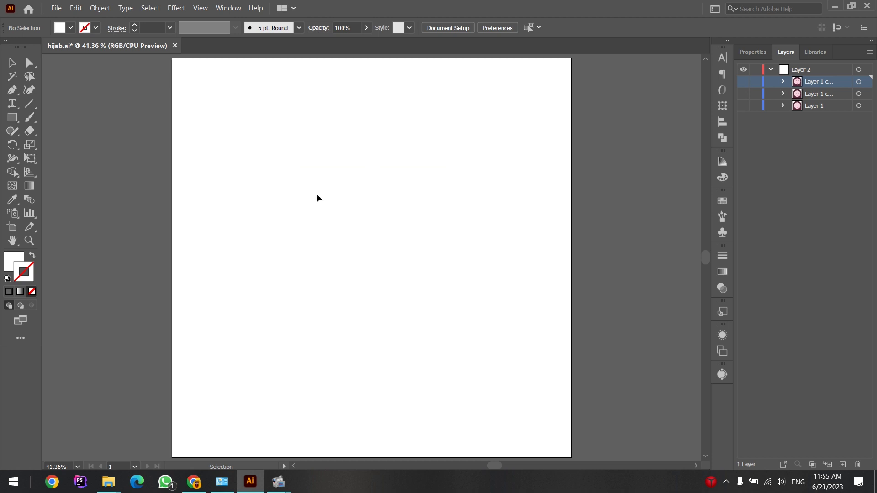
{"action": "left_click", "coordinate": [744, 106]}
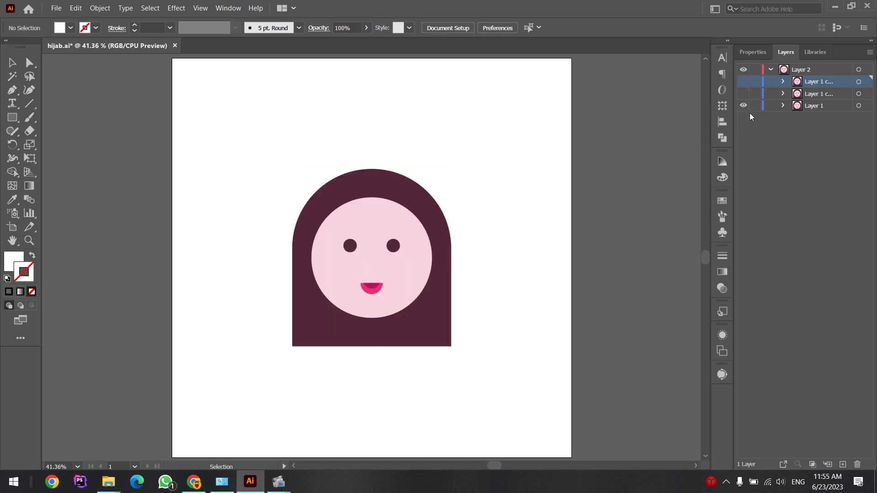
{"action": "left_click", "coordinate": [811, 109]}
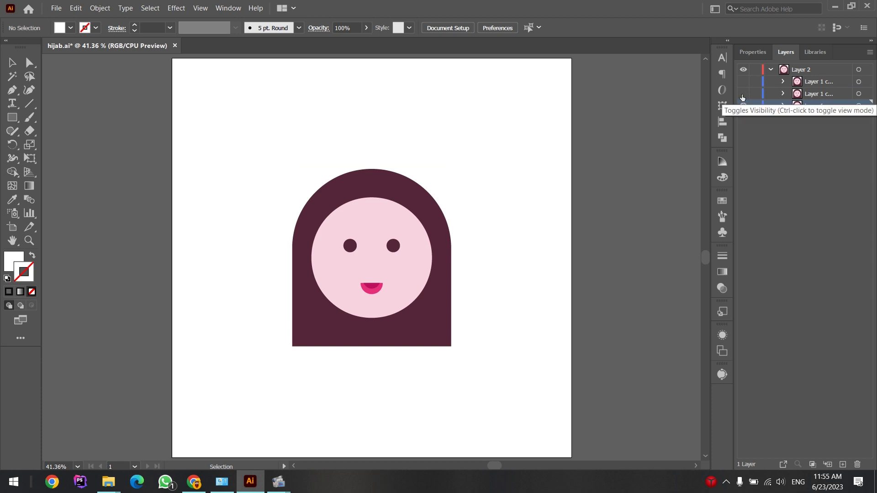
{"action": "left_click", "coordinate": [743, 94]}
{"action": "left_click", "coordinate": [811, 93]}
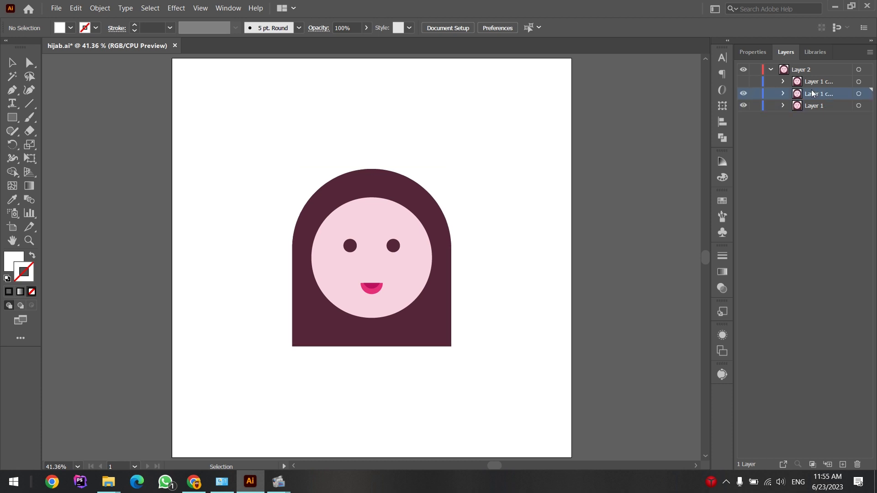
{"action": "left_click", "coordinate": [743, 94]}
{"action": "left_click", "coordinate": [743, 81]}
Hide all face layers, leaving only the second Layer 1 copy visible
{"action": "left_click_drag", "start_coordinate": [743, 114], "coordinate": [744, 81]}
{"action": "left_click", "coordinate": [743, 81]}
{"action": "left_click", "coordinate": [744, 93]}
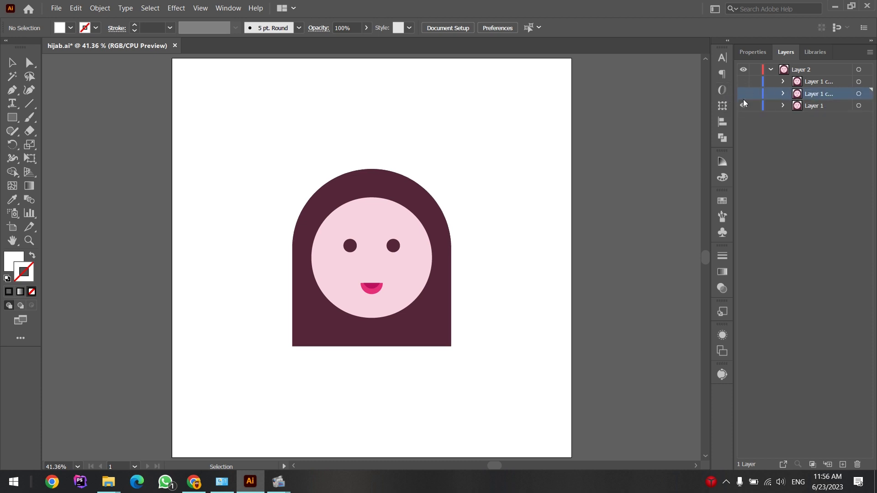
{"action": "left_click", "coordinate": [744, 106]}
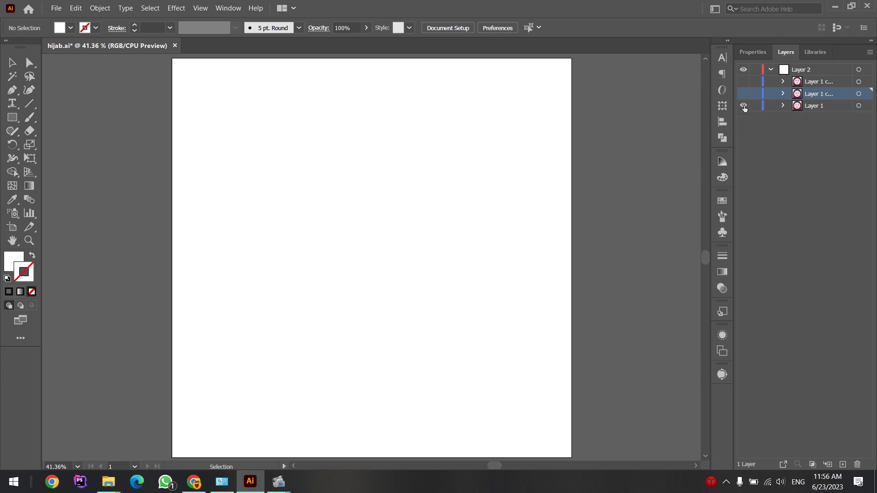
{"action": "left_click", "coordinate": [744, 105]}
{"action": "left_click", "coordinate": [744, 106]}
{"action": "left_click", "coordinate": [743, 106]}
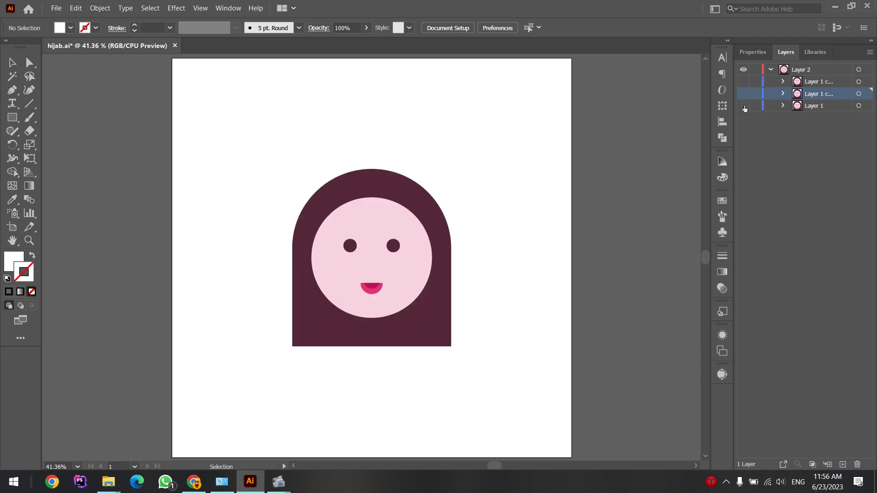
{"action": "left_click", "coordinate": [744, 105]}
{"action": "left_click", "coordinate": [744, 106]}
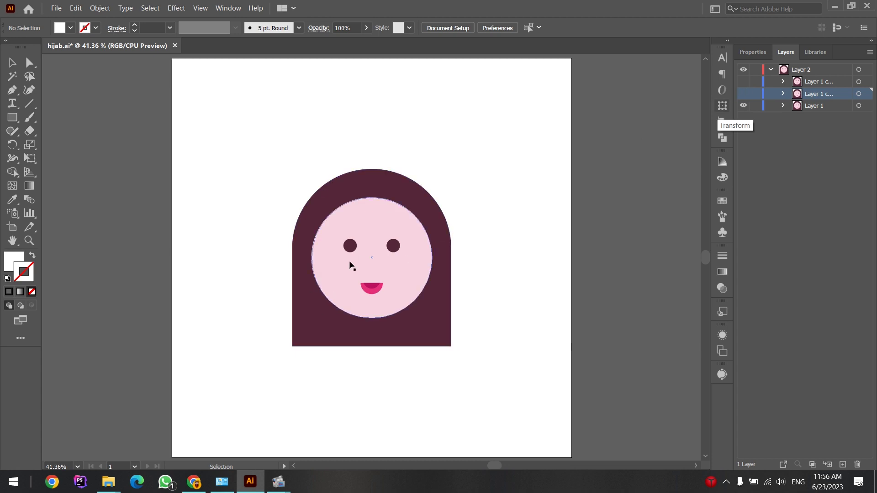
{"action": "left_click", "coordinate": [743, 93]}
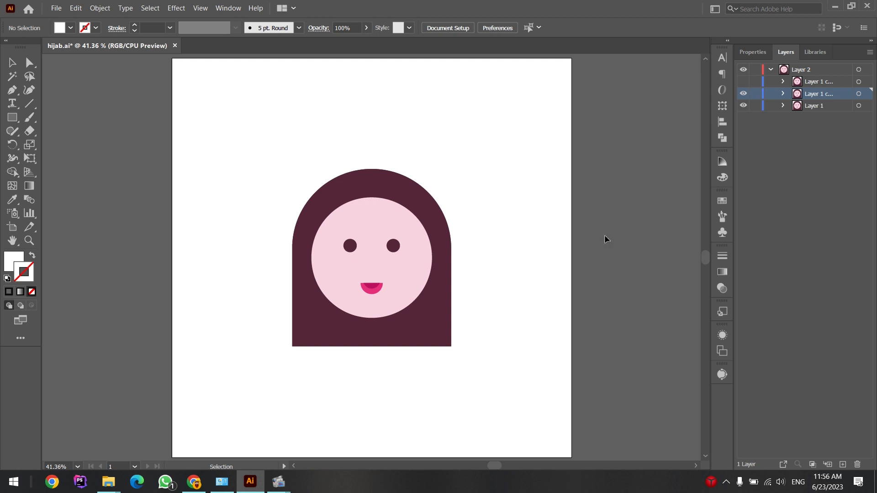
{"action": "left_click", "coordinate": [743, 106]}
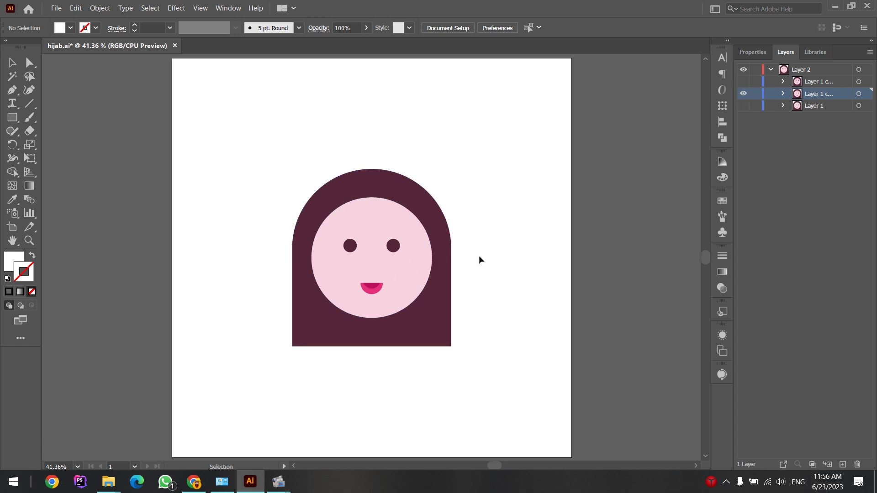
Zoom onto the face, ungroup the middle copy's artwork, and select the two-eye group
{"action": "scroll", "coordinate": [427, 278], "scroll_direction": "up", "scroll_amount": 2}
{"action": "scroll", "coordinate": [422, 279], "scroll_direction": "up", "scroll_amount": 1}
{"action": "scroll", "coordinate": [378, 290], "scroll_direction": "left", "scroll_amount": 2}
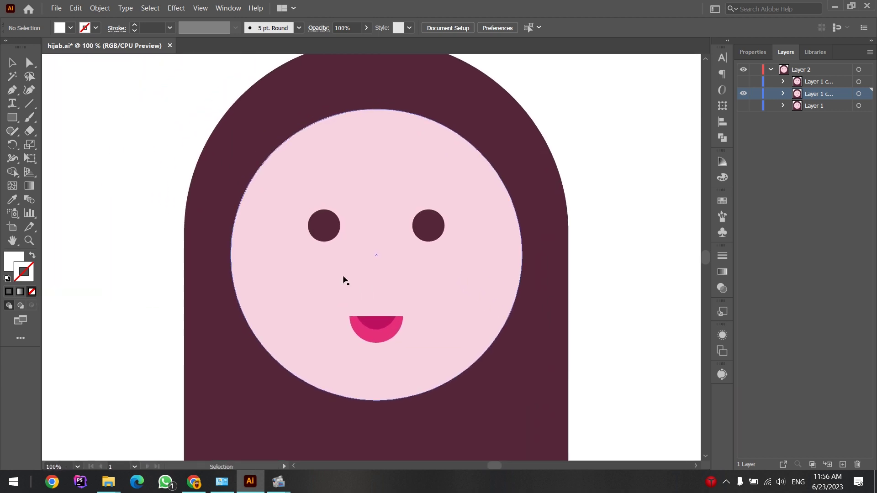
{"action": "left_click_drag", "start_coordinate": [366, 241], "coordinate": [397, 260]}
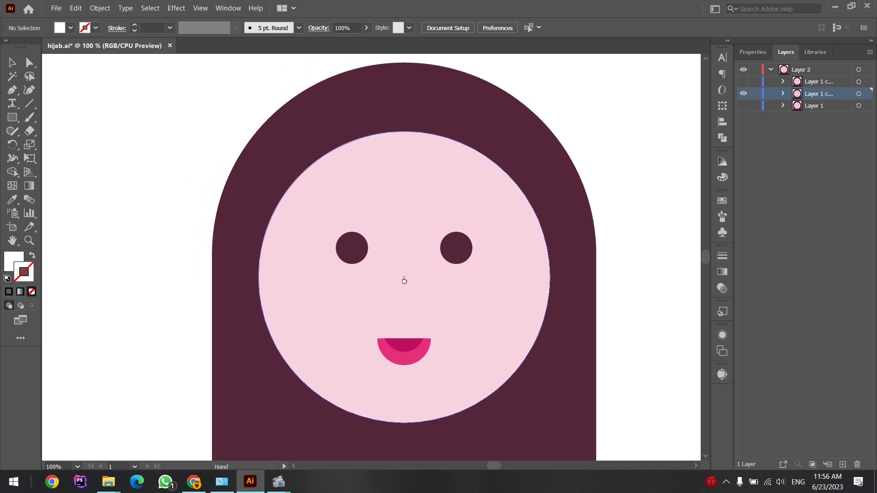
{"action": "mouse_move", "coordinate": [413, 291]}
{"action": "left_mouse_down"}
{"action": "mouse_move", "coordinate": [386, 244]}
{"action": "mouse_move", "coordinate": [403, 280]}
{"action": "mouse_move", "coordinate": [385, 254]}
{"action": "left_mouse_up"}
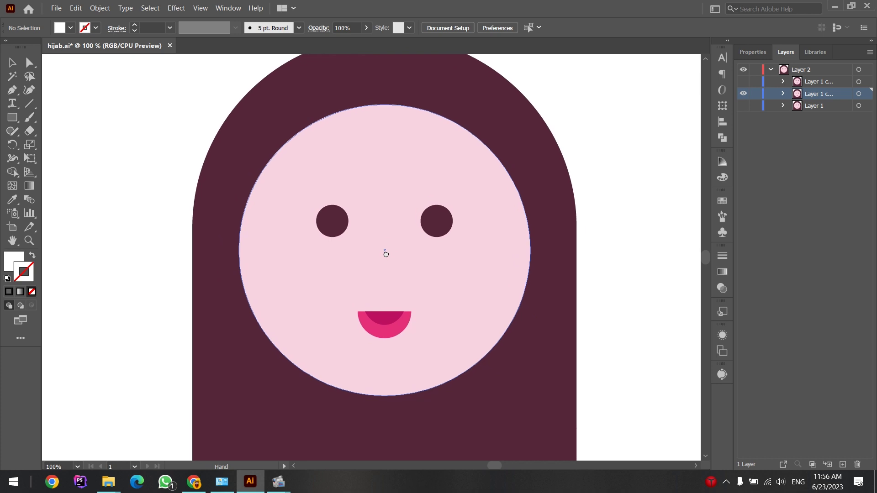
{"action": "left_click", "coordinate": [447, 217]}
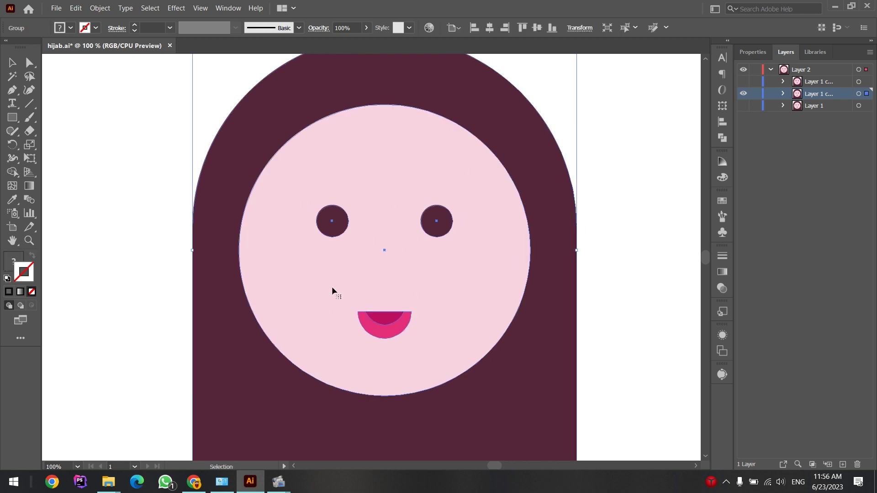
{"action": "key", "text": "ctrl"}
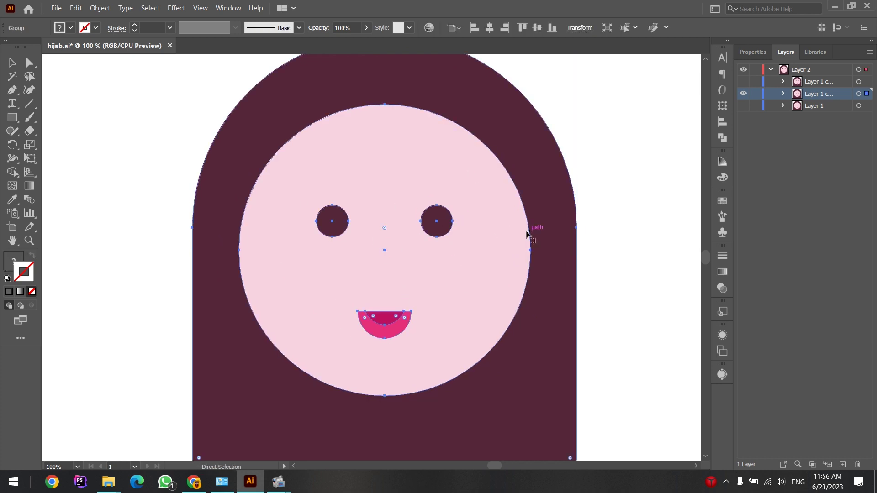
{"action": "right_click", "coordinate": [456, 242]}
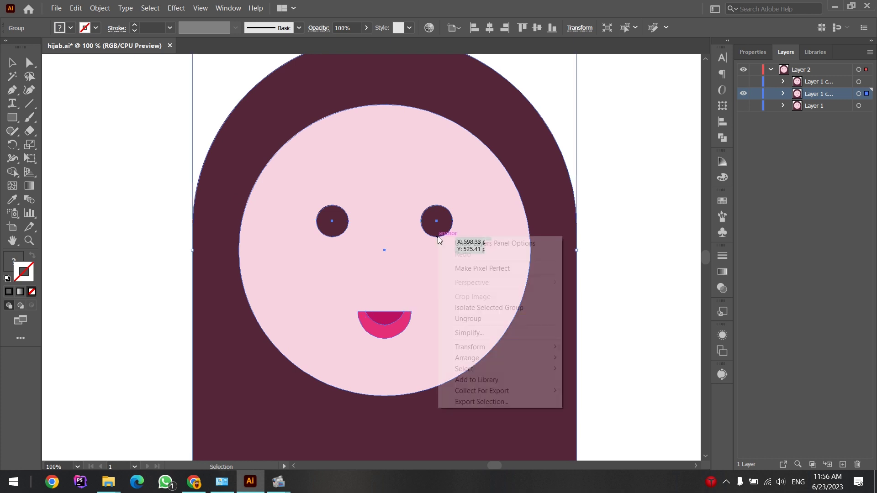
{"action": "left_click", "coordinate": [474, 320]}
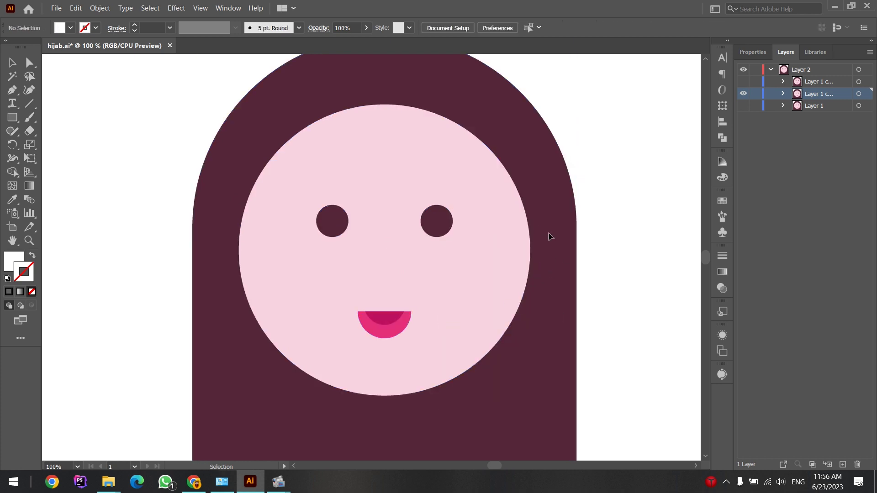
{"action": "left_click", "coordinate": [599, 216]}
{"action": "left_click", "coordinate": [441, 222]}
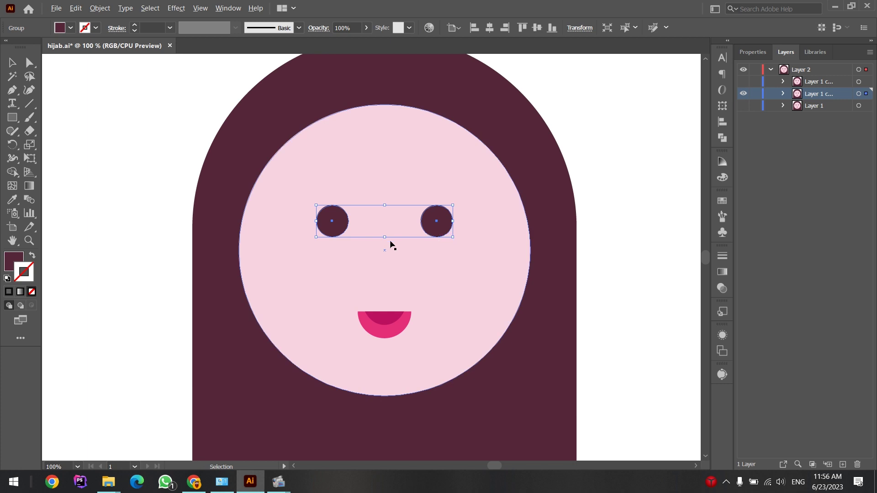
Delete the top anchor of both eye circles, leaving half-circle eyes
{"action": "scroll", "coordinate": [386, 245], "scroll_direction": "up", "scroll_amount": 2}
{"action": "scroll", "coordinate": [385, 238], "scroll_direction": "up", "scroll_amount": 1}
{"action": "key", "text": "ctrl+shift+b"}
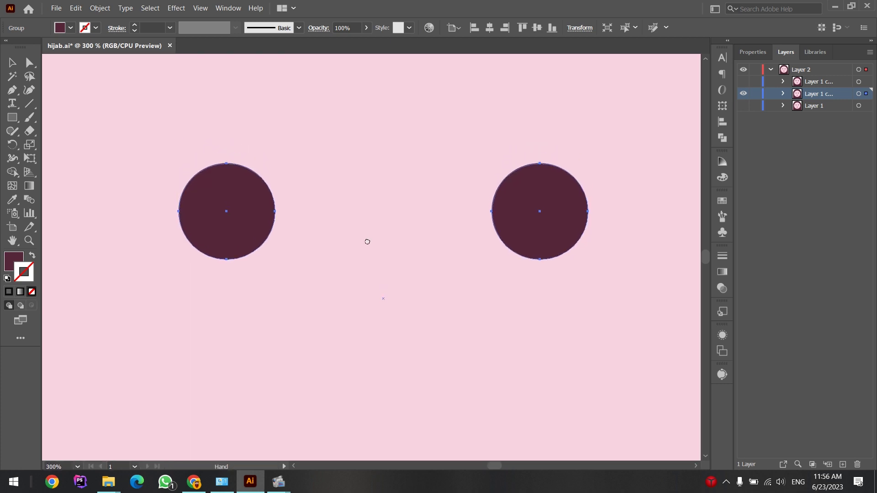
{"action": "key", "text": "ctrl+shift+b"}
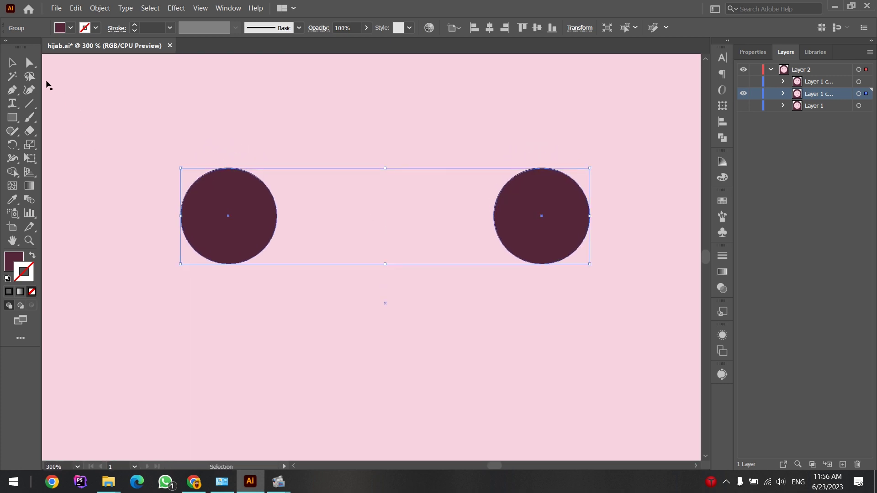
{"action": "left_click", "coordinate": [30, 64]}
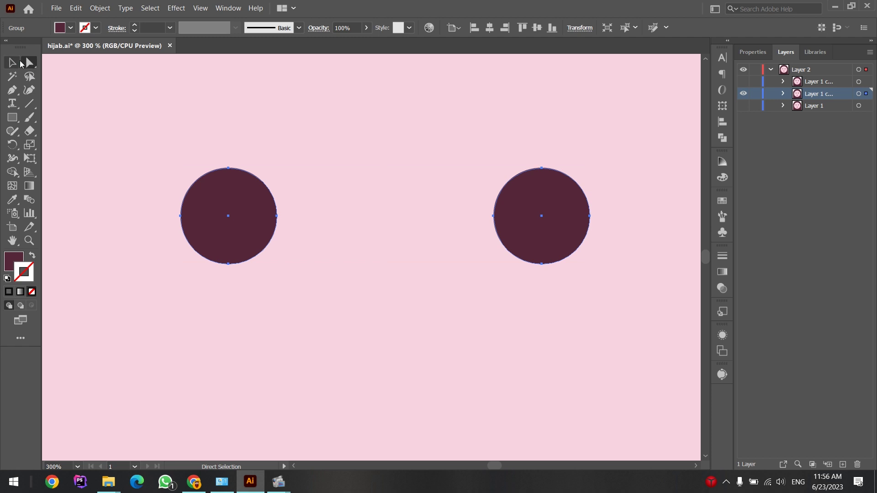
{"action": "left_click", "coordinate": [229, 169]}
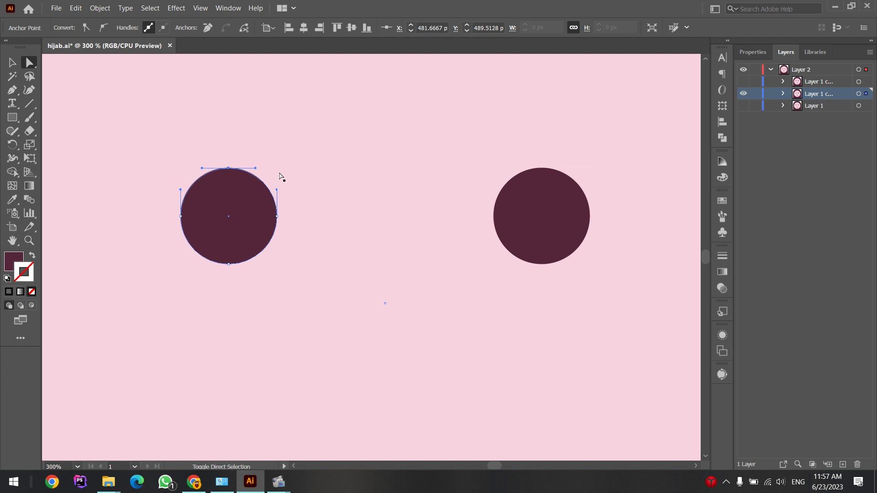
{"action": "left_click", "coordinate": [542, 169], "text": "shift"}
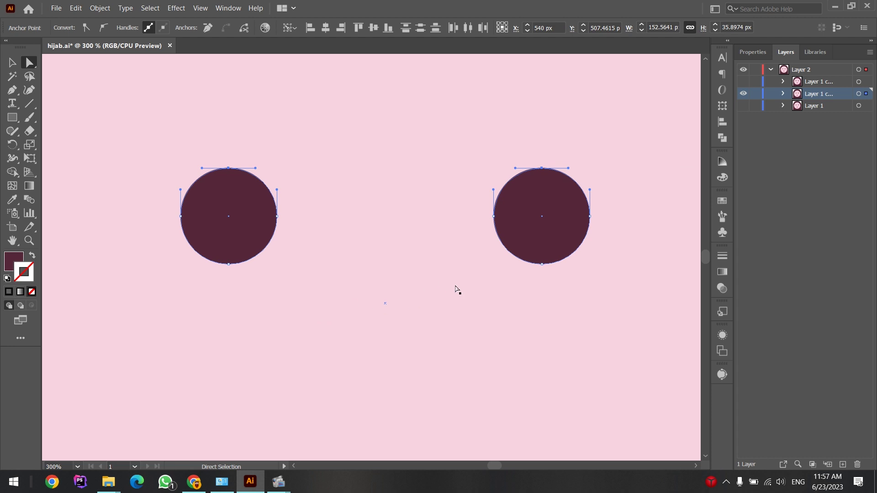
{"action": "key", "text": "Delete"}
Return to the Selection tool, deselect, and fit the whole artboard in the window
{"action": "key", "text": "v"}
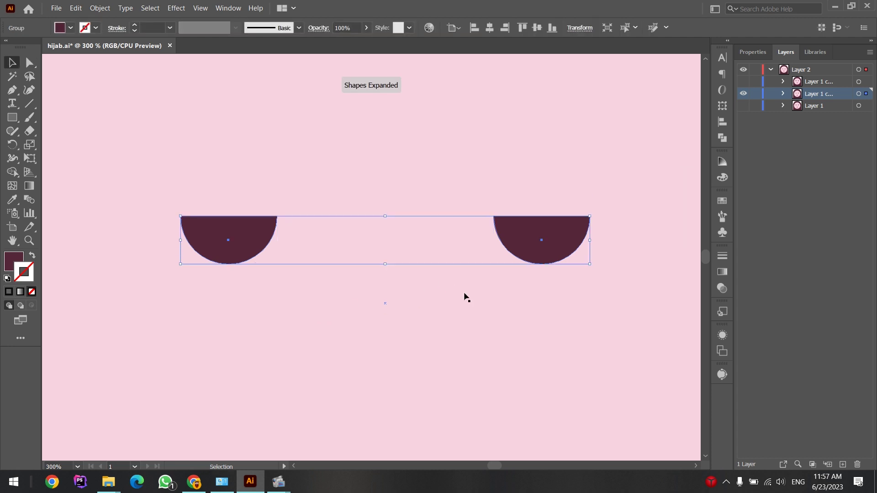
{"action": "key", "text": "ctrl+0"}
{"action": "left_click_drag", "start_coordinate": [480, 299], "coordinate": [422, 283]}
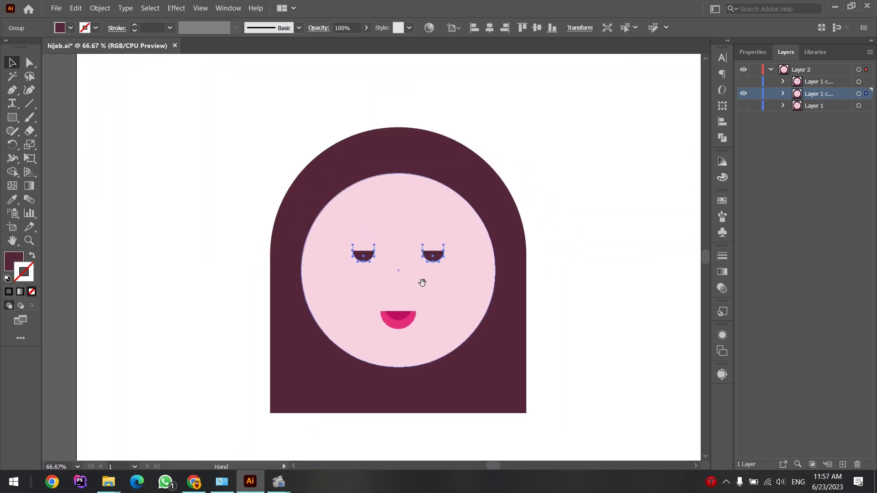
{"action": "left_click", "coordinate": [566, 289]}
{"action": "left_click_drag", "start_coordinate": [557, 293], "coordinate": [566, 281]}
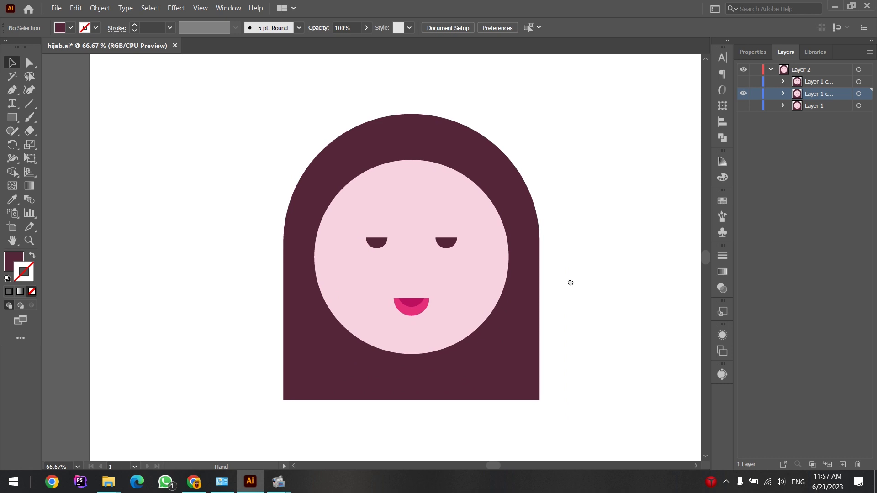
{"action": "left_click_drag", "start_coordinate": [566, 281], "coordinate": [584, 278]}
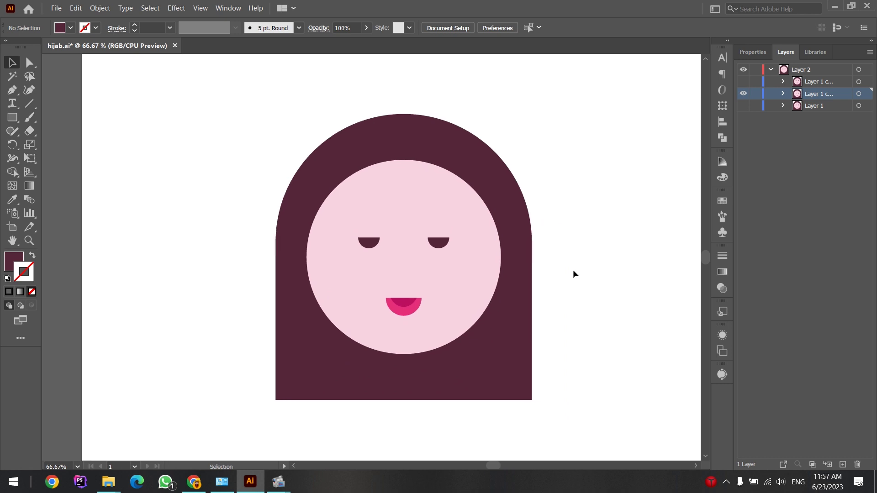
{"action": "key", "text": "ctrl"}
{"action": "key", "text": "ctrl+0"}
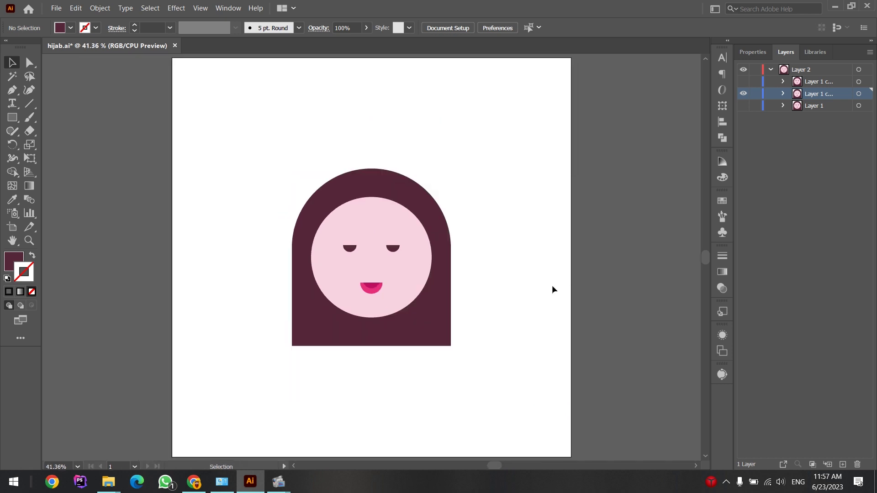
{"action": "left_click_drag", "start_coordinate": [534, 258], "coordinate": [534, 257]}
Compare open and closed eyes by repeatedly toggling the closed-eyes layer's visibility
{"action": "left_click", "coordinate": [744, 94]}
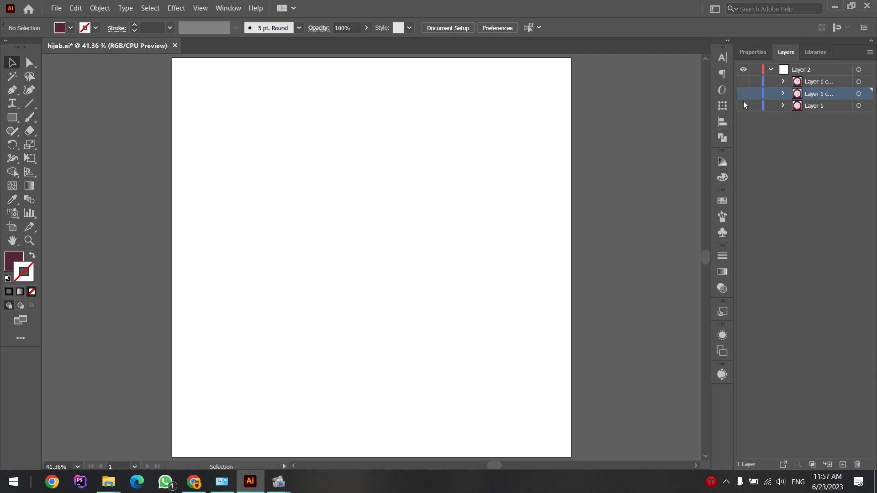
{"action": "left_click", "coordinate": [743, 106]}
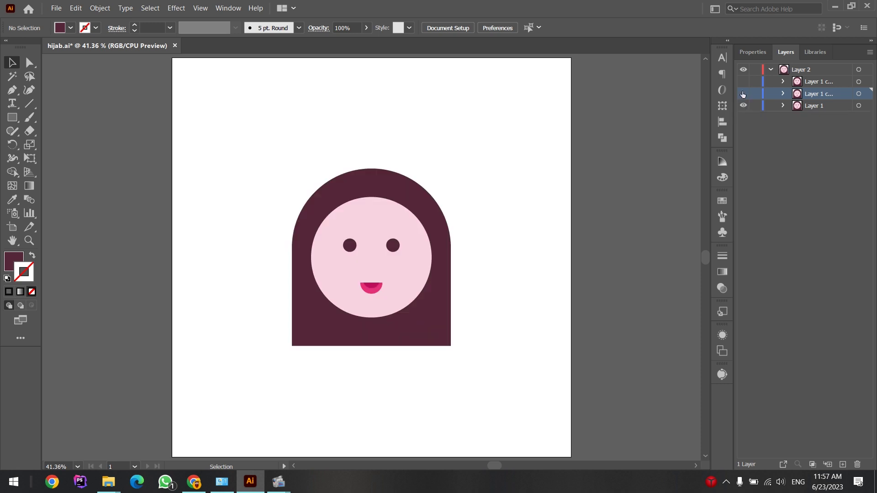
{"action": "left_click", "coordinate": [743, 94]}
{"action": "left_click", "coordinate": [743, 94]}
{"action": "left_click", "coordinate": [743, 94]}
{"action": "left_click", "coordinate": [743, 93]}
{"action": "left_click", "coordinate": [743, 94]}
{"action": "left_click", "coordinate": [743, 94]}
{"action": "left_click", "coordinate": [743, 94]}
{"action": "left_click", "coordinate": [743, 94]}
{"action": "left_click", "coordinate": [743, 94]}
{"action": "left_click", "coordinate": [743, 93]}
{"action": "left_click", "coordinate": [743, 94]}
Delete Layer 1 copy 2, confirm with Yes, and recheck the closed-eyes layer
{"action": "left_click", "coordinate": [812, 83]}
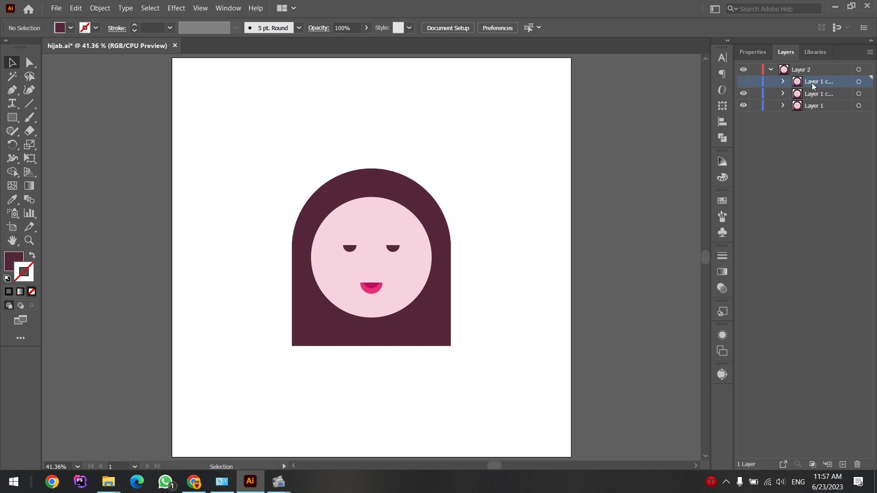
{"action": "left_click", "coordinate": [857, 465]}
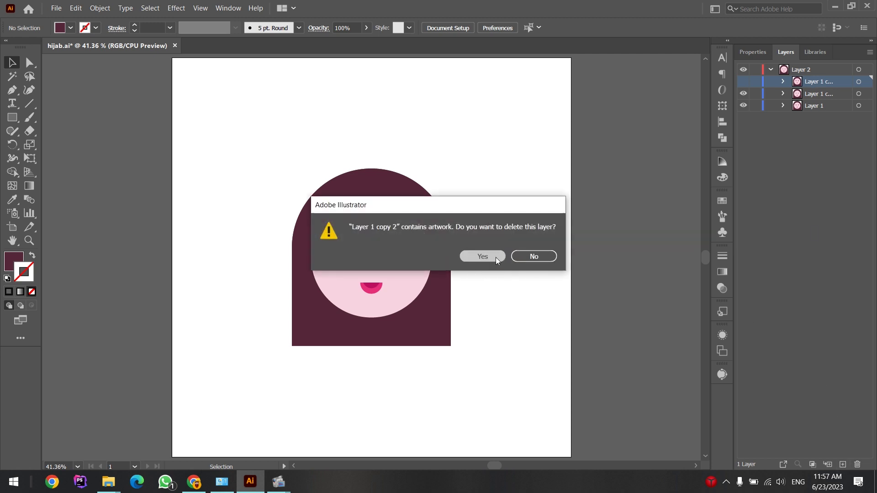
{"action": "left_click", "coordinate": [484, 255]}
{"action": "left_click", "coordinate": [810, 84]}
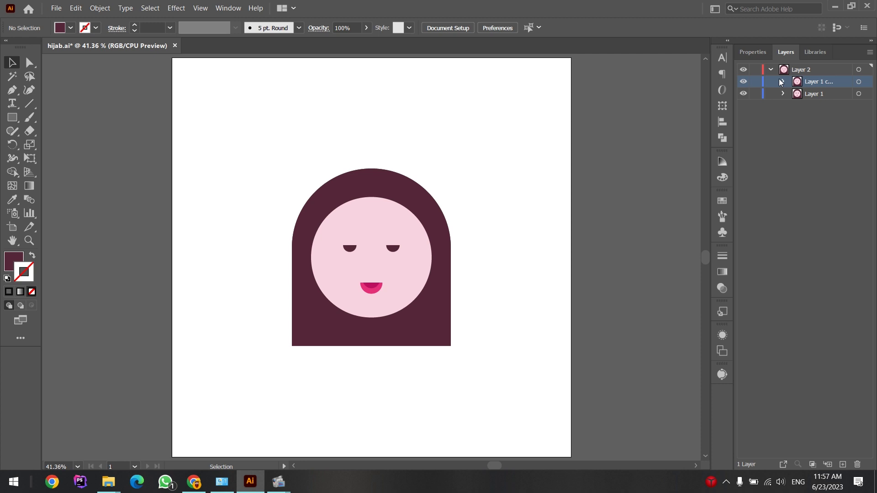
{"action": "left_click", "coordinate": [738, 83]}
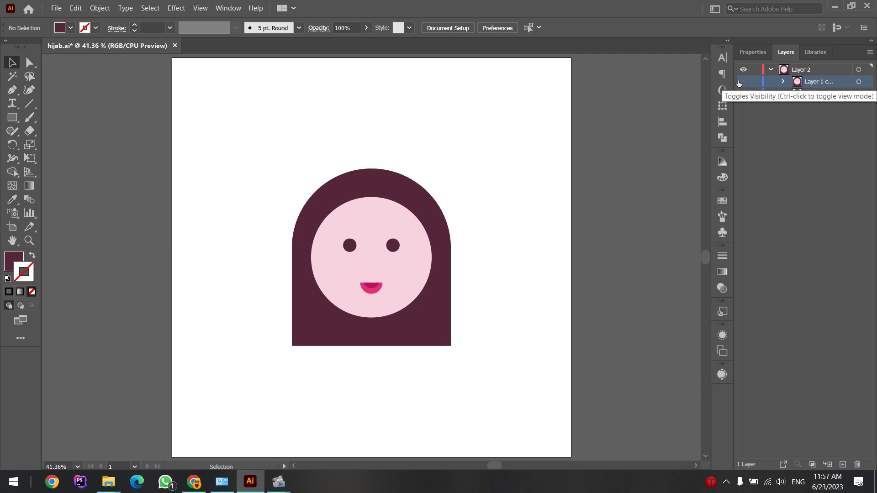
{"action": "left_click", "coordinate": [738, 82]}
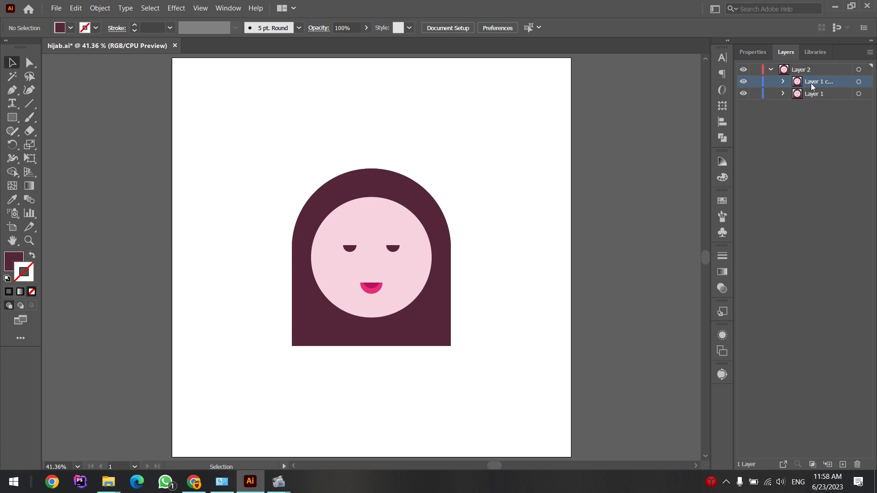
Duplicate the closed-eyes layer and hide the older copy and Layer 1
{"action": "left_click_drag", "start_coordinate": [810, 83], "coordinate": [811, 75]}
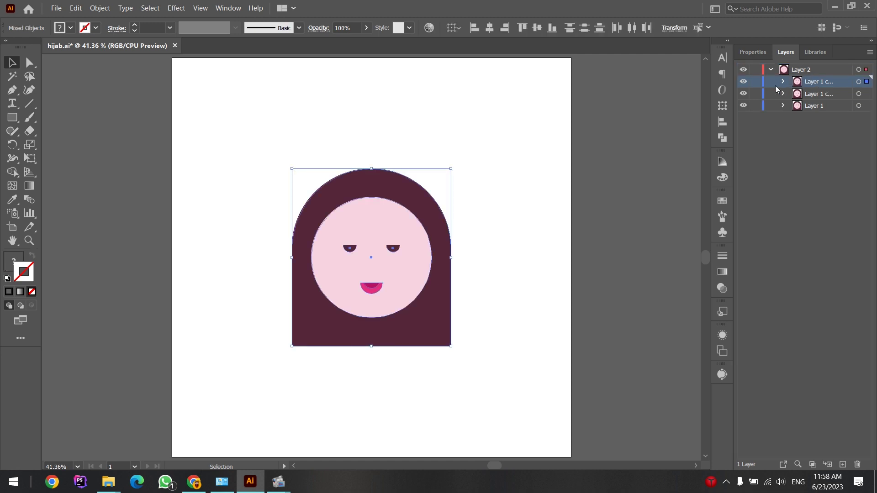
{"action": "left_click", "coordinate": [743, 93]}
{"action": "left_click", "coordinate": [744, 105]}
Zoom in on the face and Direct-Select the left eye's top-left anchor
{"action": "scroll", "coordinate": [428, 287], "scroll_direction": "up", "scroll_amount": 3}
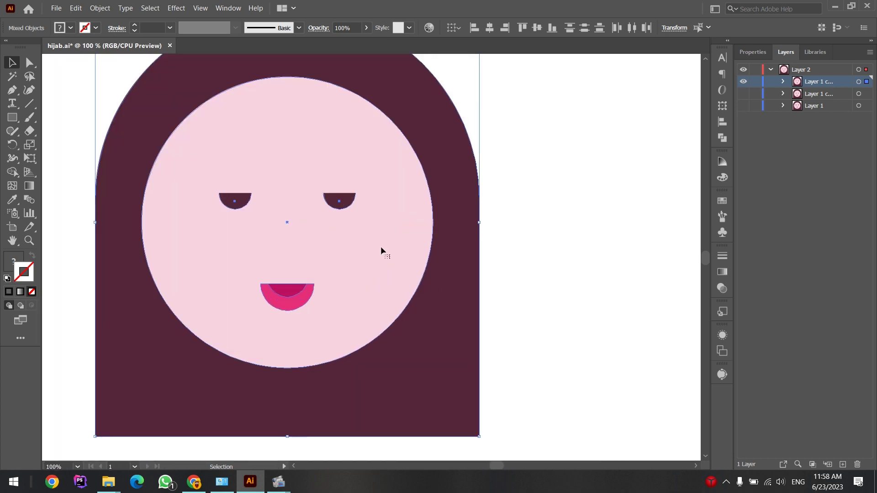
{"action": "left_click_drag", "start_coordinate": [382, 251], "coordinate": [403, 259]}
{"action": "key", "text": "ctrl+shift+a"}
{"action": "scroll", "coordinate": [306, 231], "scroll_direction": "up", "scroll_amount": 3}
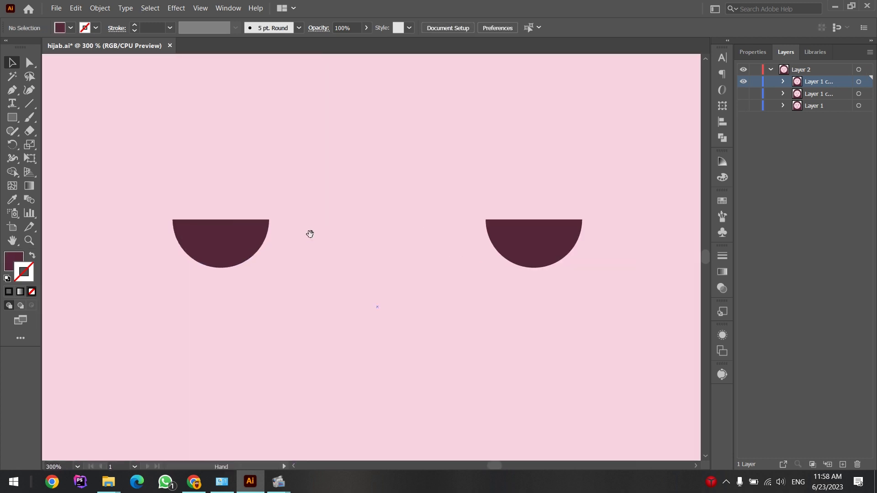
{"action": "left_click", "coordinate": [541, 251]}
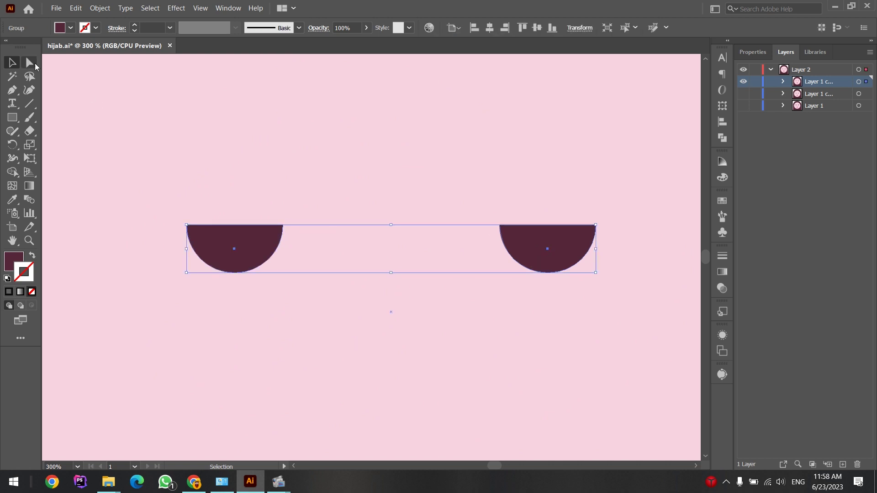
{"action": "left_click", "coordinate": [30, 64]}
{"action": "left_click", "coordinate": [186, 224]}
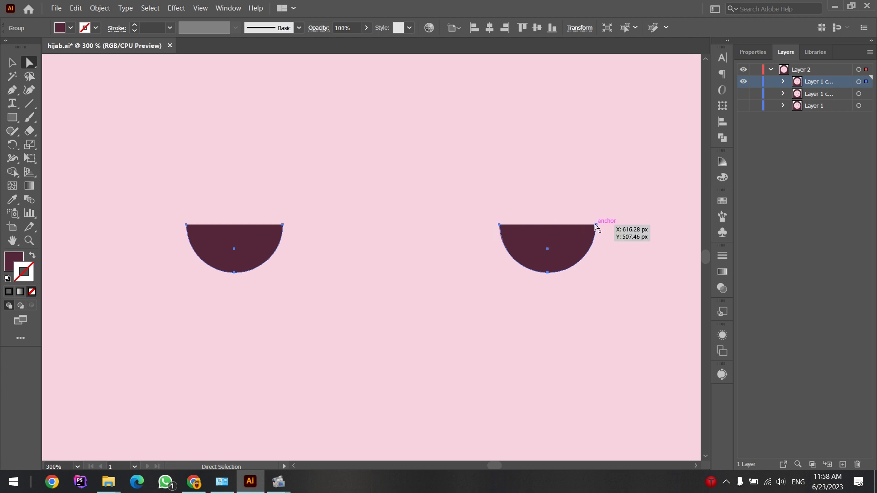
Pull curve handles out of both eyes' top-left corners with the Pen tool
{"action": "left_click", "coordinate": [11, 90]}
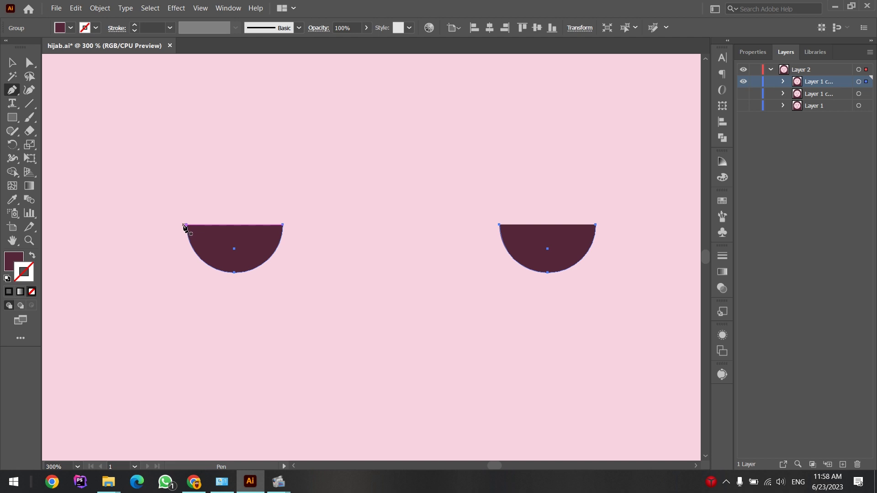
{"action": "left_click_drag", "start_coordinate": [187, 226], "coordinate": [284, 227]}
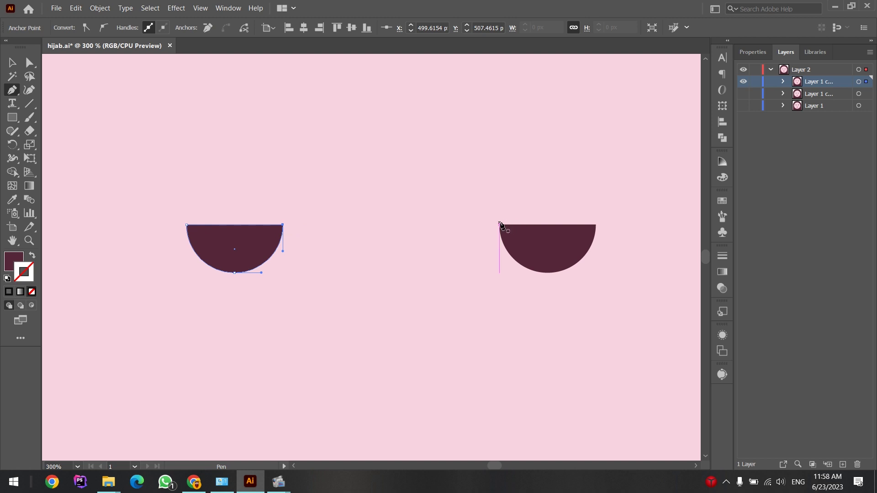
{"action": "mouse_move", "coordinate": [500, 225]}
{"action": "left_mouse_down"}
{"action": "mouse_move", "coordinate": [611, 233]}
{"action": "mouse_move", "coordinate": [596, 227]}
{"action": "left_mouse_up"}
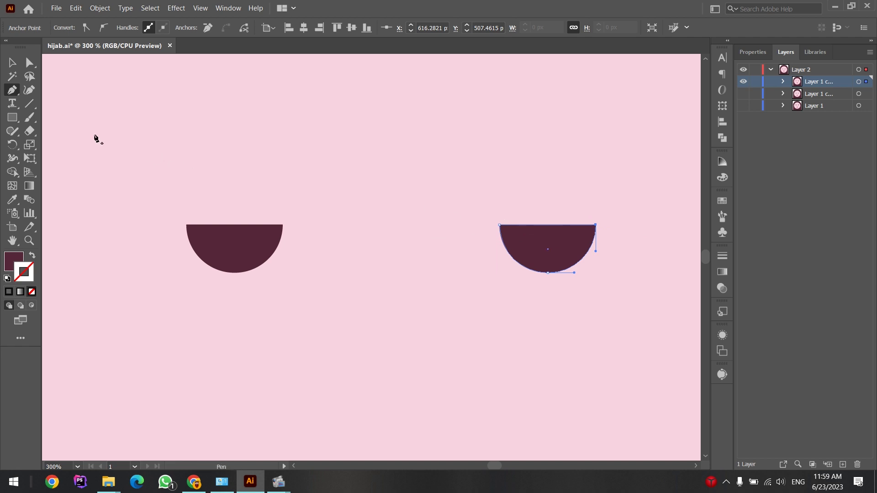
Bend both half-discs' top edges downward into thin crescents with the Anchor Point tool
{"action": "mouse_move", "coordinate": [11, 90]}
{"action": "left_mouse_down"}
{"action": "mouse_move", "coordinate": [62, 101]}
{"action": "mouse_move", "coordinate": [79, 131]}
{"action": "left_mouse_up"}
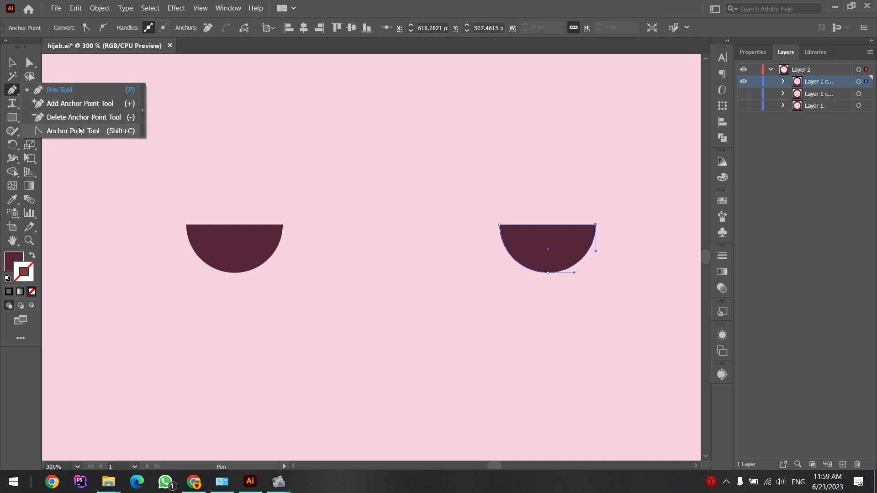
{"action": "left_click", "coordinate": [80, 132]}
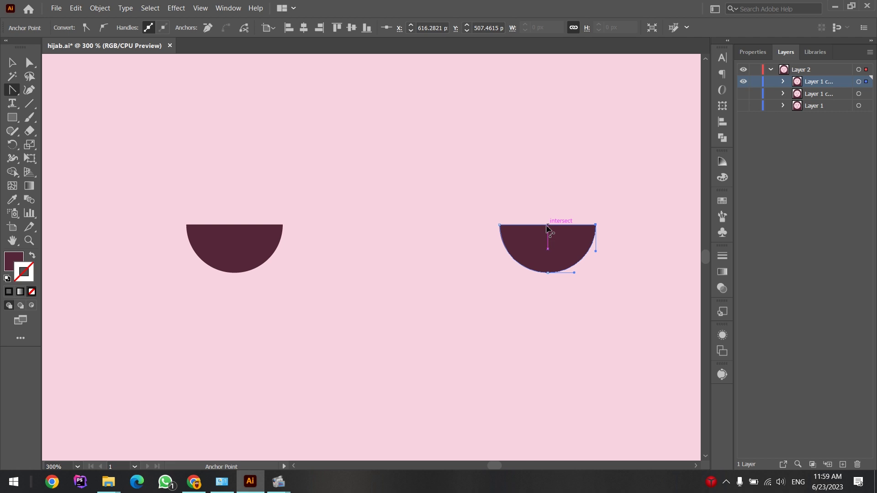
{"action": "left_click_drag", "start_coordinate": [547, 226], "coordinate": [548, 256]}
{"action": "left_click_drag", "start_coordinate": [548, 257], "coordinate": [551, 257]}
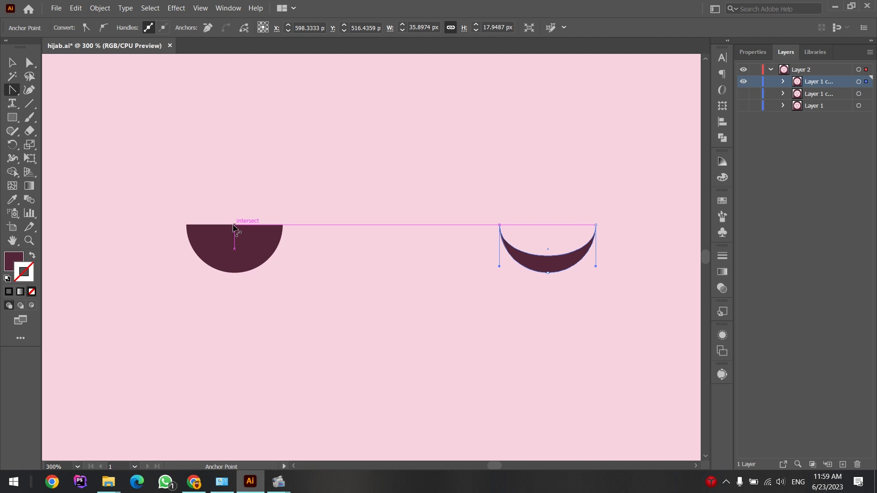
{"action": "left_click", "coordinate": [234, 226]}
{"action": "left_click_drag", "start_coordinate": [234, 227], "coordinate": [235, 262]}
{"action": "key", "text": "v"}
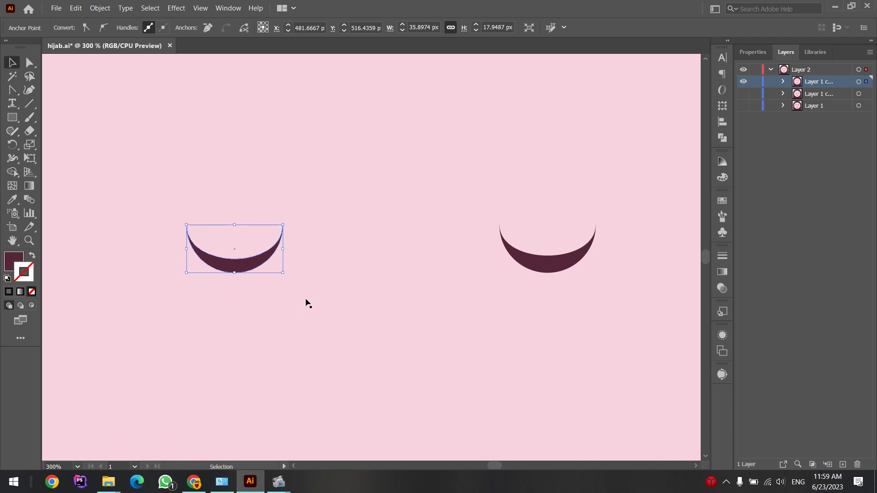
{"action": "key", "text": "ctrl+1"}
{"action": "key", "text": "ctrl+minus"}
{"action": "left_click_drag", "start_coordinate": [417, 308], "coordinate": [413, 294]}
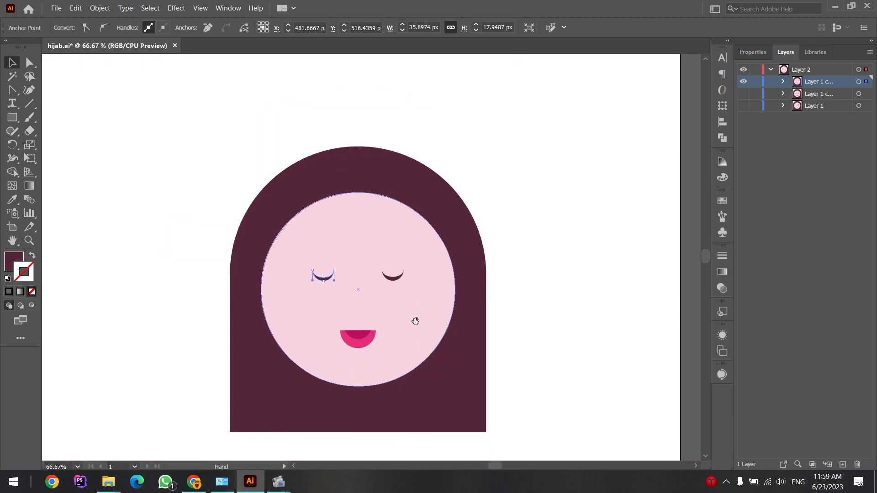
{"action": "left_click", "coordinate": [544, 319]}
{"action": "left_click_drag", "start_coordinate": [529, 267], "coordinate": [556, 247]}
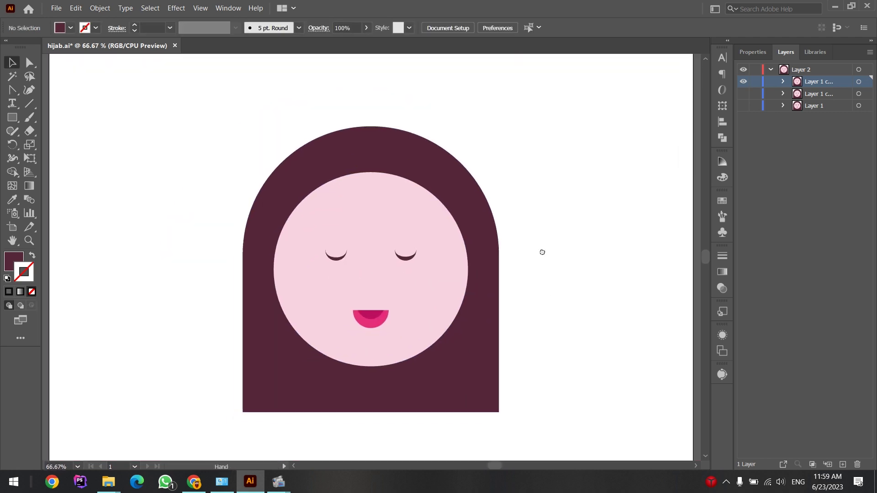
{"action": "key", "text": "ctrl+0"}
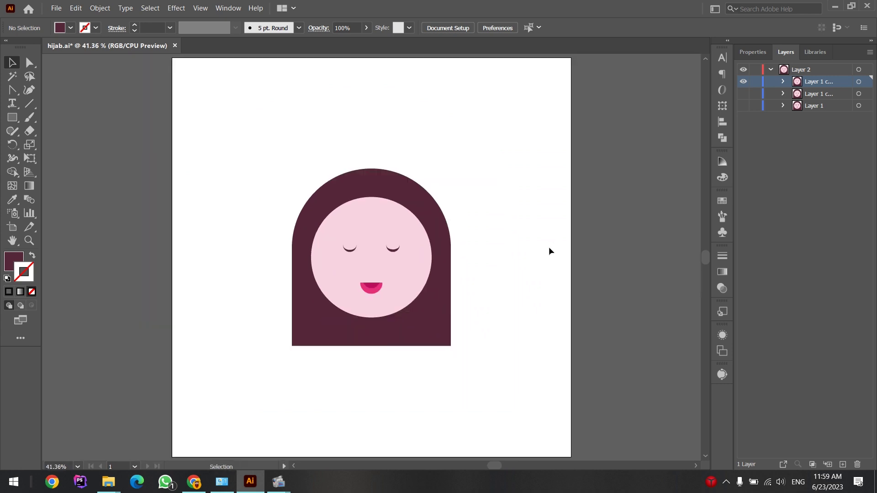
{"action": "left_click", "coordinate": [743, 82]}
{"action": "left_click_drag", "start_coordinate": [743, 82], "coordinate": [744, 106]}
{"action": "left_click", "coordinate": [743, 82]}
{"action": "left_click", "coordinate": [743, 93]}
{"action": "left_click", "coordinate": [743, 82]}
Launch Adobe After Effects 2022 from the Windows Start menu's app list
{"action": "left_click", "coordinate": [6, 486]}
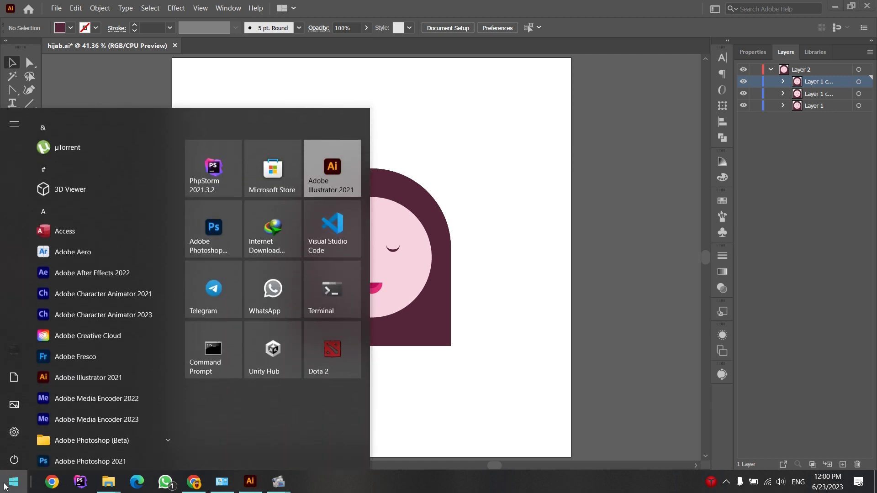
{"action": "left_click", "coordinate": [87, 267]}
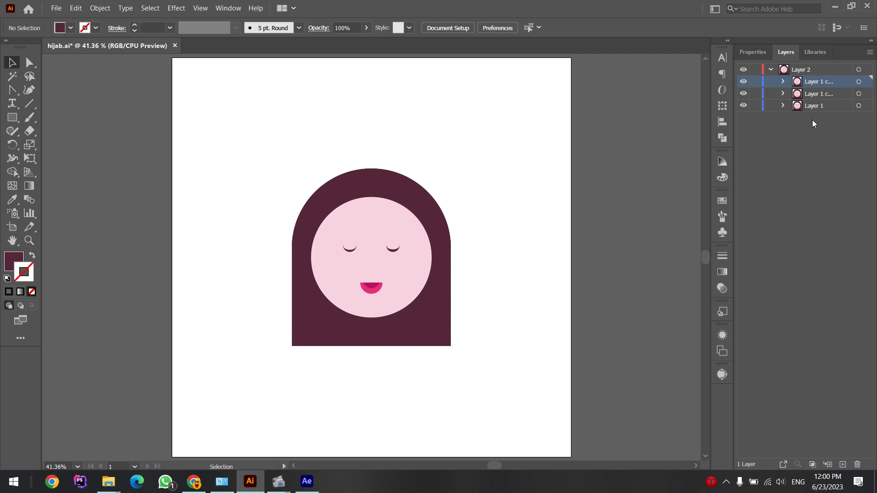
Target Layer 2 in the Layers panel so all of its closed-eyes artwork is selected
{"action": "left_click", "coordinate": [810, 104]}
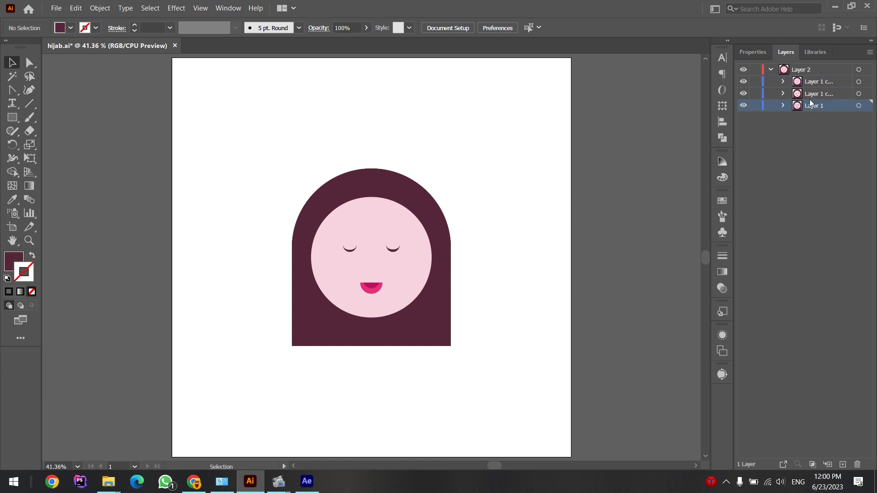
{"action": "left_click", "coordinate": [808, 86]}
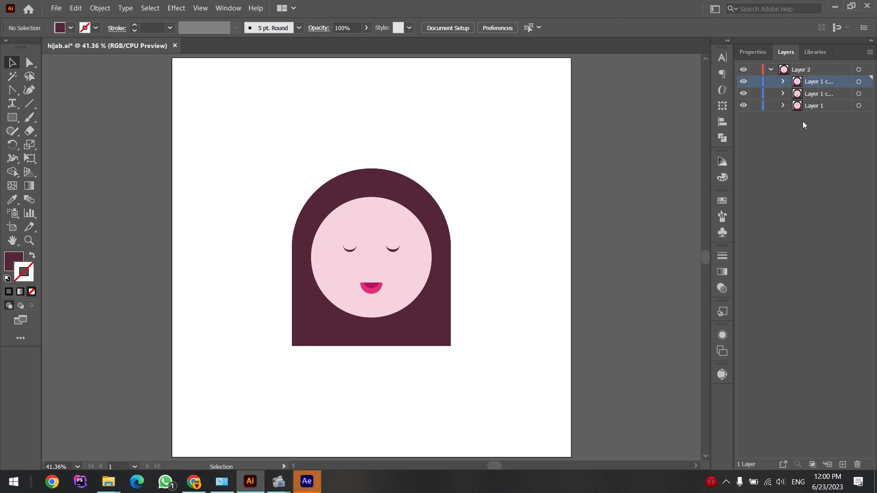
{"action": "left_click", "coordinate": [802, 71]}
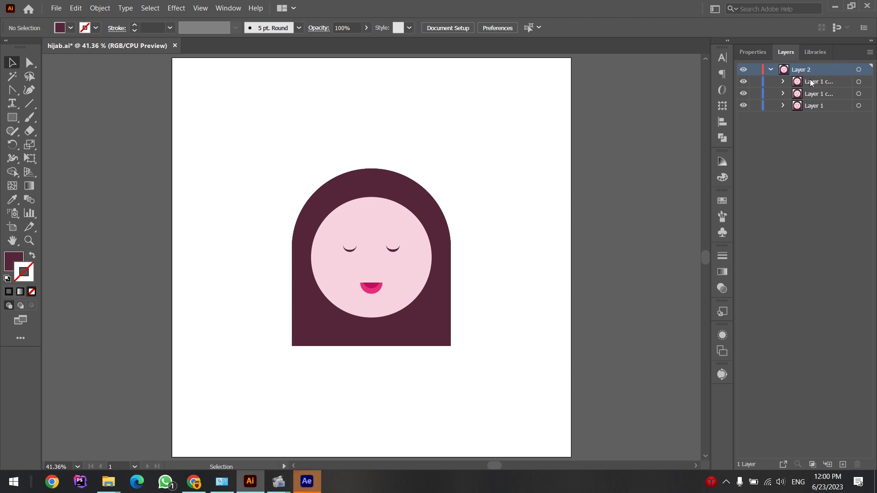
{"action": "left_click_drag", "start_coordinate": [809, 81], "coordinate": [812, 141]}
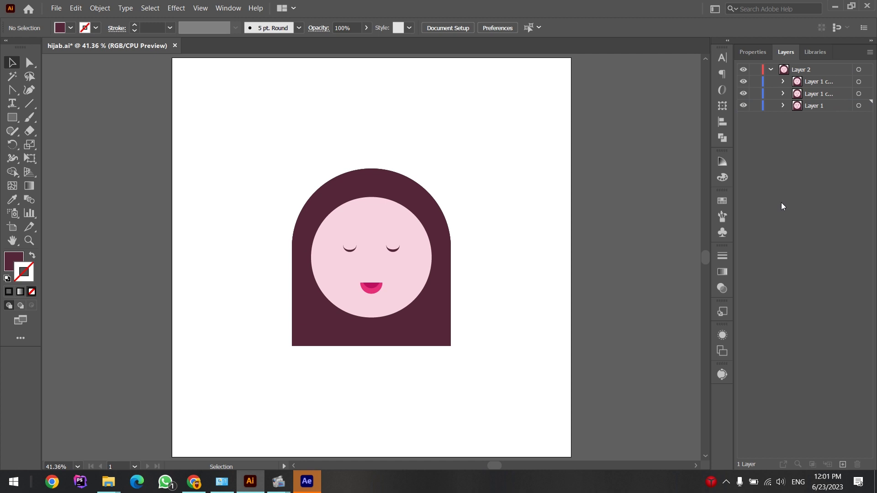
{"action": "left_click", "coordinate": [857, 70]}
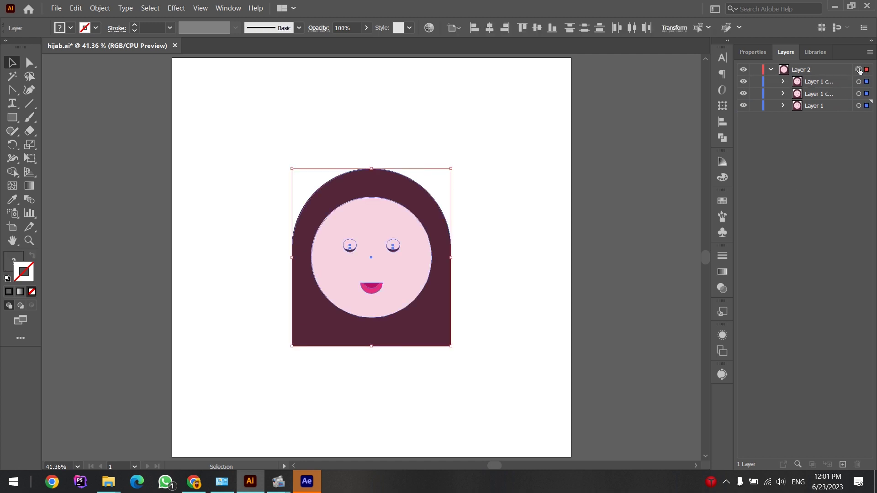
Release Layer 2 to Layers (Sequence) and move the new Layers 5, 6 and 7 to top level
{"action": "left_click", "coordinate": [834, 73]}
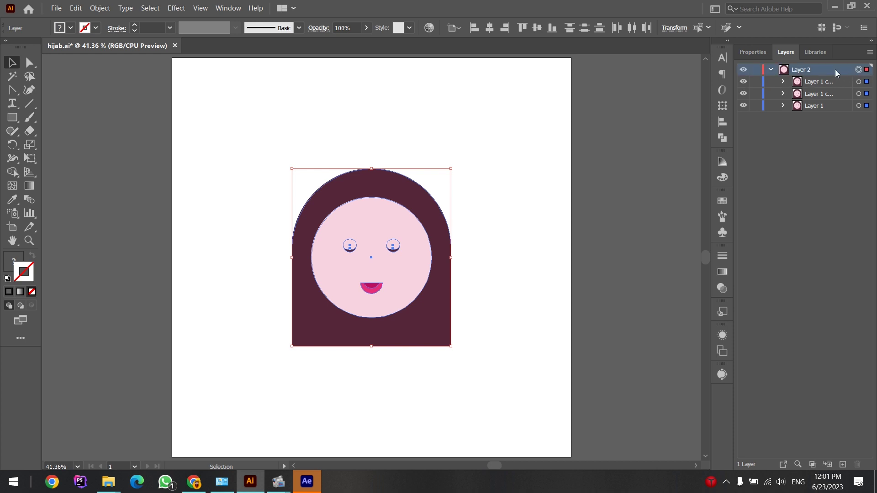
{"action": "left_click", "coordinate": [870, 52]}
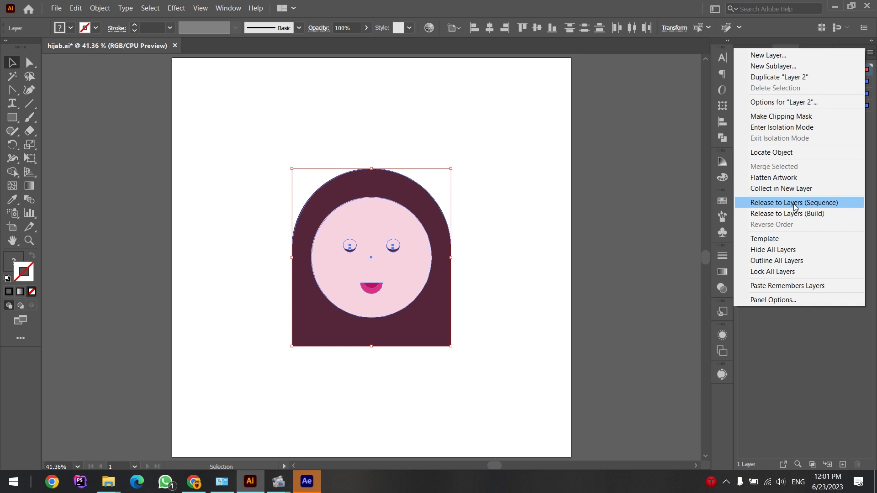
{"action": "left_click", "coordinate": [795, 203]}
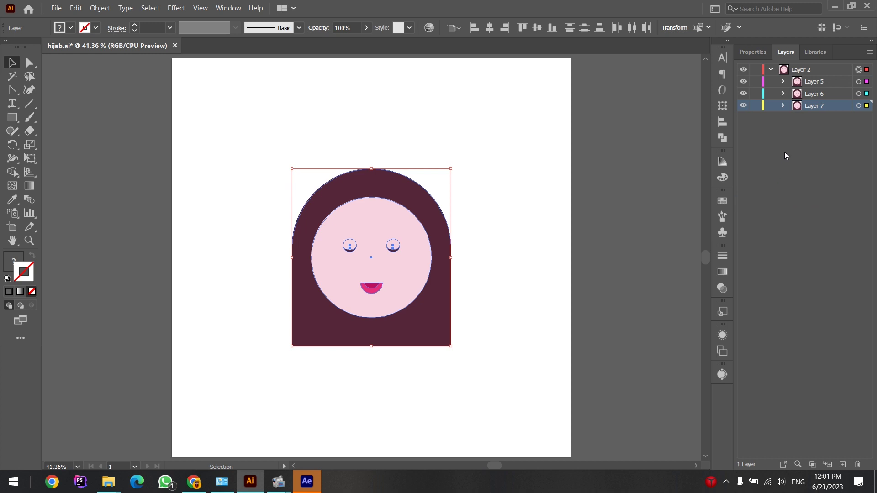
{"action": "left_click", "coordinate": [816, 86], "text": "shift"}
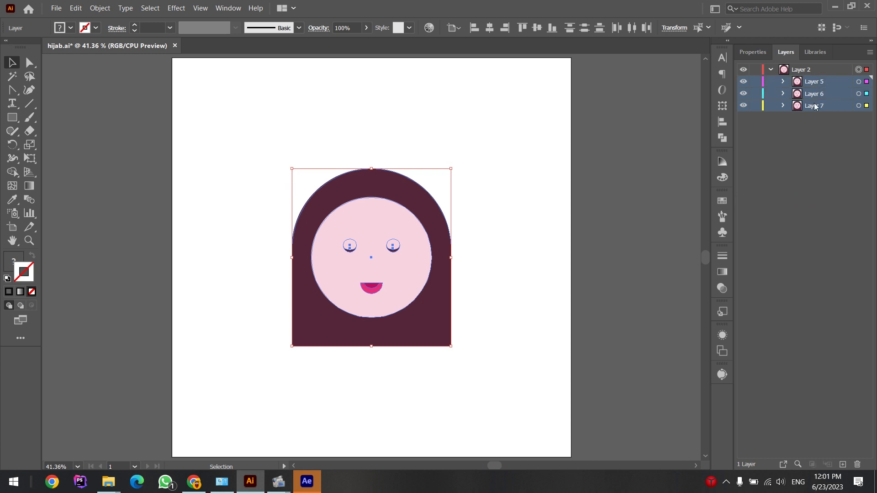
{"action": "left_click_drag", "start_coordinate": [815, 86], "coordinate": [806, 135]}
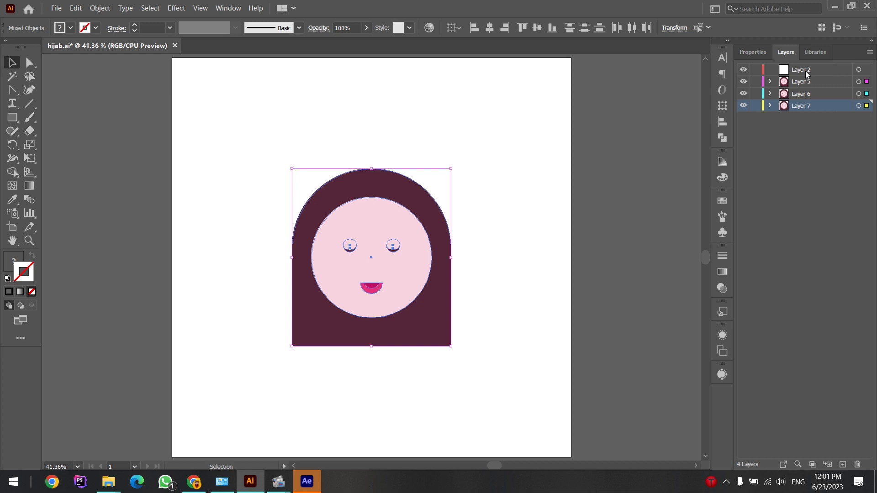
Delete the empty Layer 2 and clear the layer selection
{"action": "left_click", "coordinate": [806, 74]}
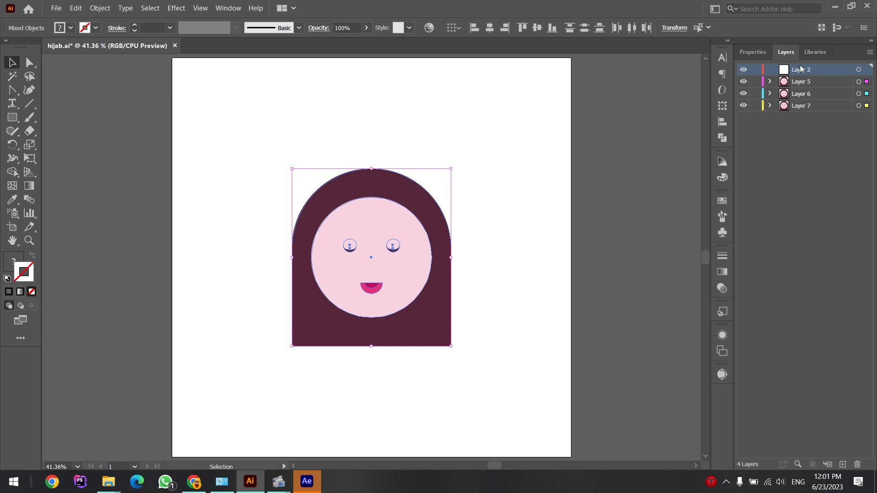
{"action": "left_click", "coordinate": [858, 464]}
{"action": "left_click", "coordinate": [825, 190]}
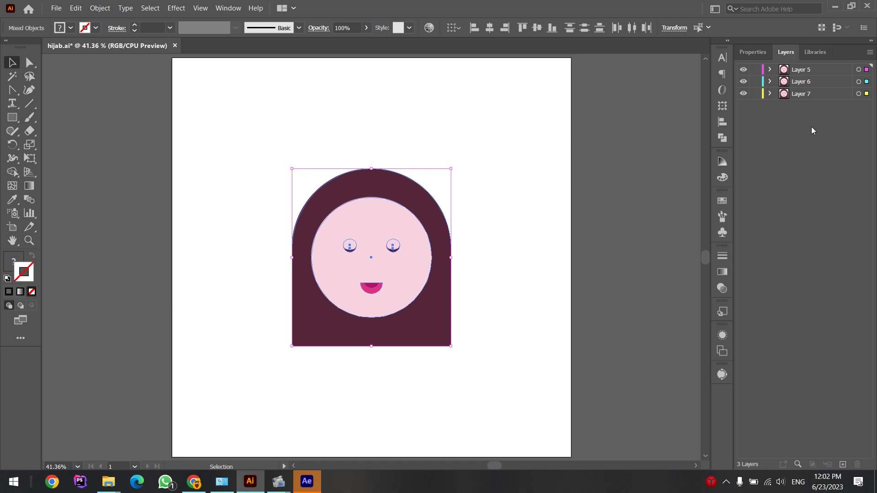
Rename Layers 7, 6 and 5 to open, middle and closed
{"action": "double_click", "coordinate": [795, 92]}
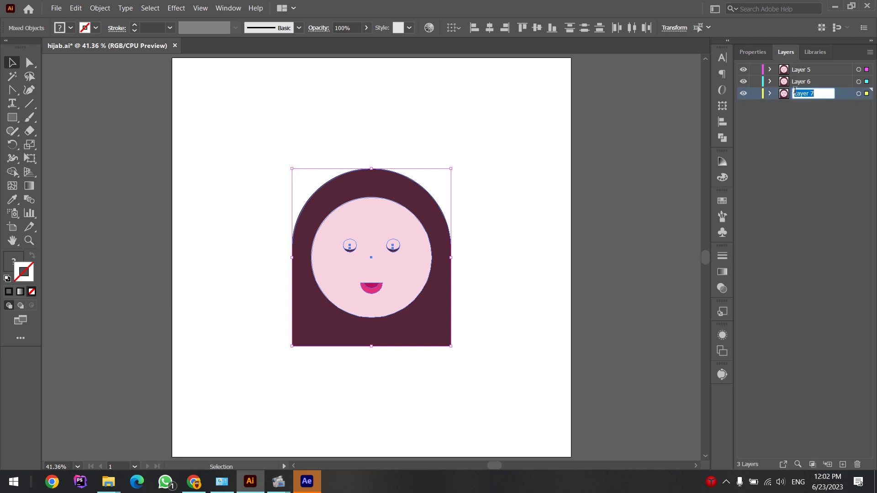
{"action": "type", "text": "ey"}
{"action": "left_click", "coordinate": [837, 133]}
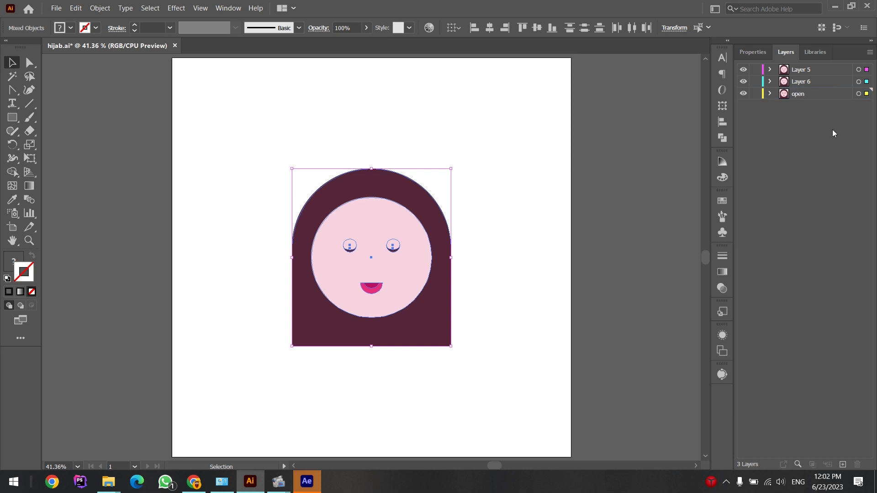
{"action": "double_click", "coordinate": [804, 85]}
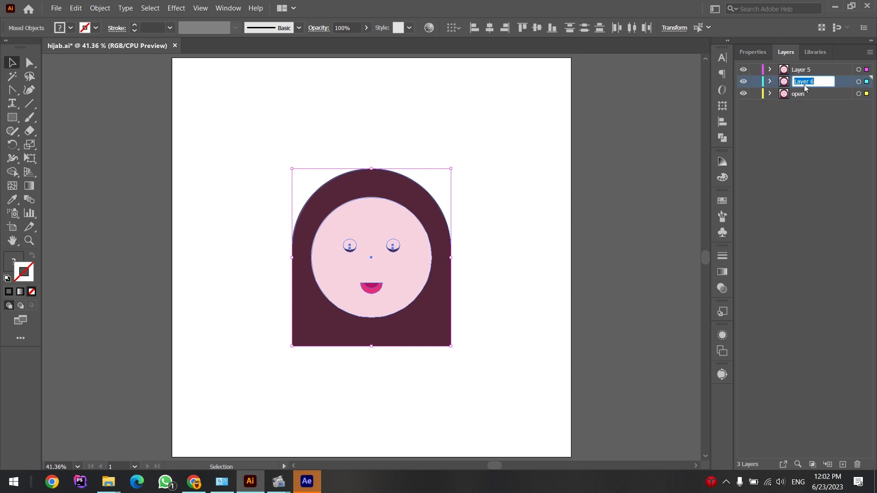
{"action": "type", "text": "middl"}
{"action": "type", "text": "e"}
{"action": "left_click", "coordinate": [803, 135]}
{"action": "double_click", "coordinate": [799, 68]}
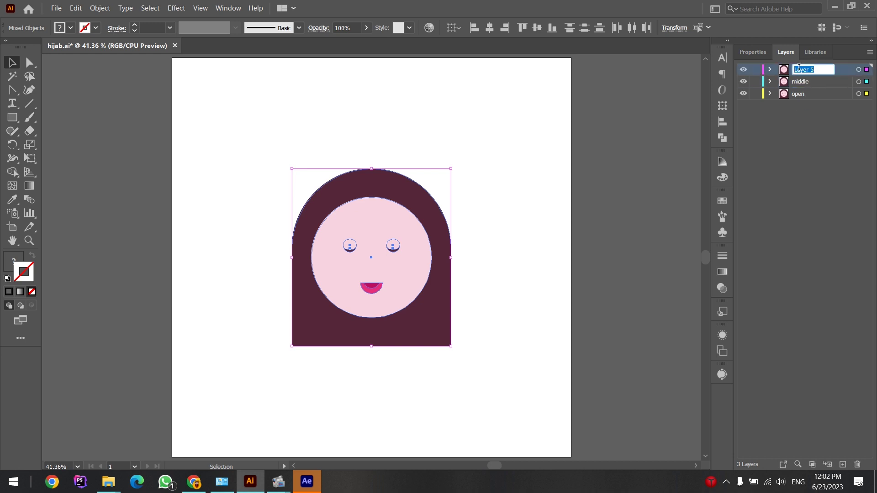
{"action": "type", "text": "closed"}
{"action": "left_click", "coordinate": [807, 126]}
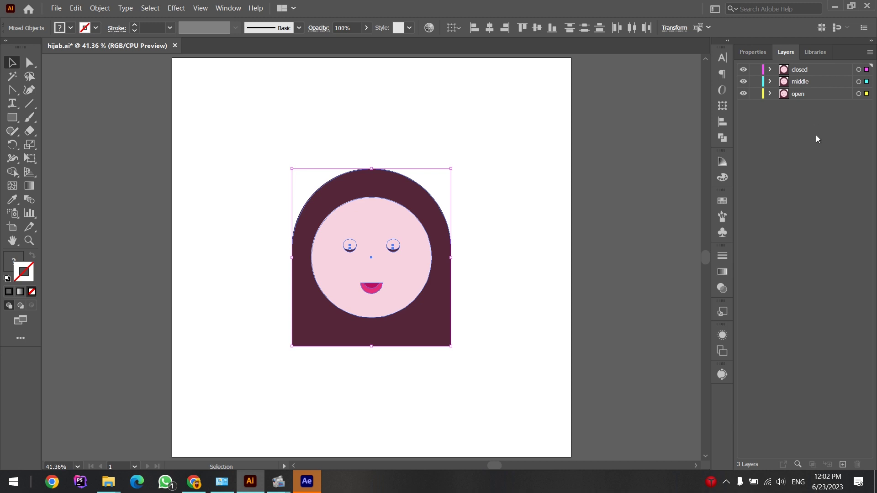
Hide the closed and middle layers to preview the open eyes, then reveal middle's half-closed eyes
{"action": "left_click", "coordinate": [744, 81]}
{"action": "left_click", "coordinate": [743, 70]}
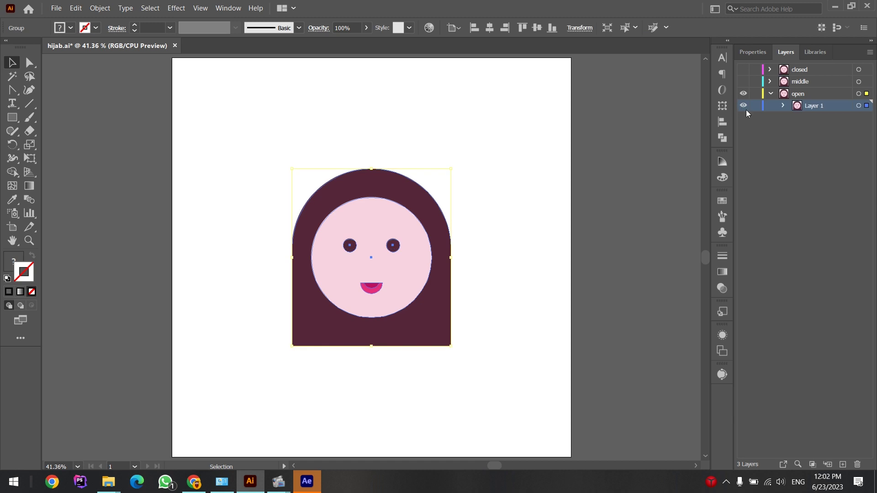
{"action": "left_click", "coordinate": [770, 94]}
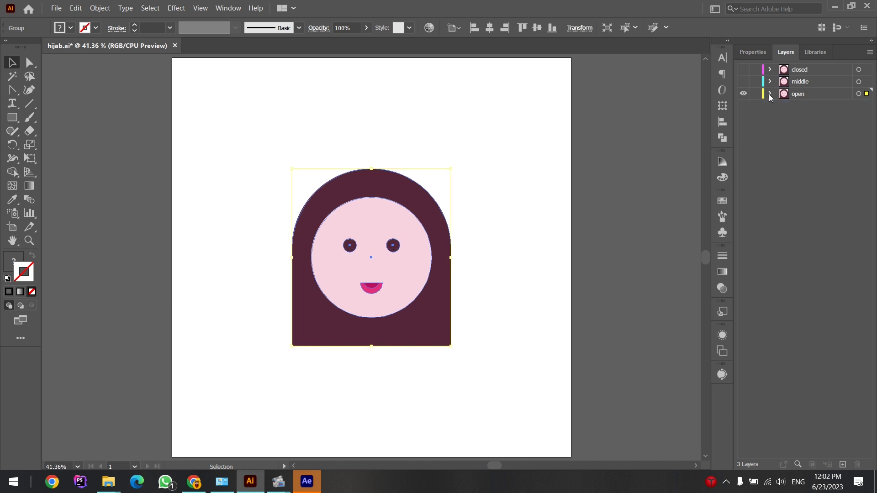
{"action": "left_click", "coordinate": [744, 81]}
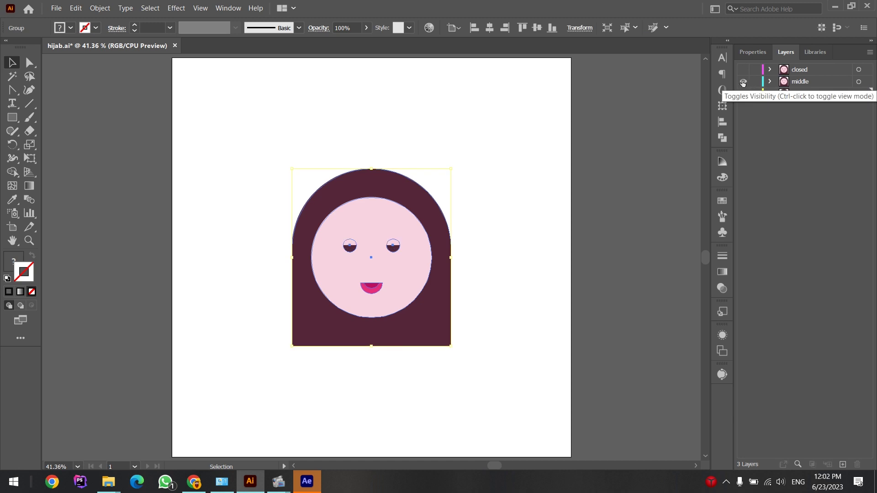
{"action": "left_click", "coordinate": [541, 224]}
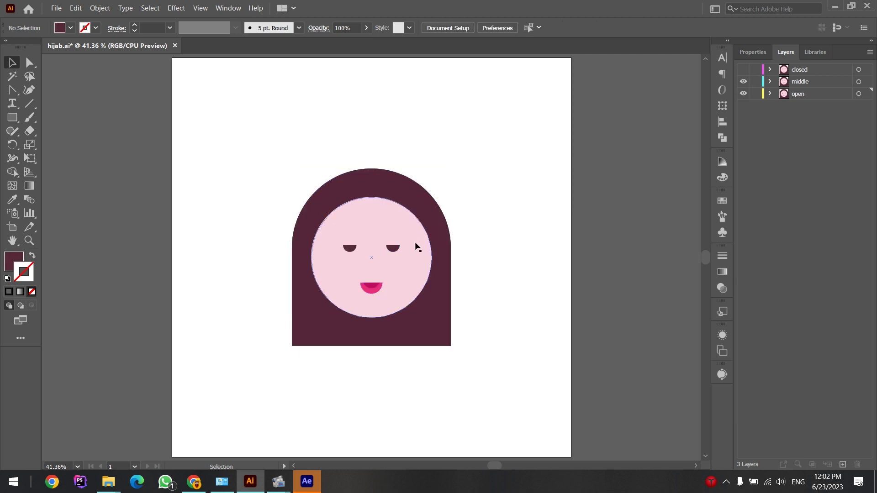
Turn the closed layer back on and save hijab.ai with all three layers visible
{"action": "left_click", "coordinate": [744, 69]}
{"action": "key", "text": "a"}
{"action": "key", "text": "ctrl+s"}
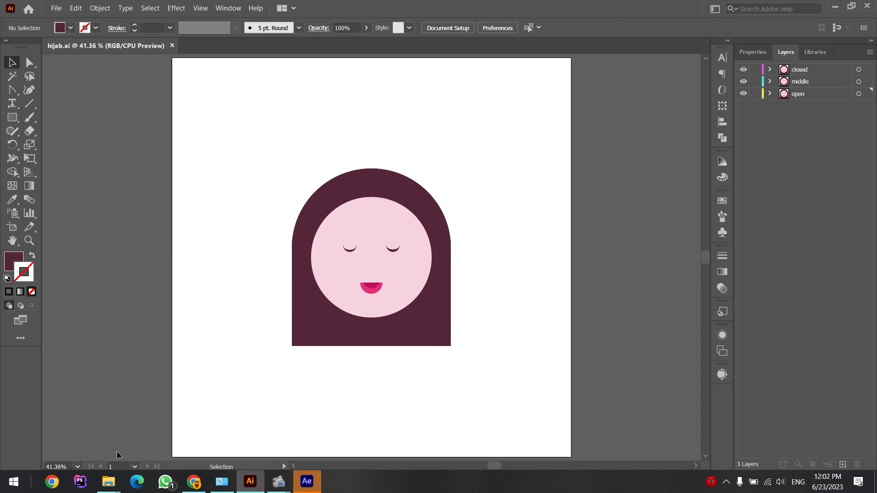
Close the extra Downloads, youtube, Bandicam and Screen Record Explorer windows
{"action": "mouse_move", "coordinate": [108, 482]}
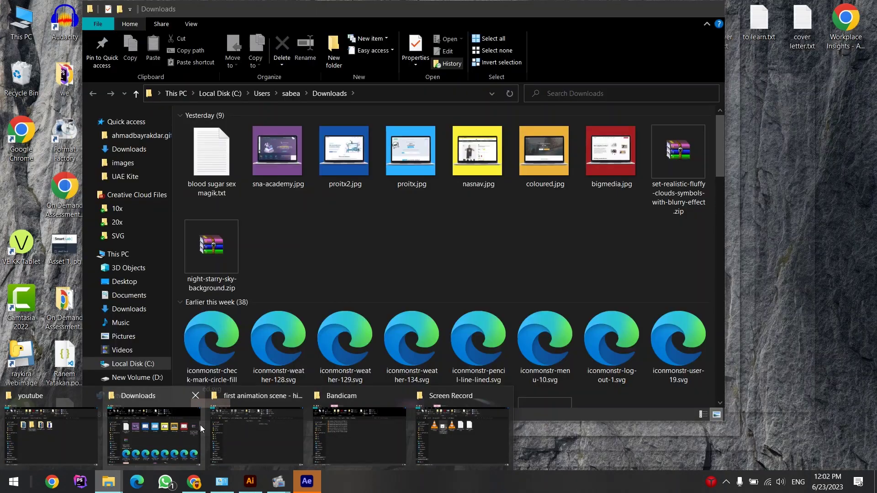
{"action": "left_click", "coordinate": [195, 396]}
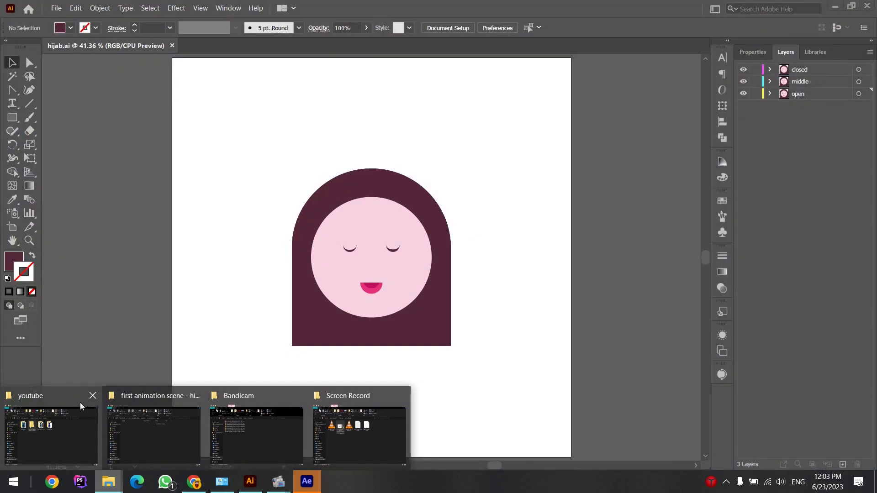
{"action": "left_click", "coordinate": [93, 396]}
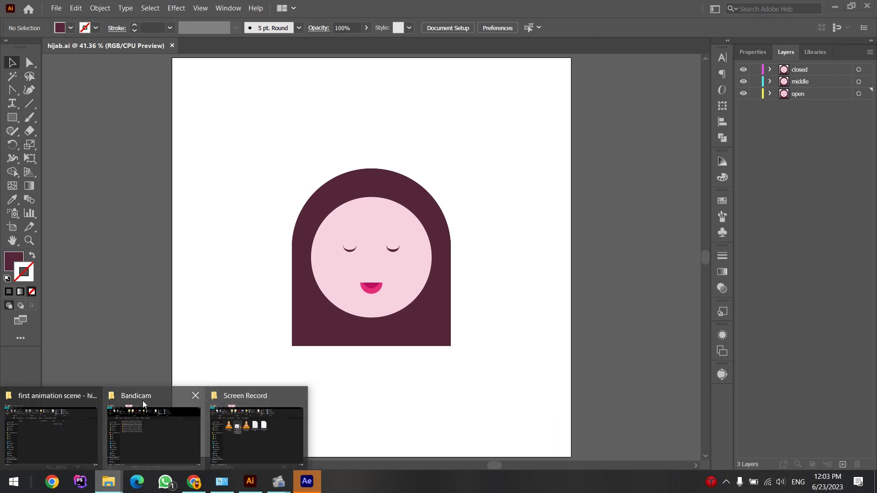
{"action": "left_click", "coordinate": [197, 393]}
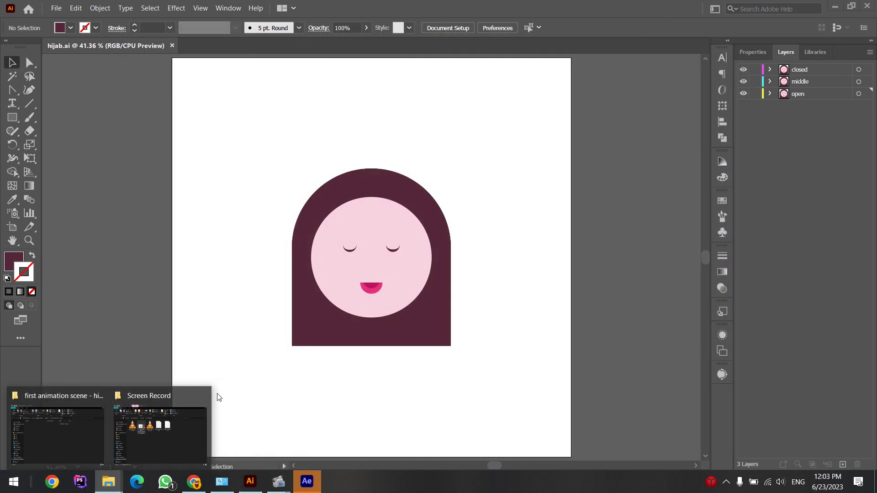
{"action": "left_click", "coordinate": [197, 393]}
Navigate up to youtube, open Illustrator Basics and select hijab.ai
{"action": "left_click", "coordinate": [141, 419]}
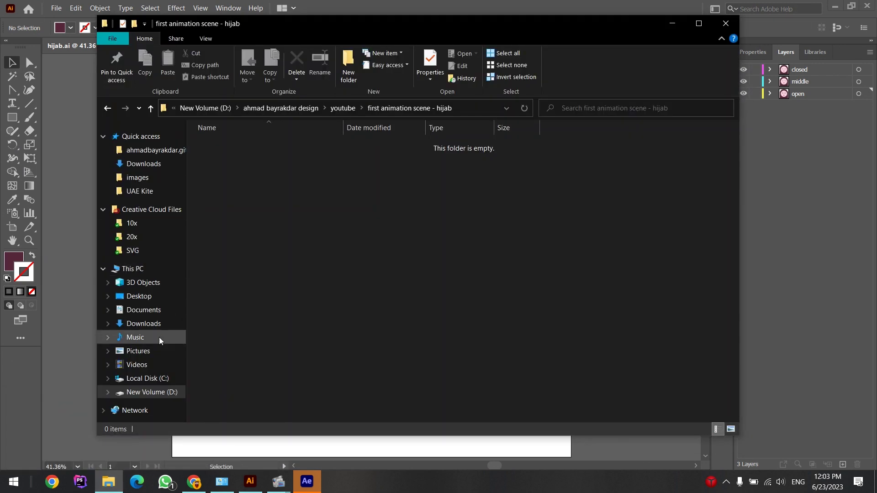
{"action": "left_click", "coordinate": [343, 108]}
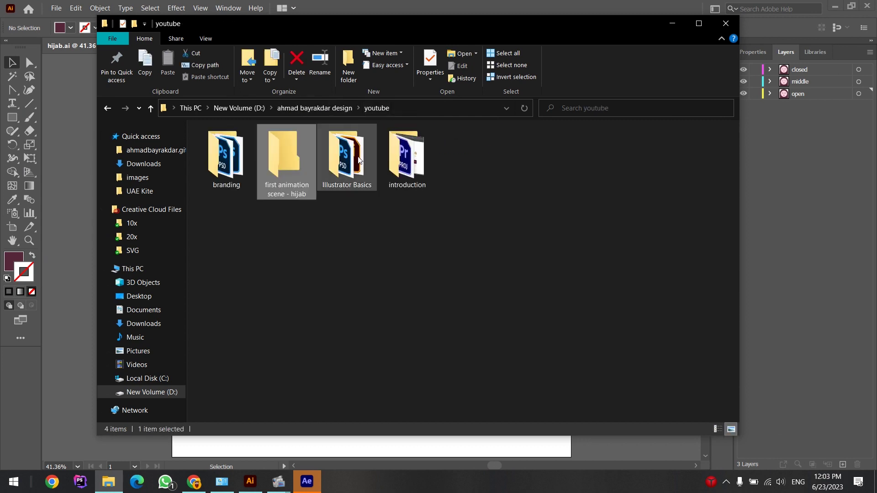
{"action": "double_click", "coordinate": [359, 160]}
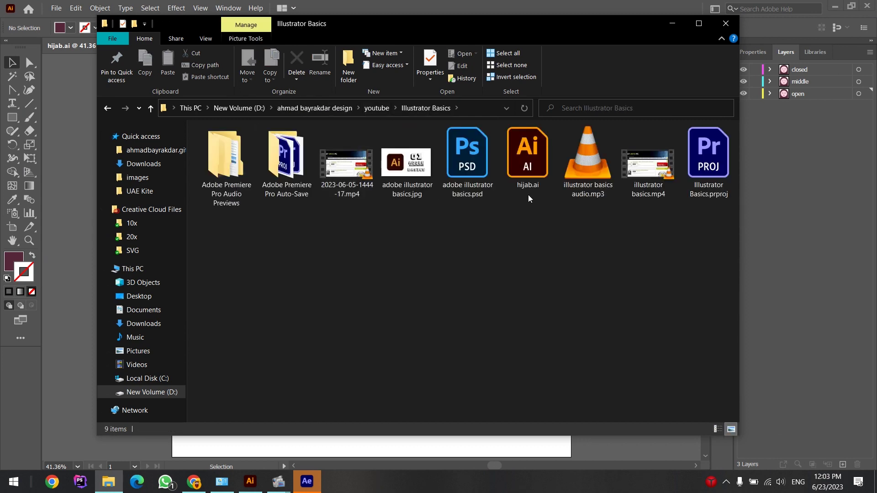
{"action": "left_click", "coordinate": [530, 153]}
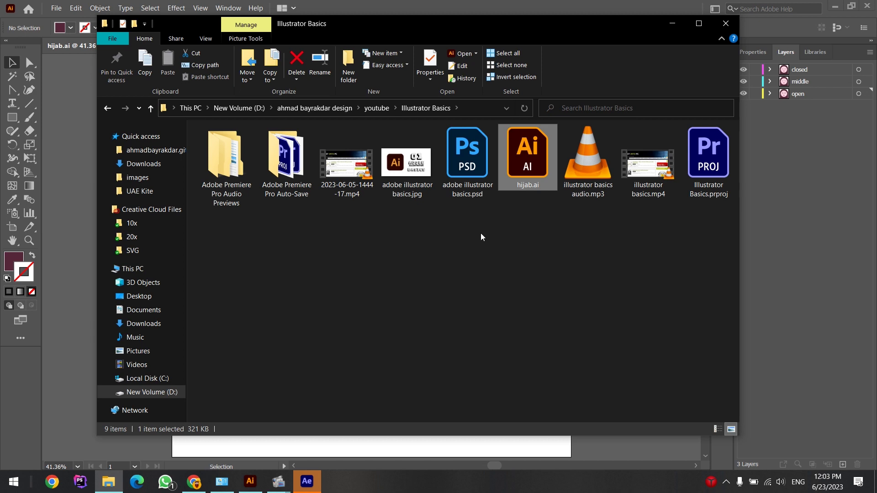
Confirm in Illustrator that hijab.ai needs no saving and bring After Effects forward
{"action": "key", "text": "Return"}
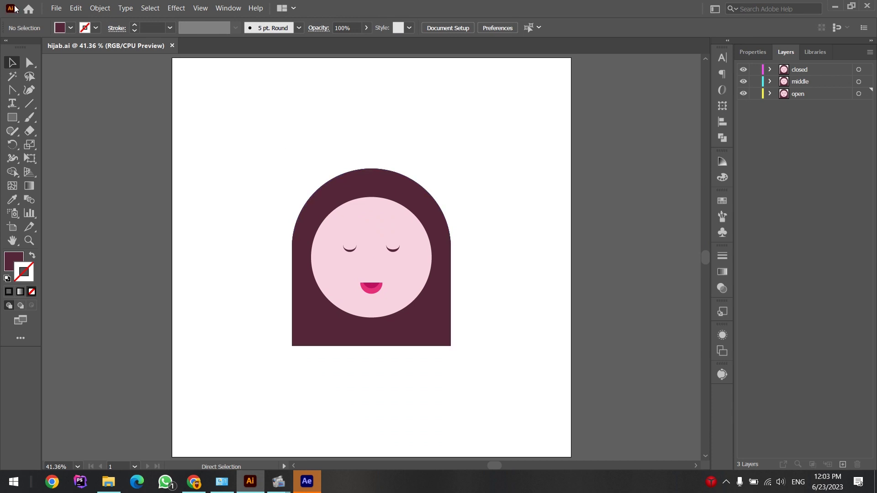
{"action": "left_click", "coordinate": [54, 9]}
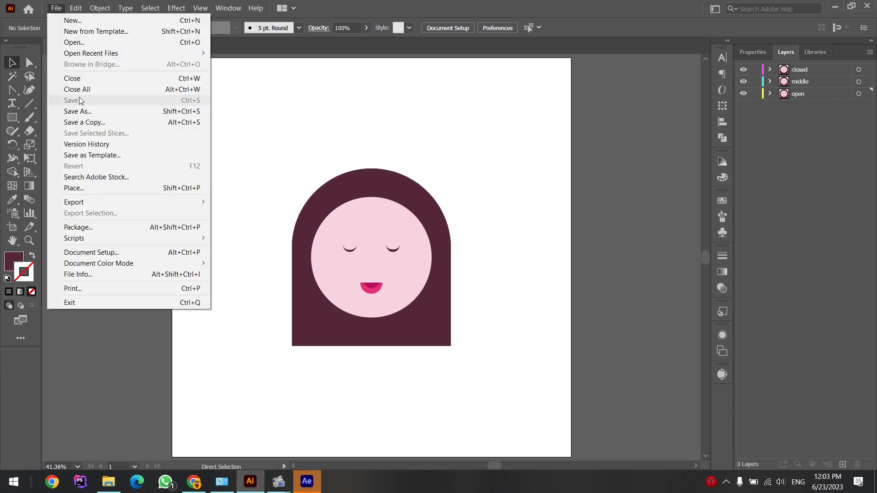
{"action": "left_click", "coordinate": [336, 114]}
{"action": "key", "text": "alt+Tab"}
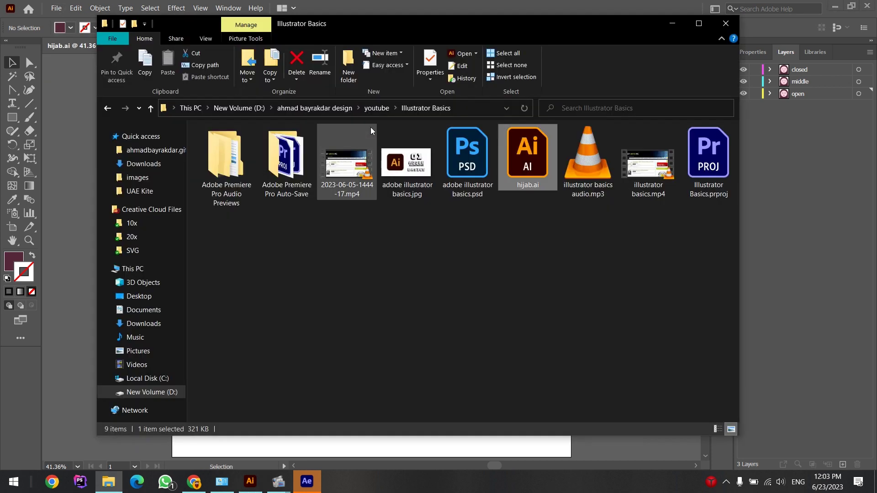
{"action": "left_click", "coordinate": [304, 479]}
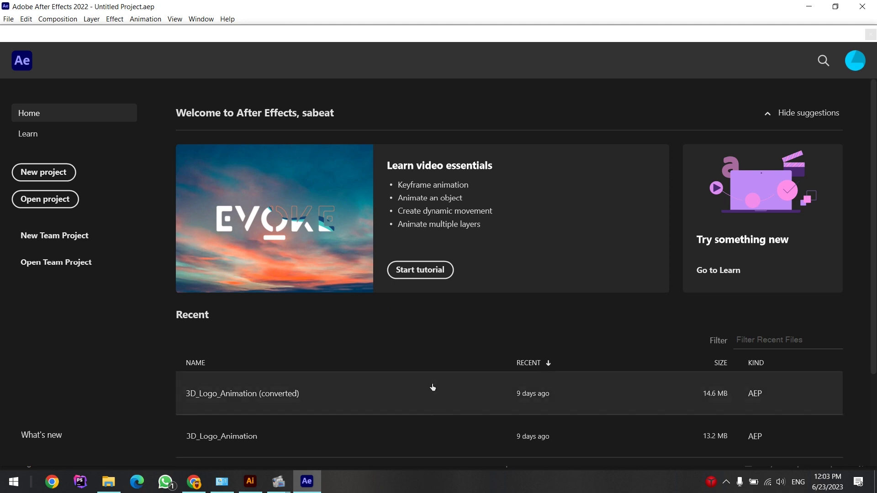
Start a new empty project from the After Effects Home screen
{"action": "scroll", "coordinate": [432, 387], "scroll_direction": "down", "scroll_amount": 3}
{"action": "scroll", "coordinate": [512, 390], "scroll_direction": "up", "scroll_amount": 3}
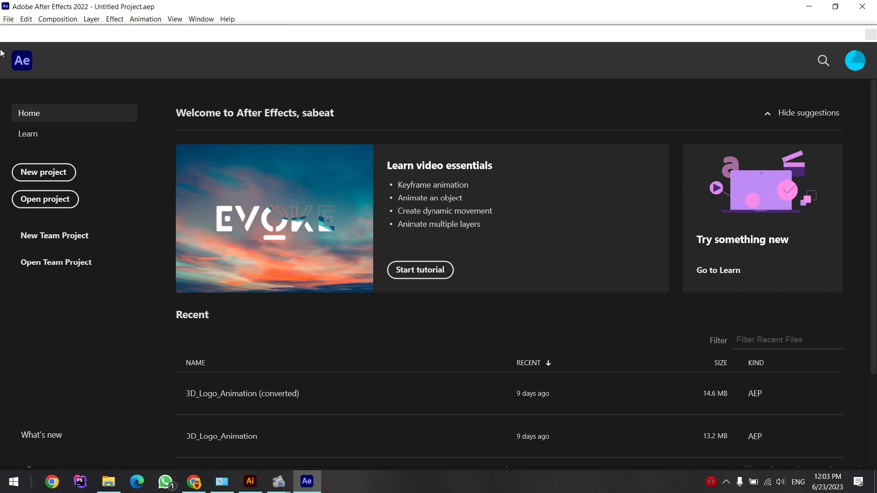
{"action": "left_click", "coordinate": [40, 172]}
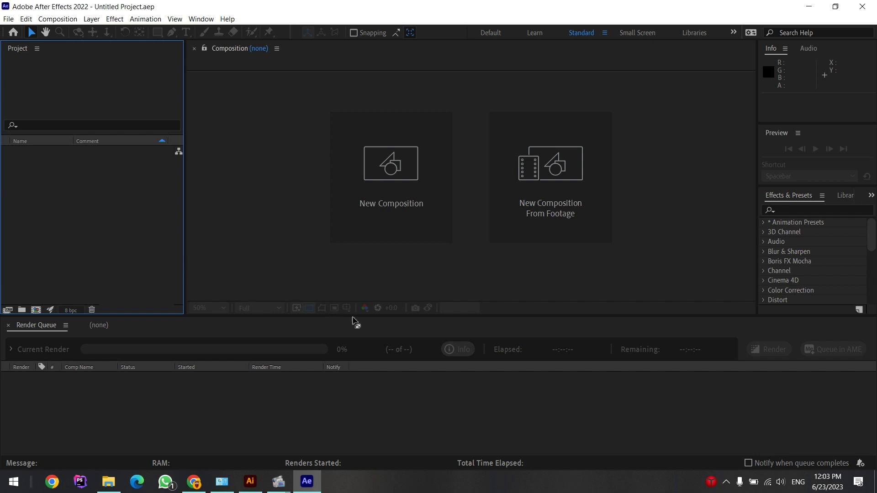
Briefly switch to the hijab.ai folder, then return focus to After Effects' empty viewer
{"action": "key", "text": "alt+Tab"}
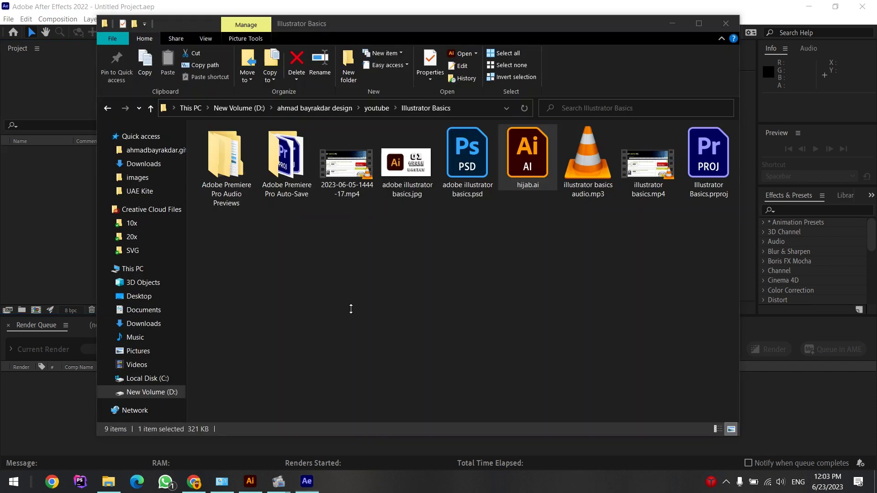
{"action": "mouse_move", "coordinate": [530, 171]}
{"action": "left_mouse_down"}
{"action": "mouse_move", "coordinate": [426, 273]}
{"action": "mouse_move", "coordinate": [530, 177]}
{"action": "left_mouse_up"}
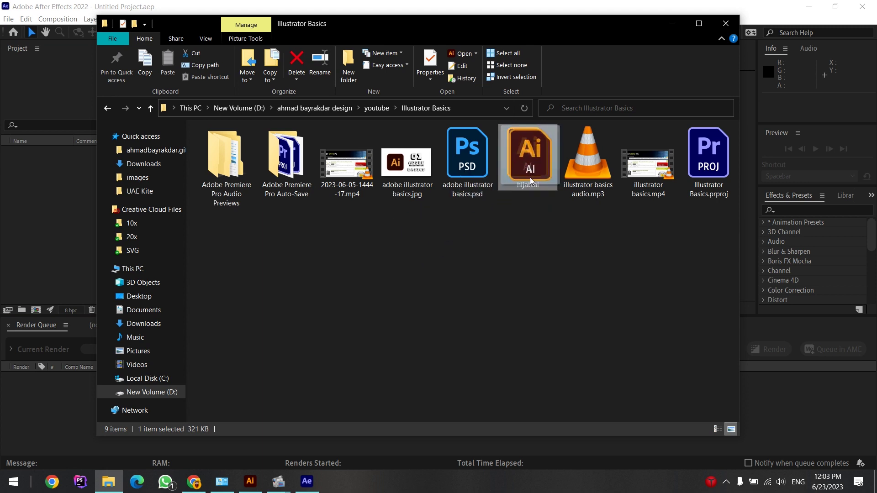
{"action": "left_click", "coordinate": [65, 193]}
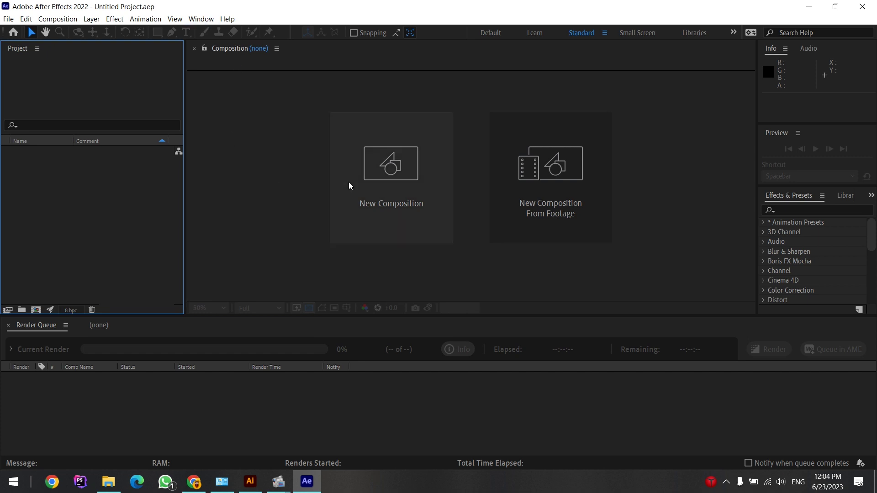
{"action": "left_click", "coordinate": [466, 187]}
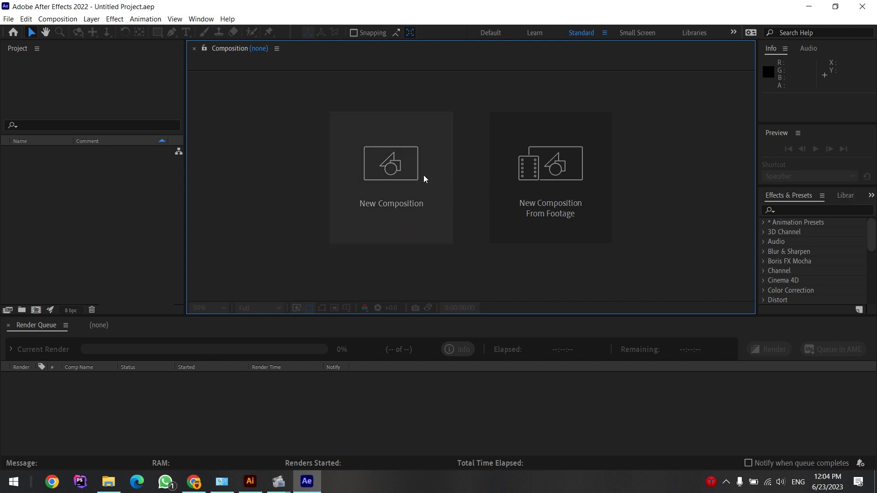
Apply the Standard workspace layout from the Window menu
{"action": "left_click", "coordinate": [202, 19]}
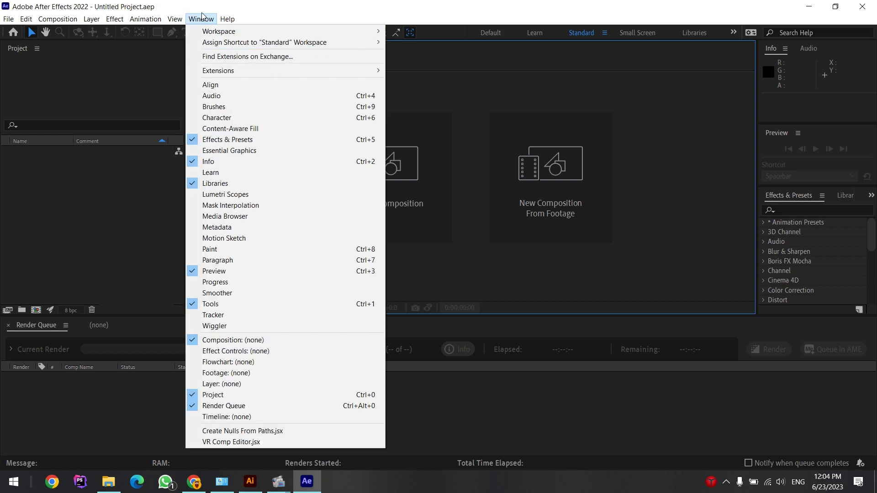
{"action": "left_click", "coordinate": [201, 20]}
{"action": "left_click", "coordinate": [201, 19]}
{"action": "mouse_move", "coordinate": [207, 32]}
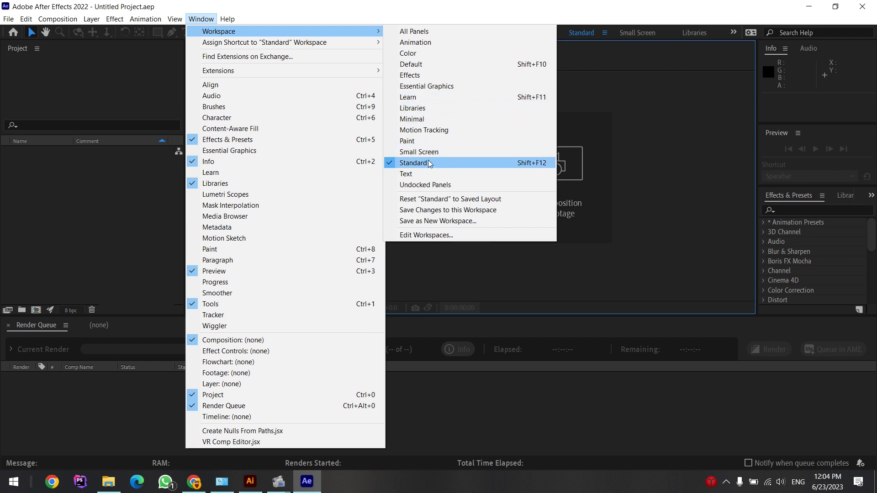
{"action": "left_click", "coordinate": [449, 163]}
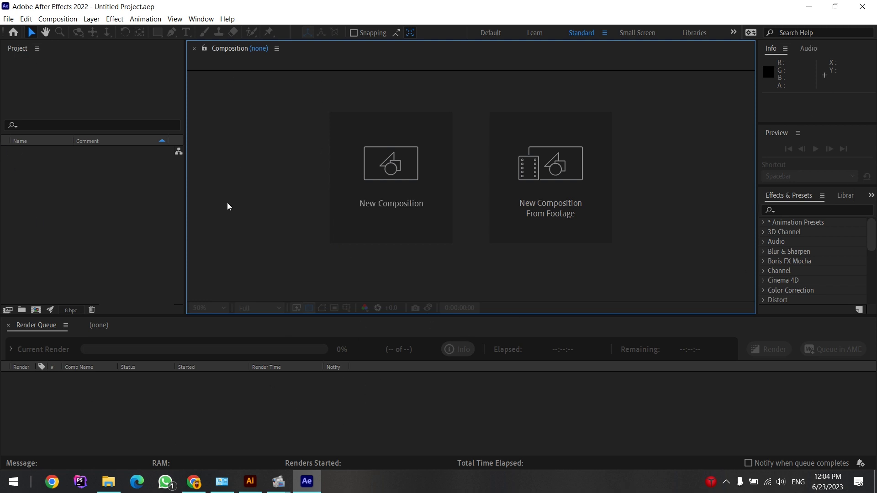
Reapply the Standard workspace and bring the Illustrator Basics folder with hijab.ai forward
{"action": "left_click", "coordinate": [201, 18]}
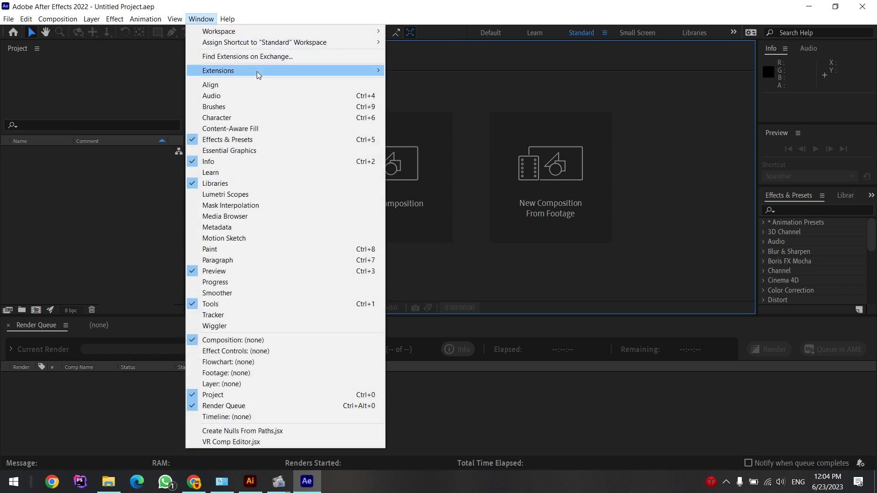
{"action": "mouse_move", "coordinate": [347, 31]}
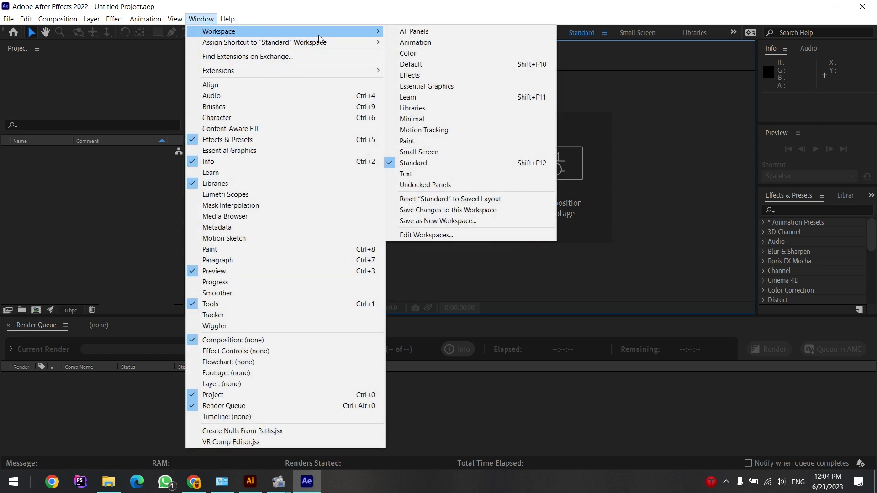
{"action": "left_click", "coordinate": [456, 162]}
{"action": "key", "text": "alt+Tab"}
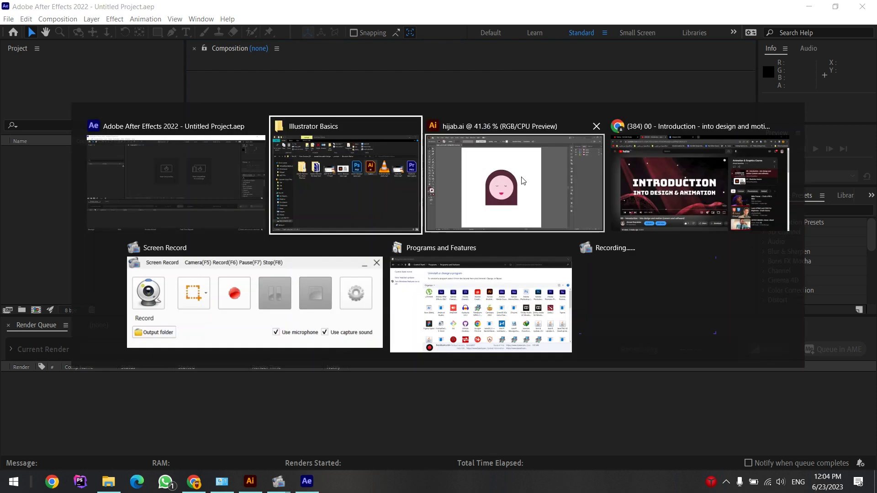
{"action": "left_click", "coordinate": [366, 182]}
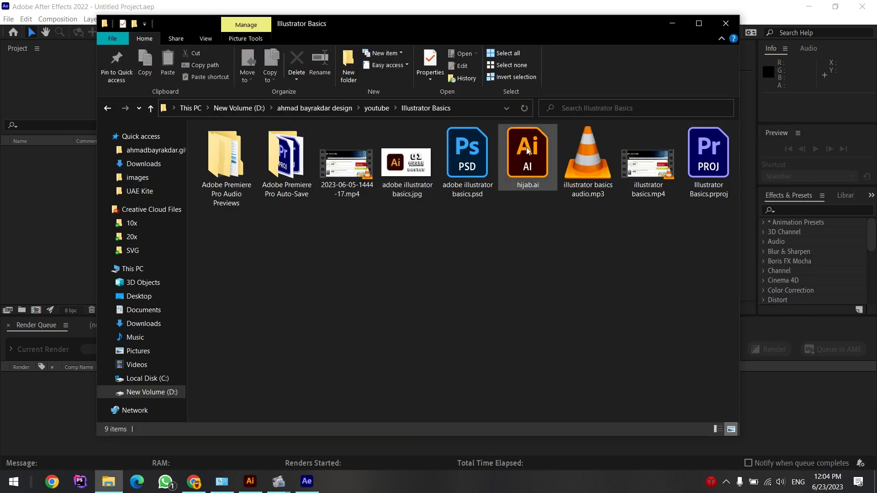
Drag hijab.ai into the Project panel, importing it as a Composition with Layer Size dimensions
{"action": "left_click_drag", "start_coordinate": [527, 151], "coordinate": [57, 229]}
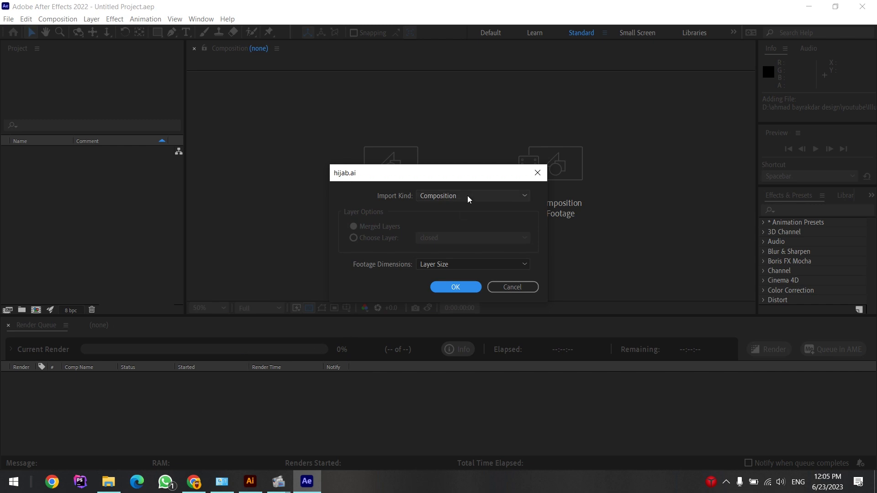
{"action": "left_click", "coordinate": [467, 196]}
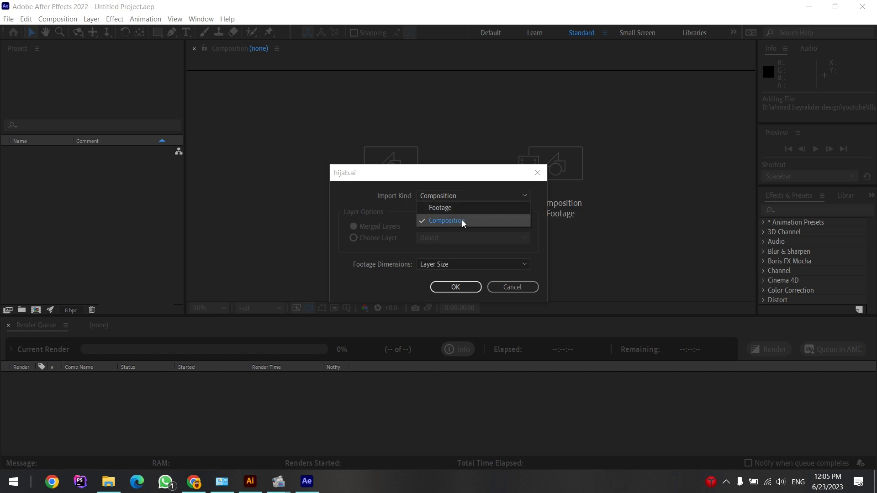
{"action": "left_click", "coordinate": [463, 221]}
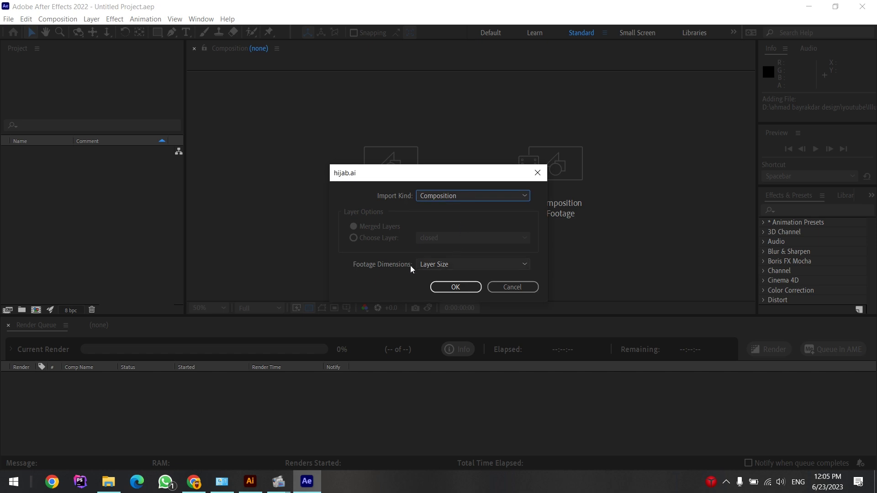
{"action": "left_click", "coordinate": [441, 264]}
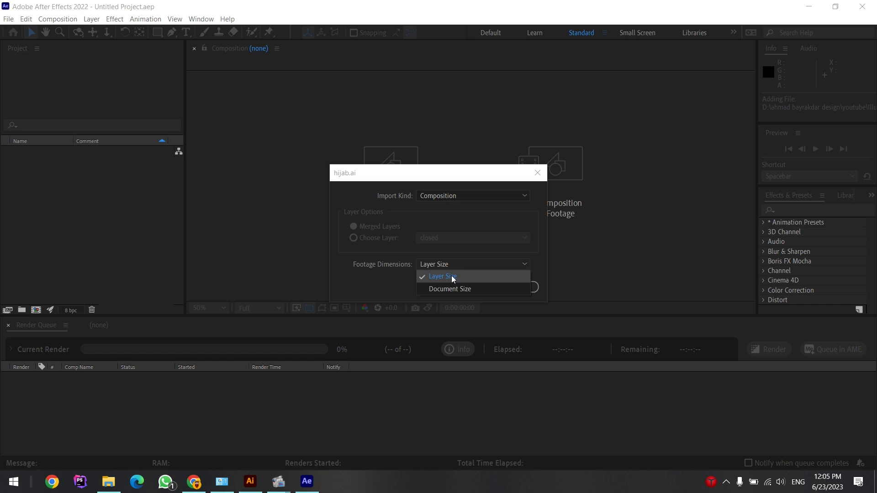
{"action": "left_click", "coordinate": [249, 484]}
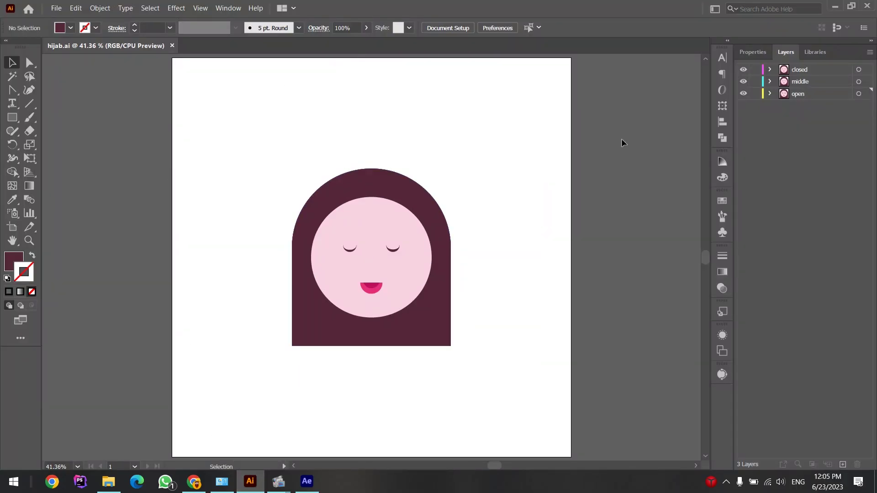
{"action": "key", "text": "alt+Tab"}
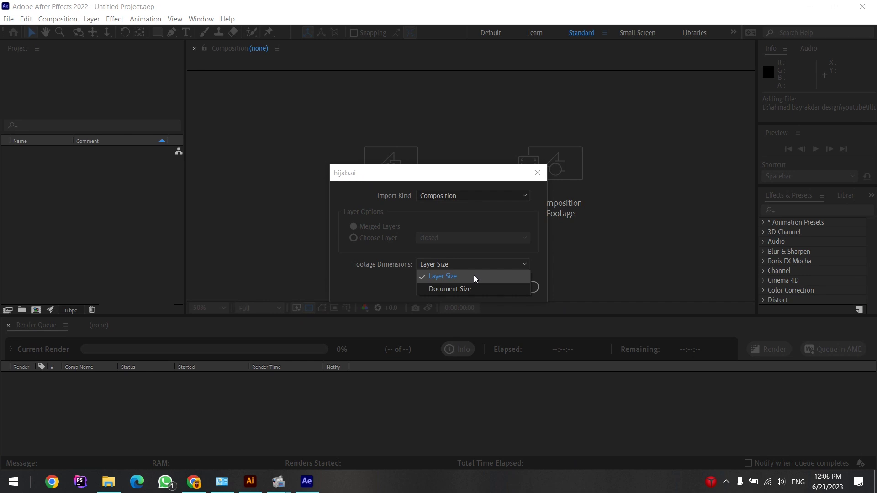
{"action": "left_click", "coordinate": [473, 275]}
{"action": "left_click", "coordinate": [471, 288]}
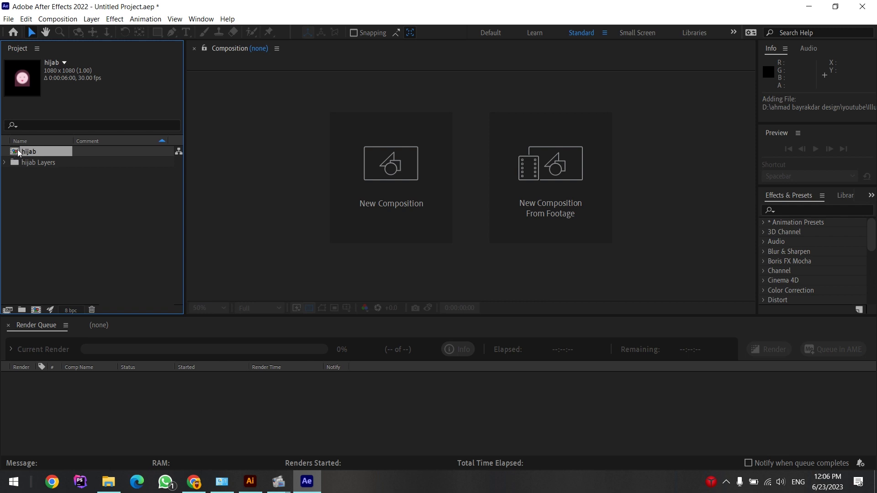
Open the hijab composition from the Project panel to reveal its closed, middle and open layers
{"action": "double_click", "coordinate": [18, 153]}
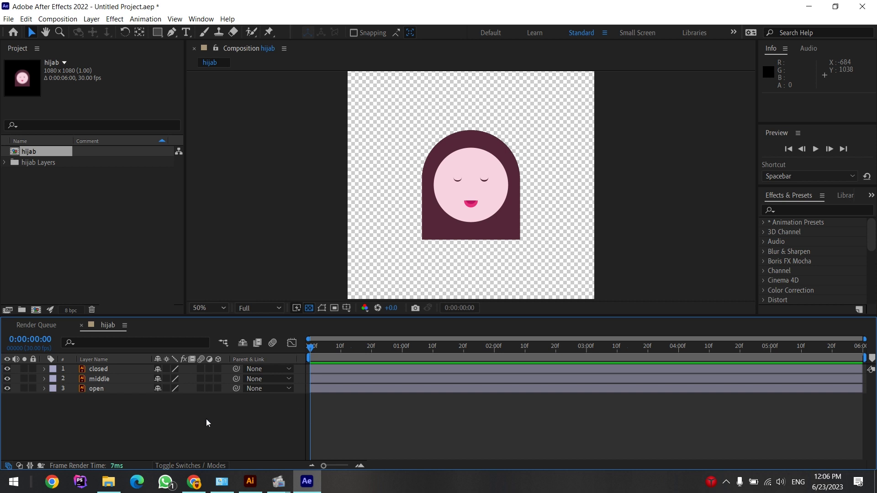
{"action": "left_click", "coordinate": [97, 389]}
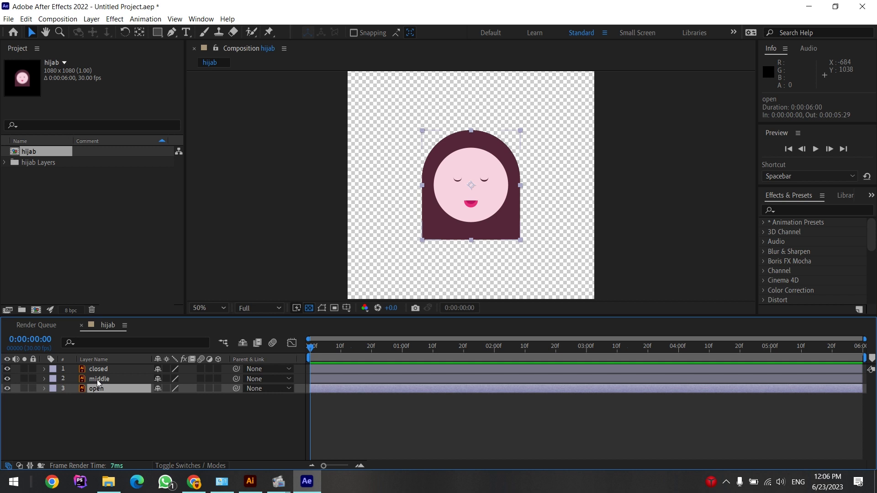
{"action": "left_click", "coordinate": [96, 379]}
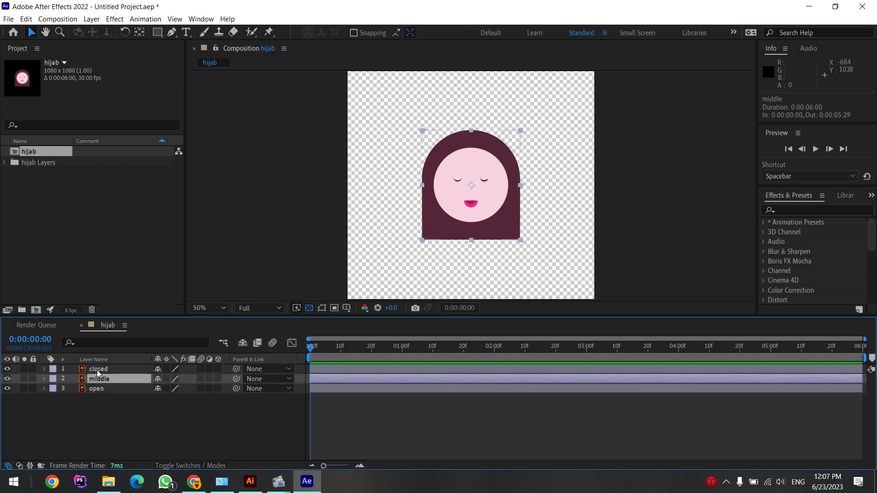
{"action": "left_click", "coordinate": [97, 369]}
{"action": "left_click", "coordinate": [142, 419]}
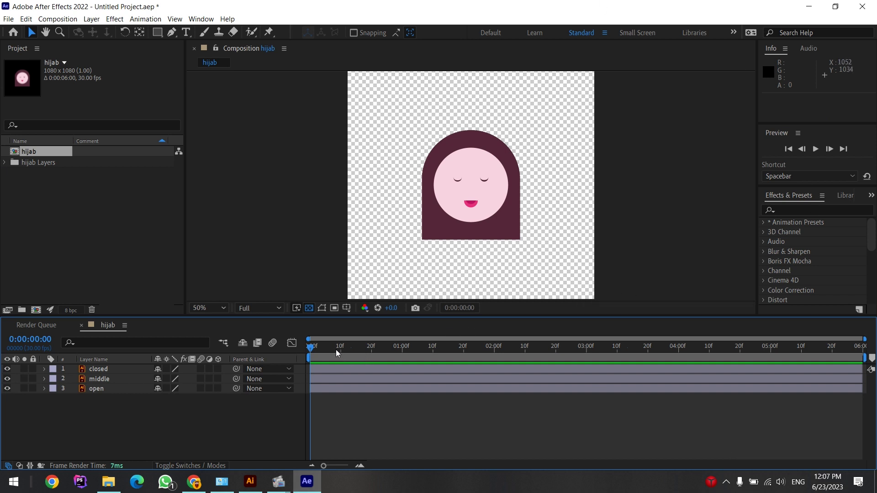
{"action": "mouse_move", "coordinate": [319, 347]}
{"action": "left_mouse_down"}
{"action": "mouse_move", "coordinate": [639, 352]}
{"action": "mouse_move", "coordinate": [305, 360]}
{"action": "left_mouse_up"}
{"action": "mouse_move", "coordinate": [314, 348]}
{"action": "left_mouse_down"}
{"action": "mouse_move", "coordinate": [479, 349]}
{"action": "mouse_move", "coordinate": [302, 357]}
{"action": "left_mouse_up"}
{"action": "left_click_drag", "start_coordinate": [300, 353], "coordinate": [340, 357]}
{"action": "key", "text": "Home"}
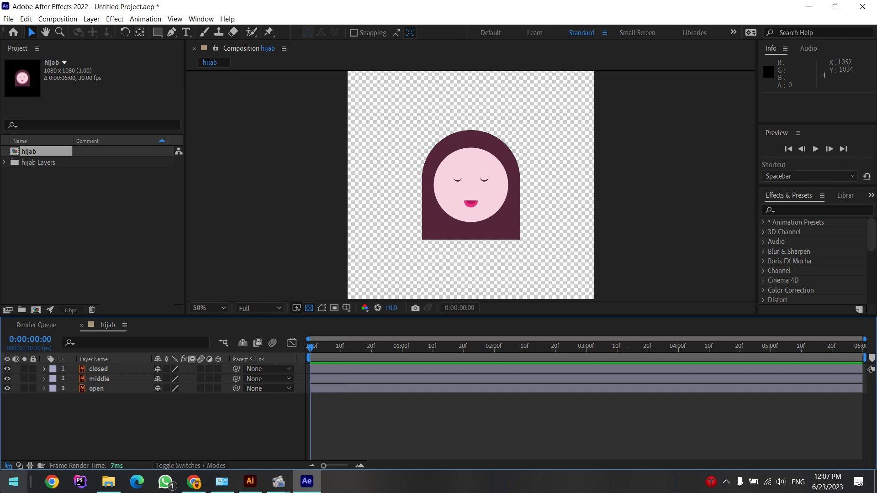
{"action": "left_click", "coordinate": [13, 481]}
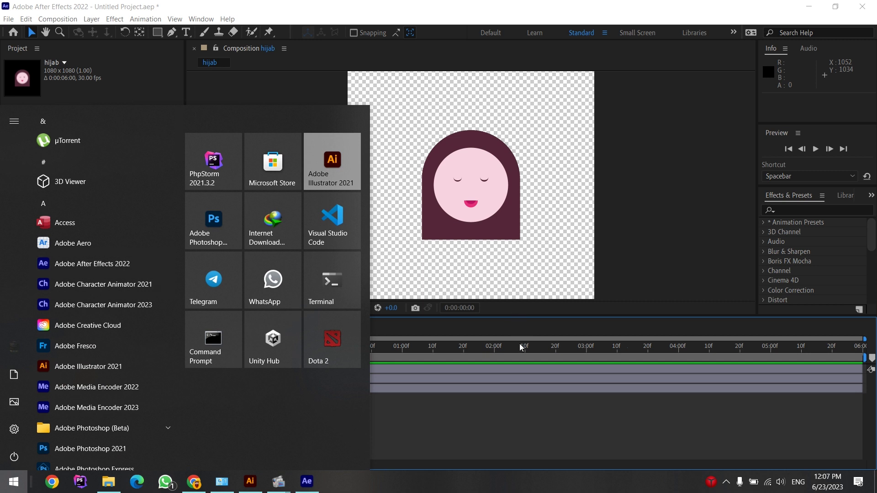
Write '1:00 f = 30 s' in a new Notepad note and return to the hijab composition
{"action": "type", "text": "no"}
{"action": "left_click", "coordinate": [147, 182]}
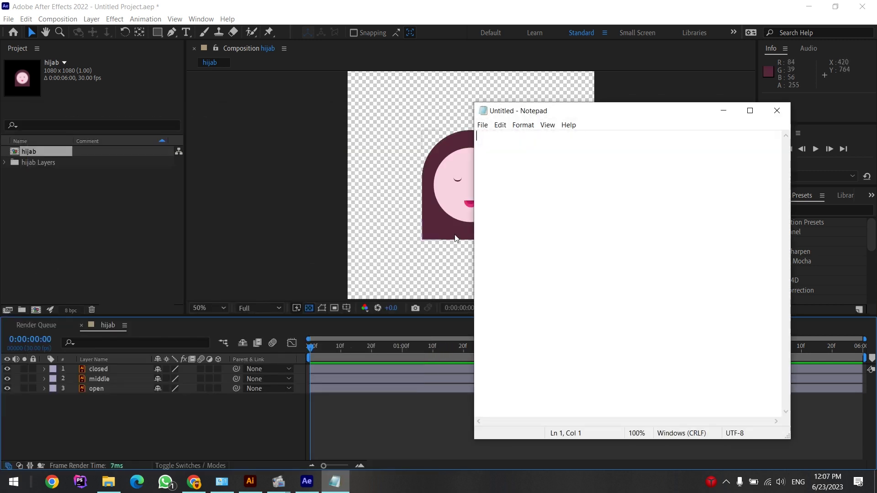
{"action": "type", "text": "1 "}
{"action": "type", "text": "f "}
{"action": "type", "text": "= 3"}
{"action": "type", "text": "0 s"}
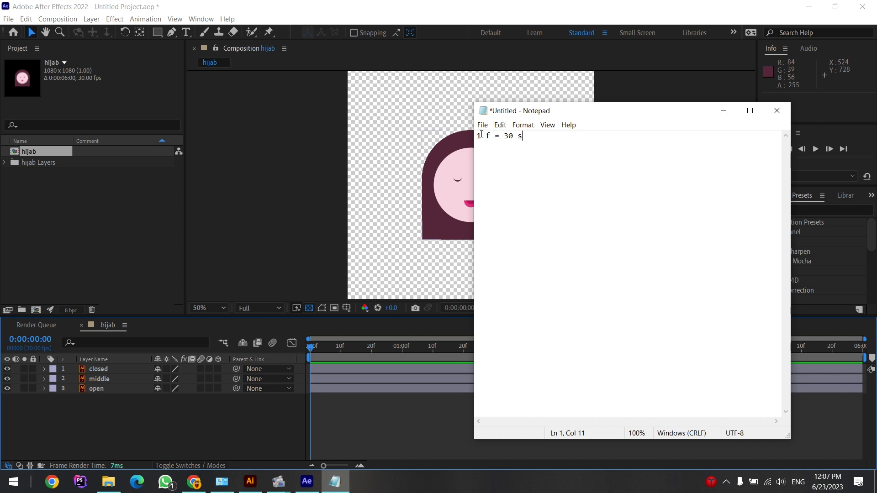
{"action": "left_click", "coordinate": [481, 135]}
{"action": "type", "text": ":"}
{"action": "type", "text": "00"}
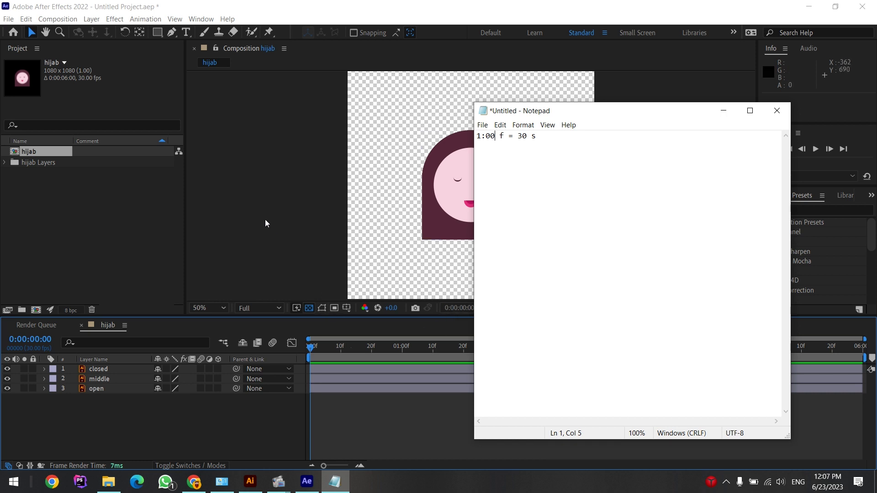
{"action": "left_click", "coordinate": [257, 197]}
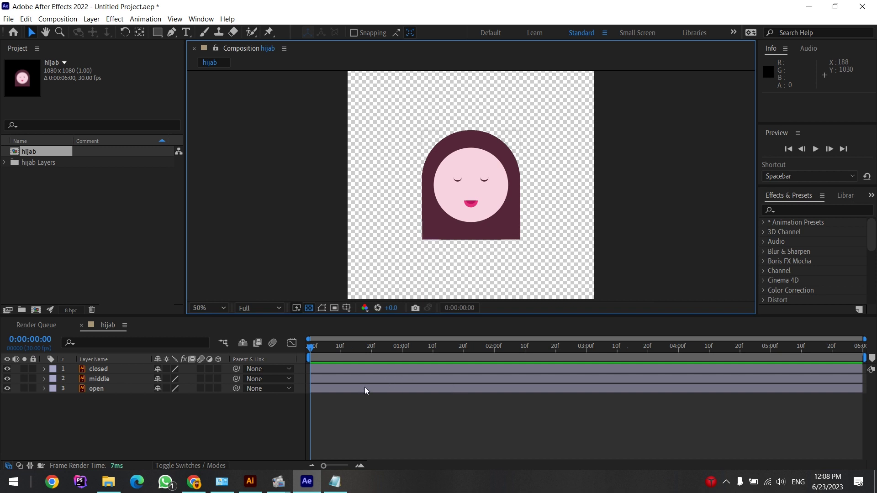
Put the current time at exactly one second (0:00:01:00)
{"action": "left_click", "coordinate": [401, 347]}
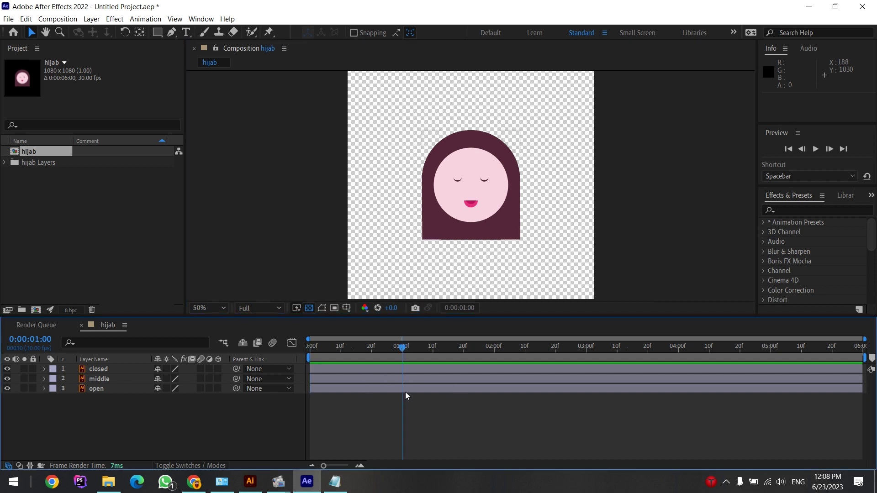
{"action": "left_click", "coordinate": [450, 347]}
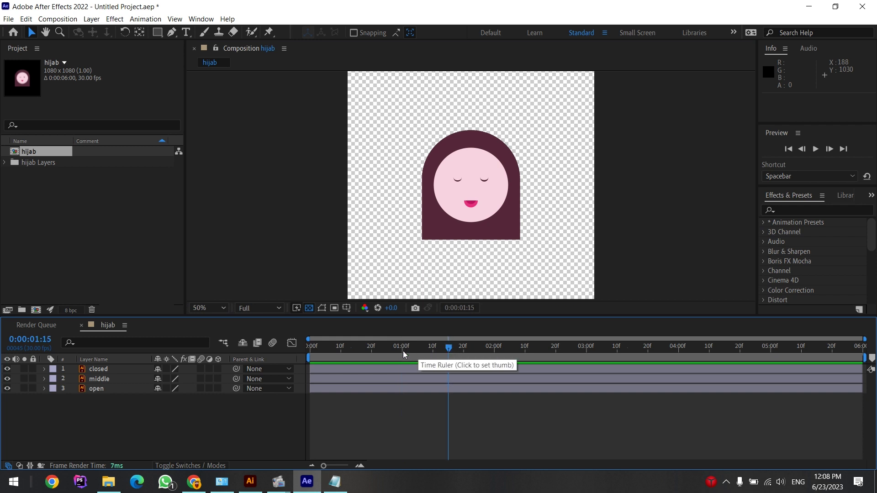
{"action": "left_click_drag", "start_coordinate": [408, 349], "coordinate": [414, 350]}
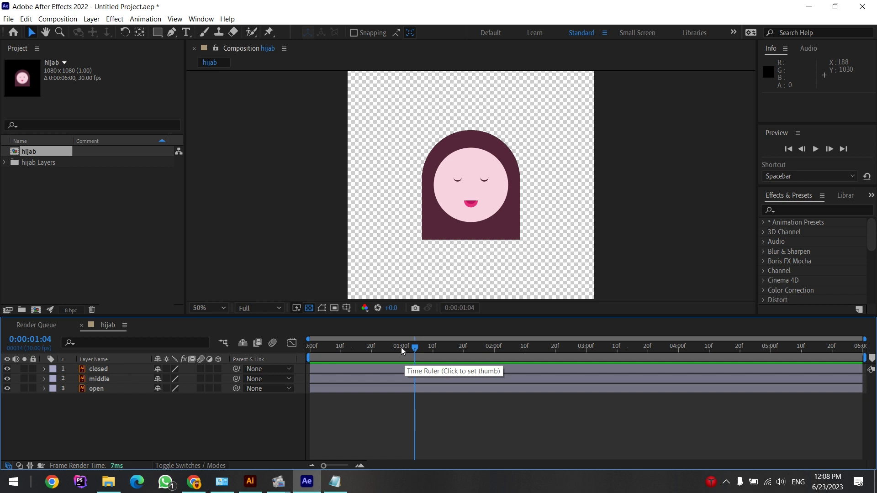
{"action": "left_click", "coordinate": [402, 347]}
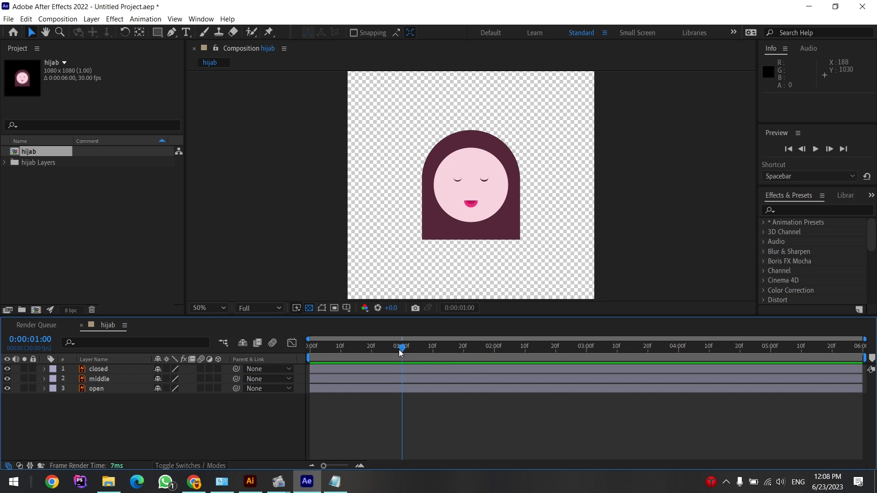
Drag the Work Area End marker so the work area ends at 0:00:00:29
{"action": "left_click", "coordinate": [554, 381]}
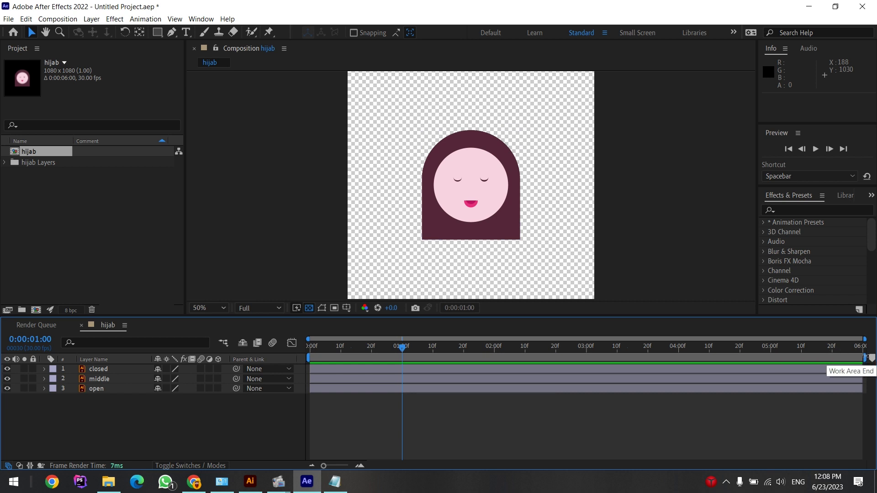
{"action": "mouse_move", "coordinate": [864, 356]}
{"action": "left_mouse_down"}
{"action": "mouse_move", "coordinate": [457, 381]}
{"action": "mouse_move", "coordinate": [406, 370]}
{"action": "left_mouse_up"}
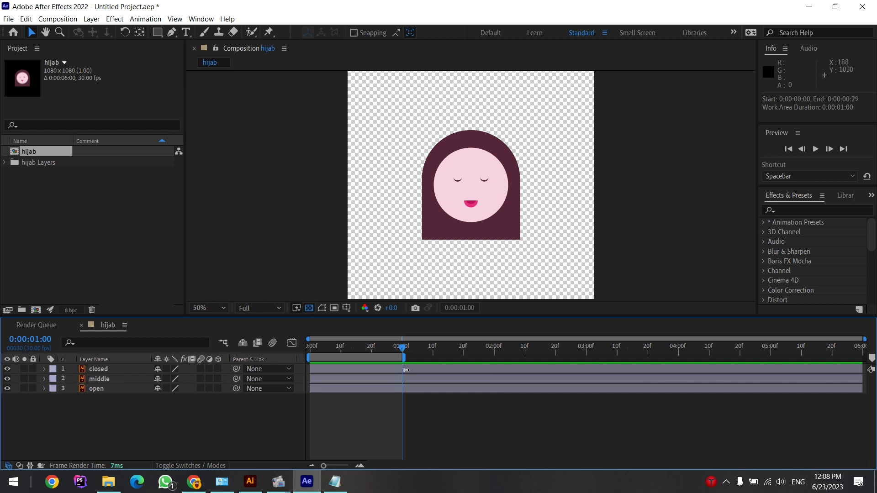
{"action": "left_click_drag", "start_coordinate": [401, 348], "coordinate": [387, 351]}
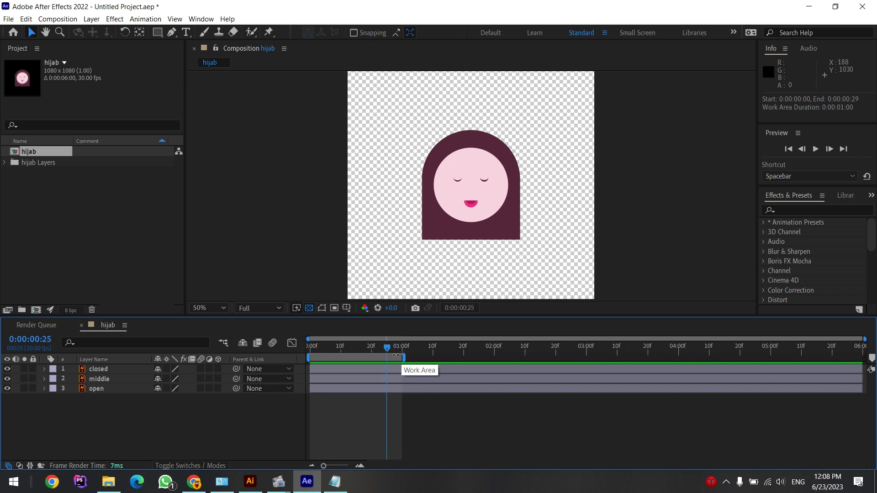
{"action": "left_click_drag", "start_coordinate": [406, 355], "coordinate": [521, 357]}
{"action": "mouse_move", "coordinate": [584, 363]}
{"action": "left_mouse_down"}
{"action": "mouse_move", "coordinate": [862, 352]}
{"action": "mouse_move", "coordinate": [398, 365]}
{"action": "mouse_move", "coordinate": [405, 358]}
{"action": "left_mouse_up"}
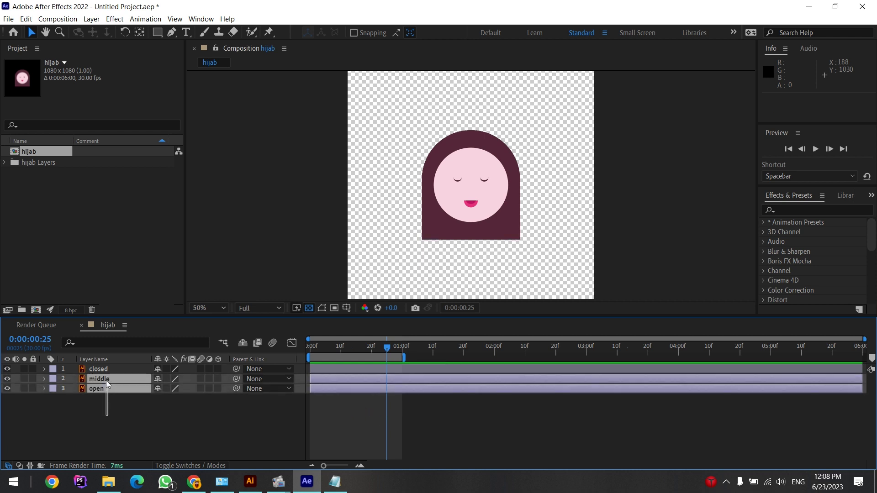
Trim the closed, middle and open layers' out-points to 0:00:00:09, 10 frames each
{"action": "left_click_drag", "start_coordinate": [101, 415], "coordinate": [113, 366]}
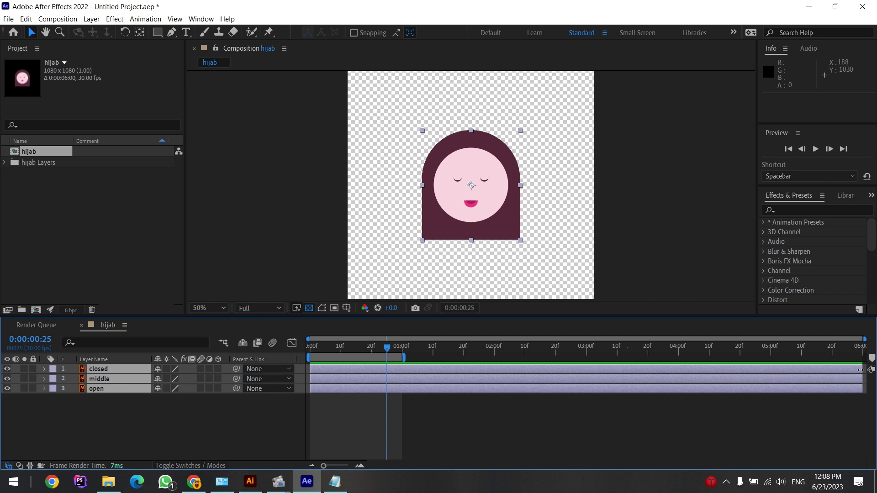
{"action": "left_click_drag", "start_coordinate": [860, 368], "coordinate": [339, 388]}
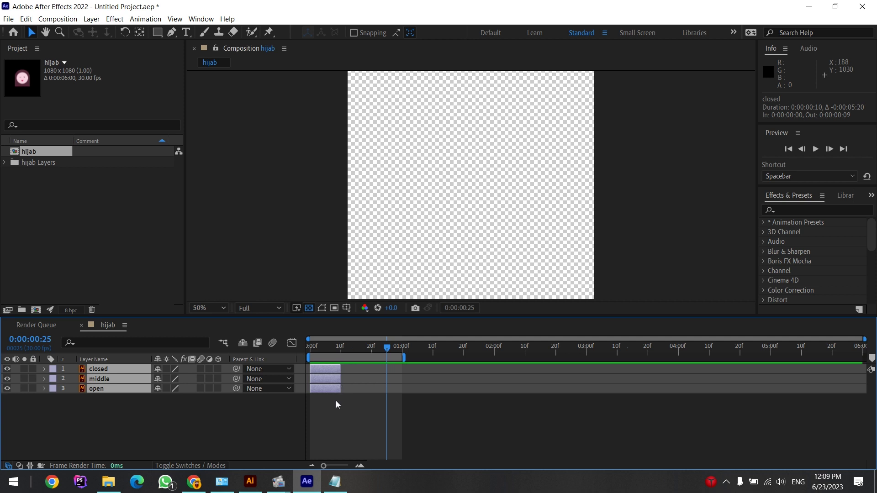
{"action": "left_click", "coordinate": [405, 429]}
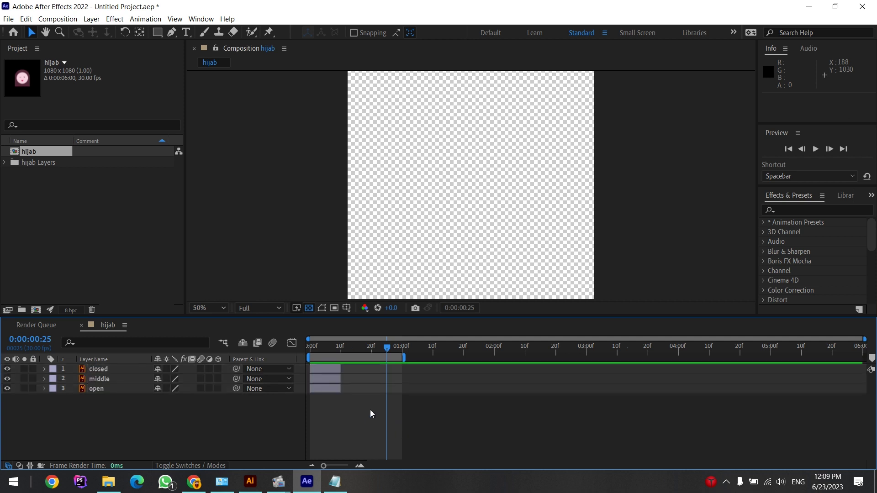
{"action": "left_click", "coordinate": [95, 382]}
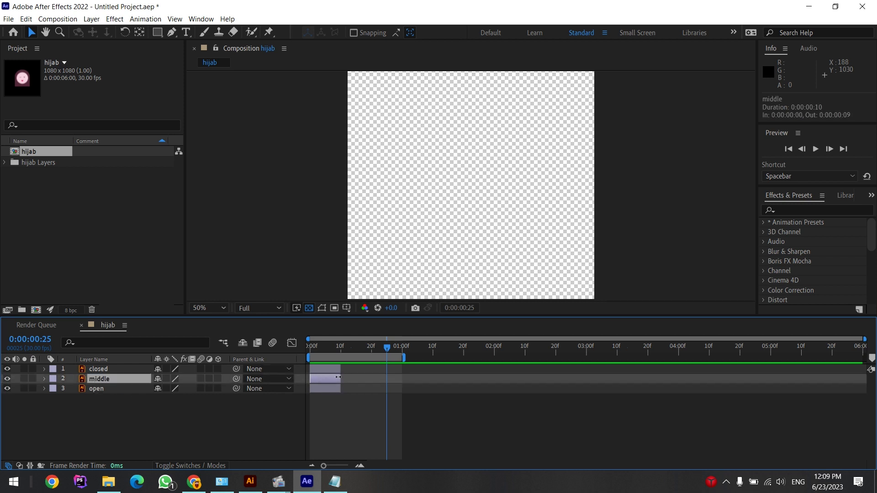
{"action": "mouse_move", "coordinate": [338, 346]}
{"action": "left_mouse_down"}
{"action": "mouse_move", "coordinate": [368, 350]}
{"action": "mouse_move", "coordinate": [317, 355]}
{"action": "left_mouse_up"}
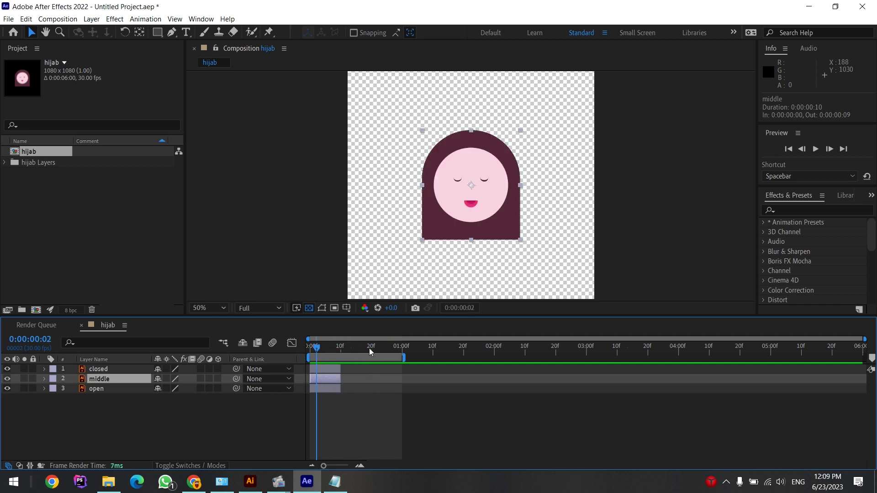
Slide the middle layer so it starts at frame 10 (0:00:00:10)
{"action": "left_click_drag", "start_coordinate": [370, 348], "coordinate": [375, 350]}
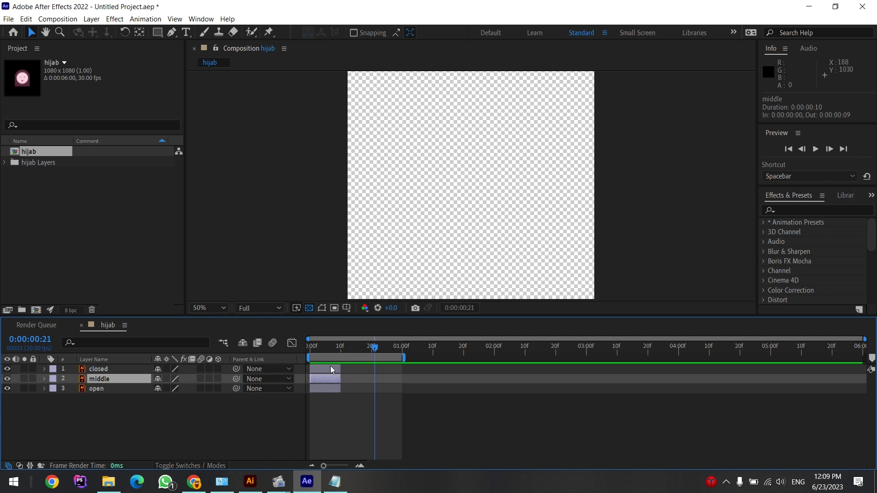
{"action": "left_click", "coordinate": [99, 388]}
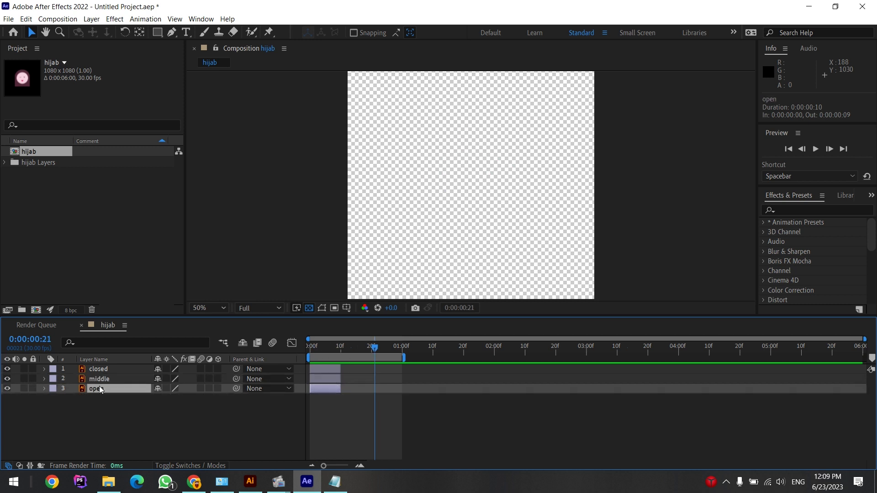
{"action": "left_click_drag", "start_coordinate": [319, 346], "coordinate": [328, 347]}
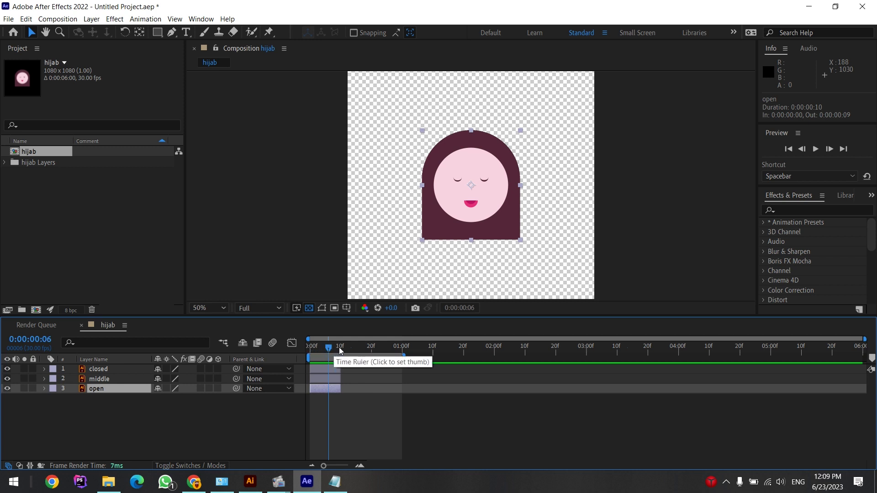
{"action": "left_click", "coordinate": [371, 347]}
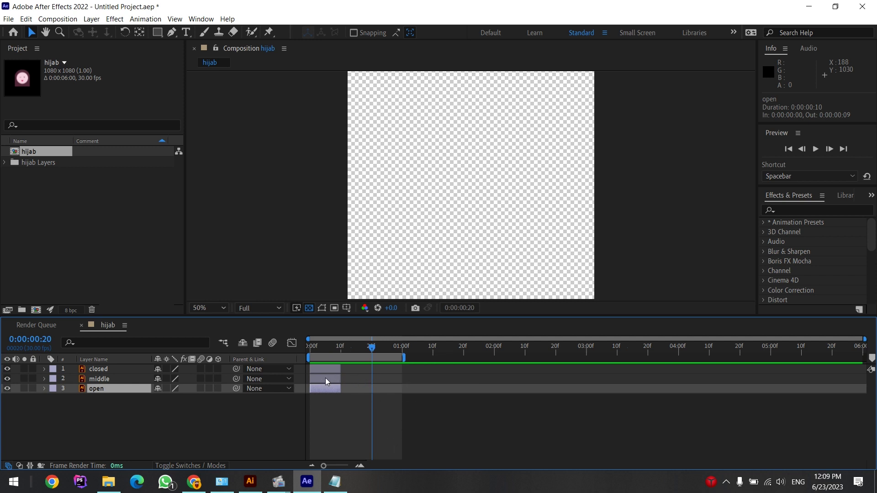
{"action": "left_click_drag", "start_coordinate": [325, 377], "coordinate": [330, 377]}
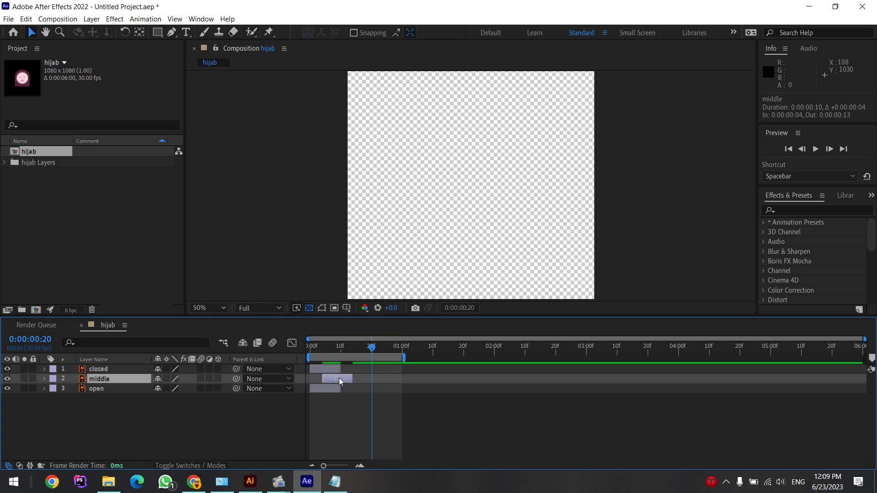
{"action": "left_click_drag", "start_coordinate": [355, 382], "coordinate": [358, 383]}
Slide the closed layer to start at frame 20, running frames 20–29
{"action": "left_click_drag", "start_coordinate": [321, 368], "coordinate": [383, 360]}
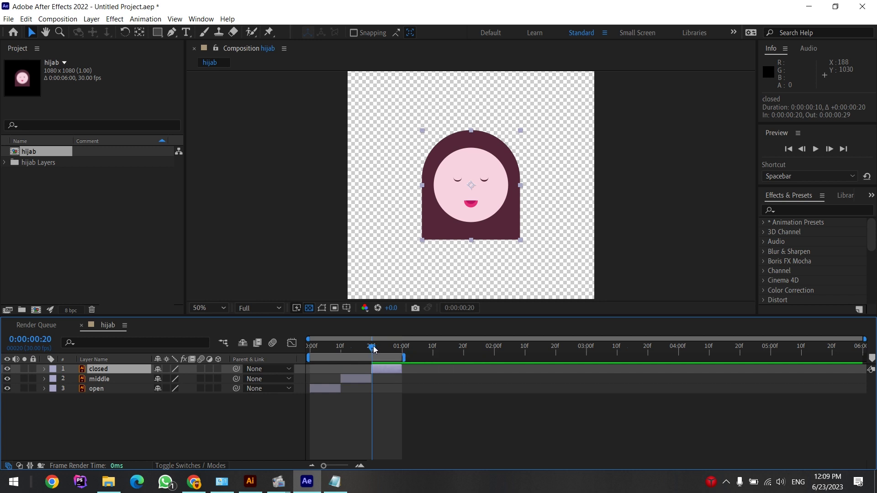
{"action": "mouse_move", "coordinate": [374, 349]}
{"action": "left_mouse_down"}
{"action": "mouse_move", "coordinate": [360, 350]}
{"action": "mouse_move", "coordinate": [382, 363]}
{"action": "mouse_move", "coordinate": [325, 372]}
{"action": "mouse_move", "coordinate": [369, 371]}
{"action": "mouse_move", "coordinate": [326, 372]}
{"action": "left_mouse_up"}
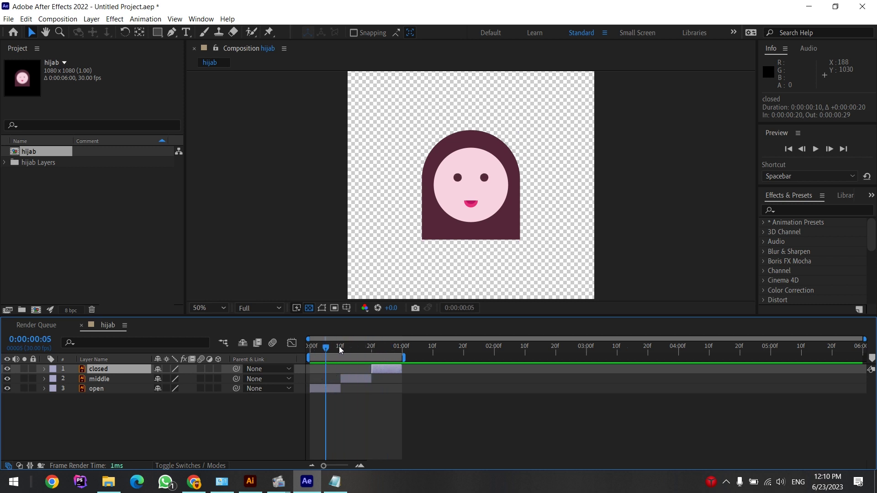
{"action": "left_click", "coordinate": [102, 388]}
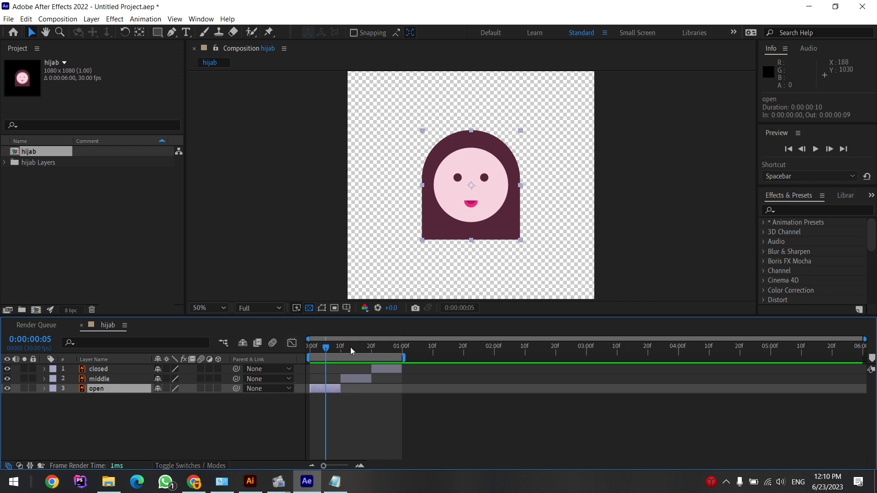
{"action": "left_click_drag", "start_coordinate": [350, 348], "coordinate": [356, 352]}
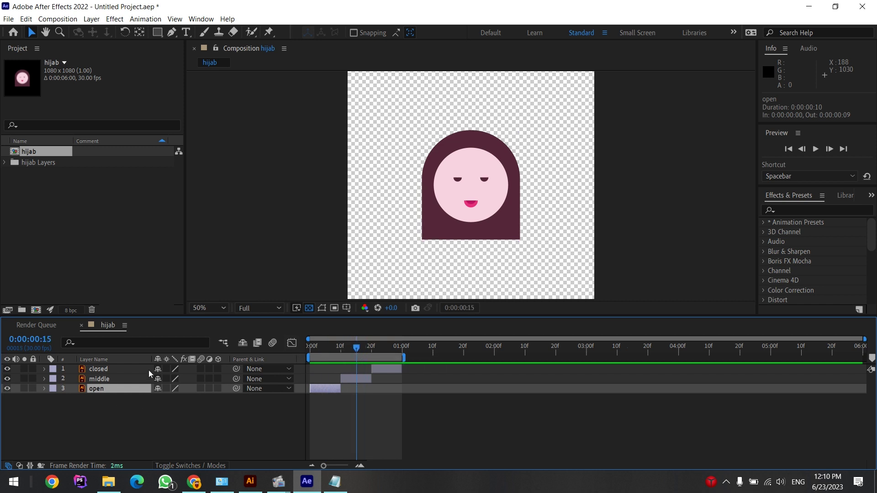
{"action": "left_click", "coordinate": [311, 380]}
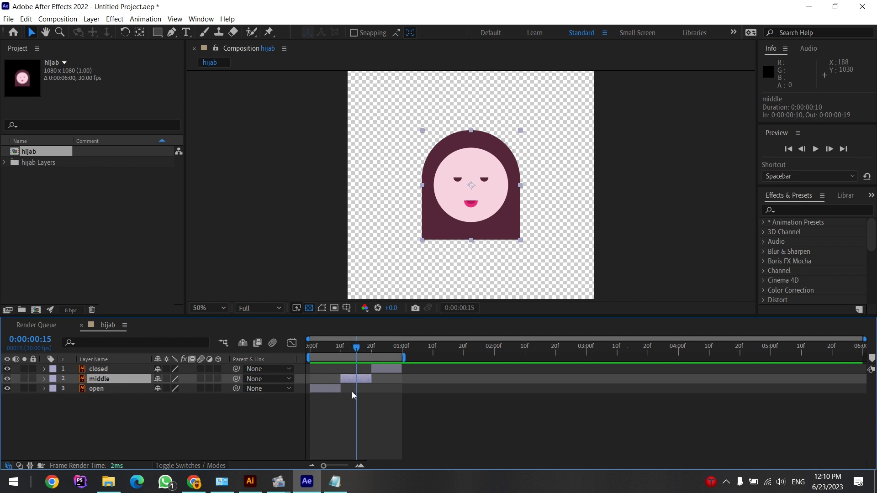
{"action": "left_click", "coordinate": [388, 350]}
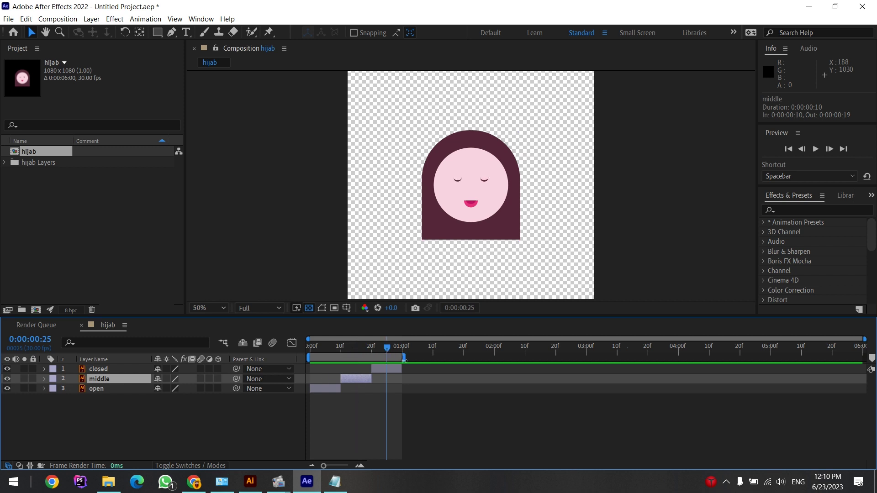
{"action": "left_click", "coordinate": [116, 369]}
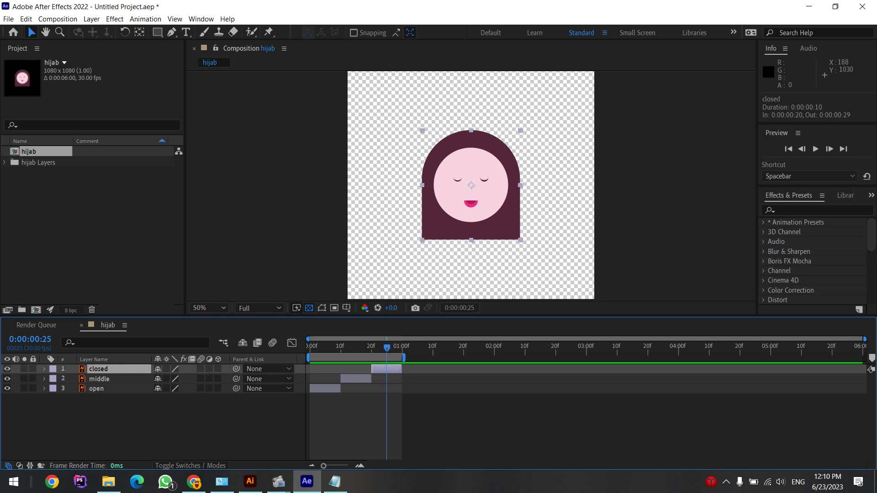
{"action": "key", "text": "space"}
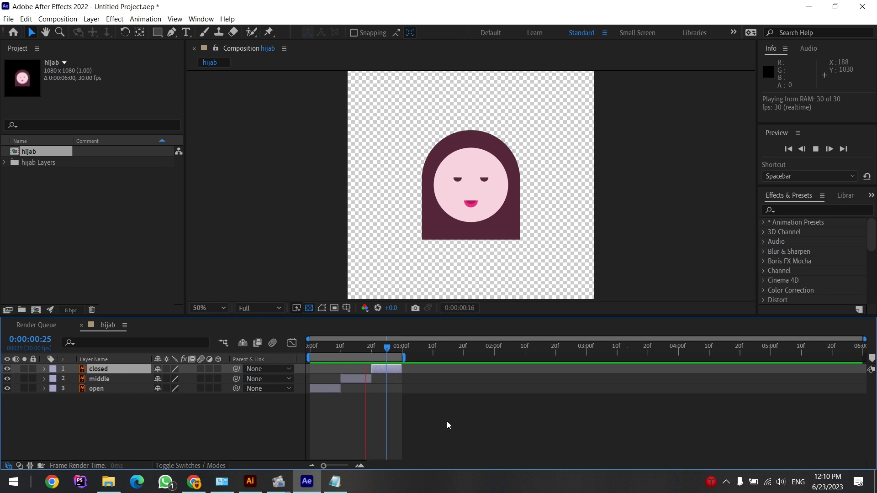
{"action": "key", "text": "space"}
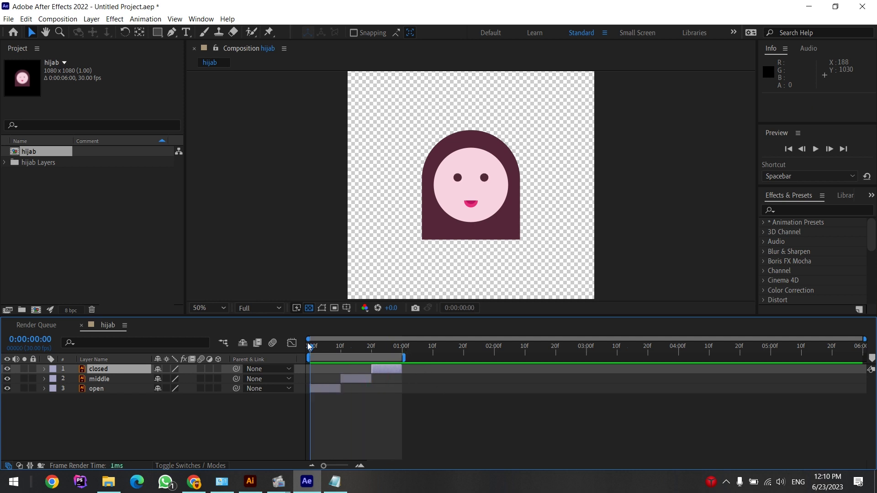
Check the blink frames, then drag the work area end out to 0:00:01:29
{"action": "key", "text": "Page_Down"}
{"action": "key", "text": "Page_Down"}
{"action": "left_click_drag", "start_coordinate": [352, 350], "coordinate": [405, 353]}
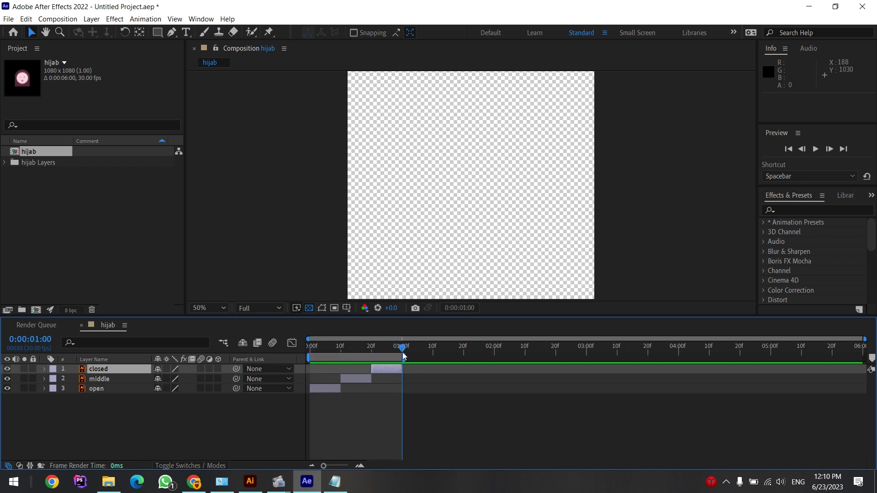
{"action": "mouse_move", "coordinate": [403, 354]}
{"action": "left_mouse_down"}
{"action": "mouse_move", "coordinate": [317, 357]}
{"action": "mouse_move", "coordinate": [395, 363]}
{"action": "left_mouse_up"}
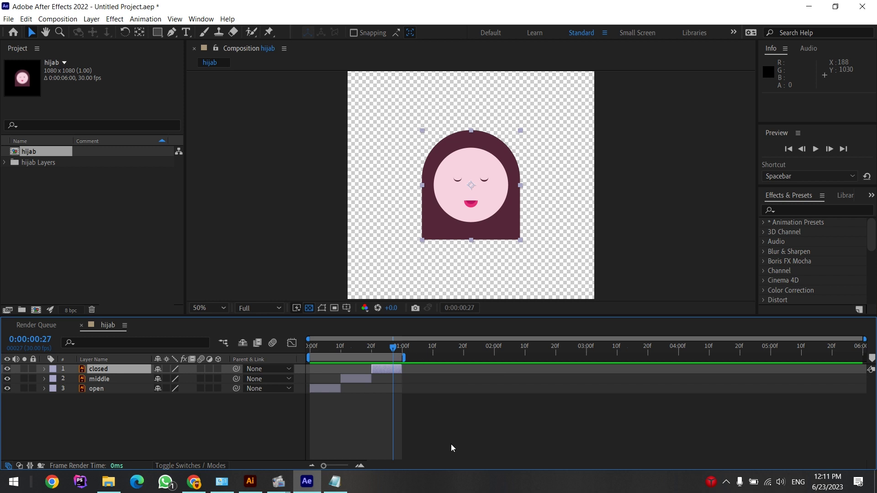
{"action": "left_click", "coordinate": [406, 358]}
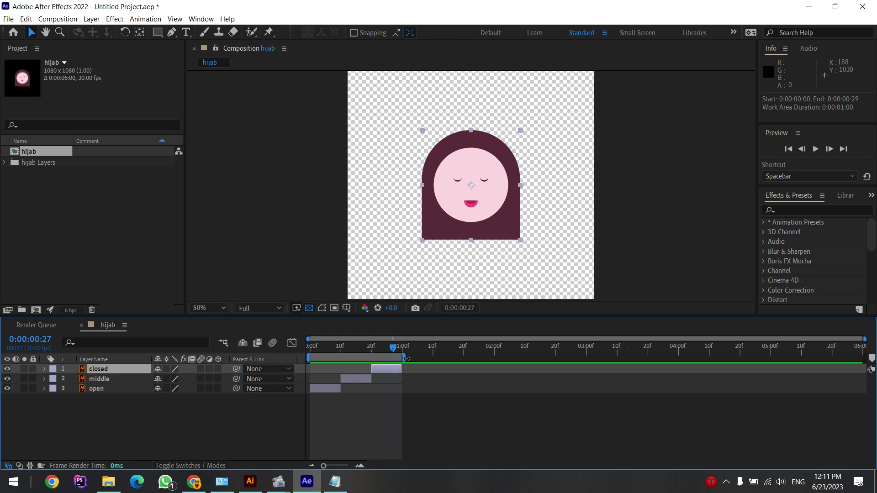
{"action": "left_click_drag", "start_coordinate": [406, 358], "coordinate": [500, 359]}
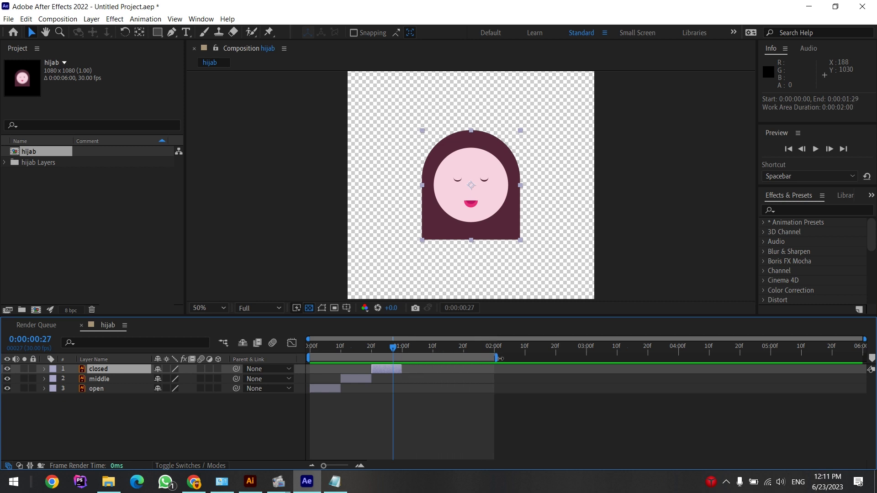
Extend the work area to end at 0:00:02:09, then select all three eye layers
{"action": "left_click_drag", "start_coordinate": [499, 358], "coordinate": [529, 360]}
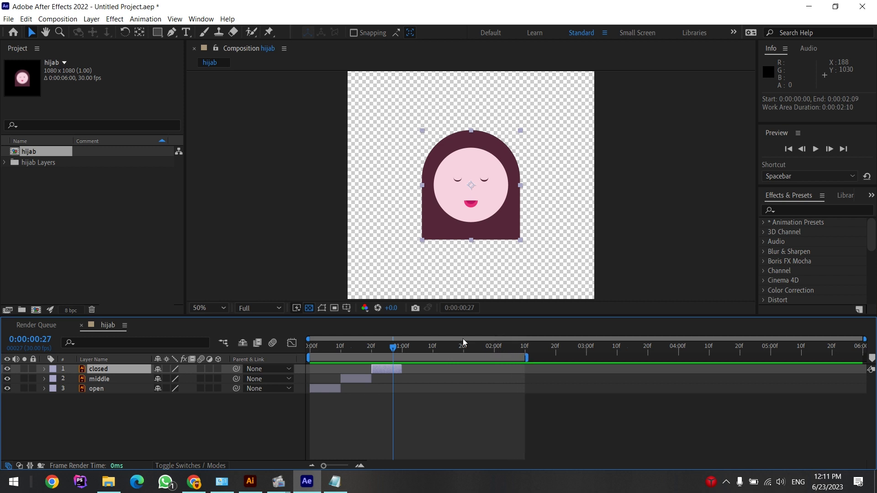
{"action": "left_click", "coordinate": [496, 353]}
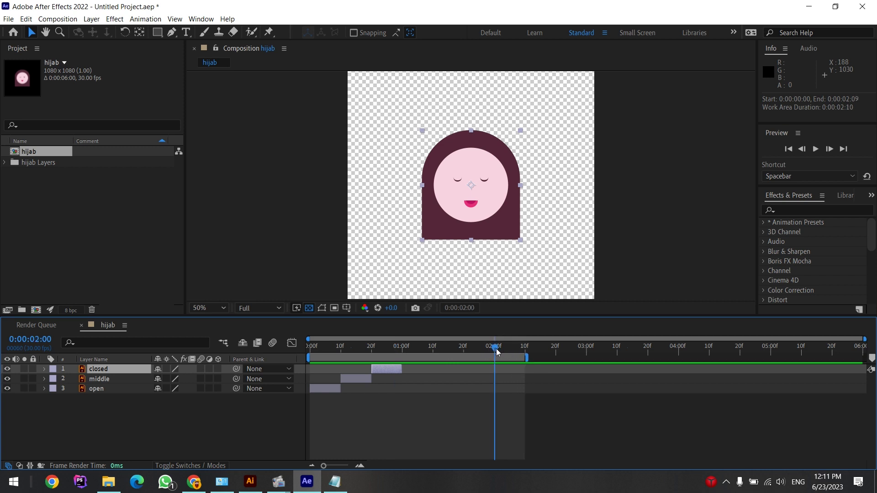
{"action": "key", "text": "alt+Tab"}
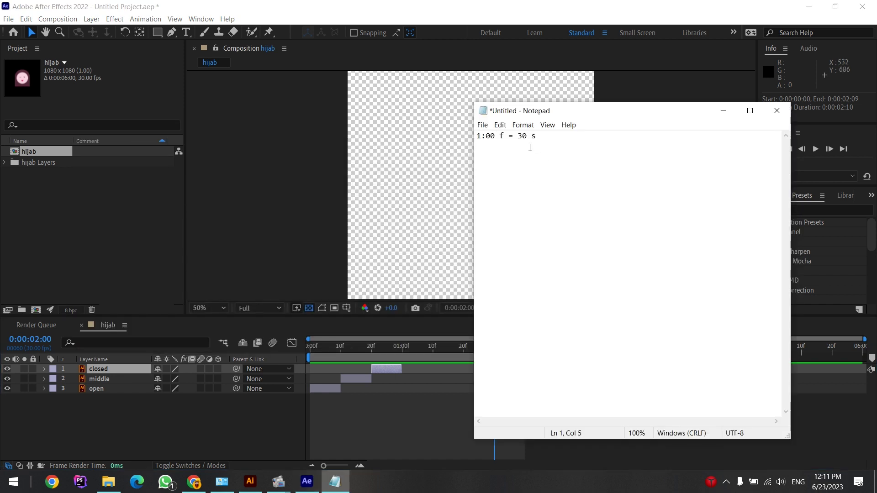
{"action": "key", "text": "alt+Tab"}
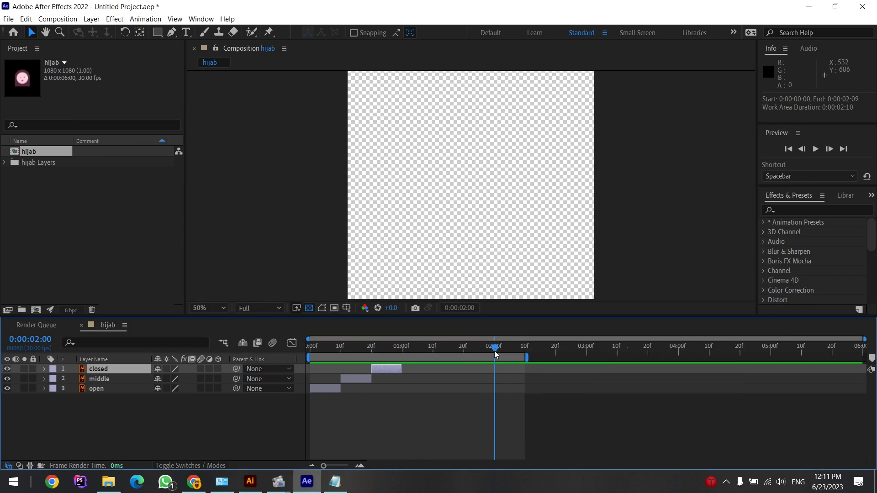
{"action": "key", "text": "Page_Down"}
{"action": "key", "text": "Page_Down"}
{"action": "key", "text": "Page_Down"}
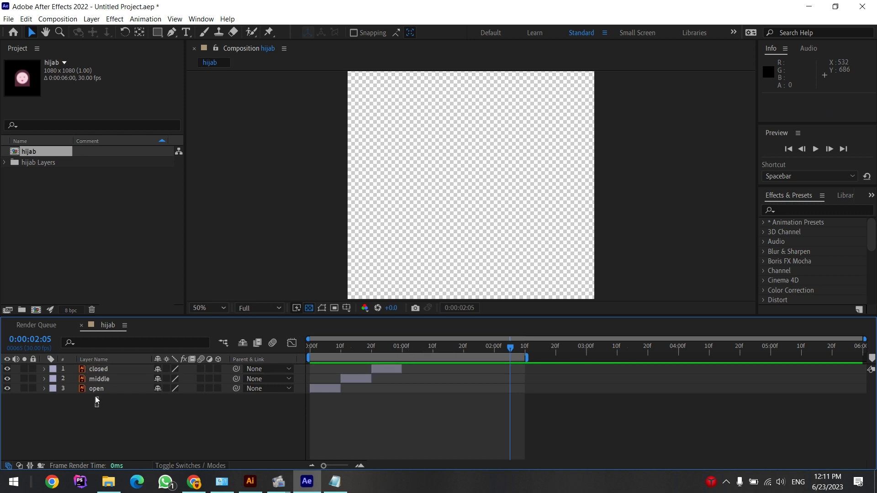
{"action": "left_click_drag", "start_coordinate": [98, 408], "coordinate": [98, 372]}
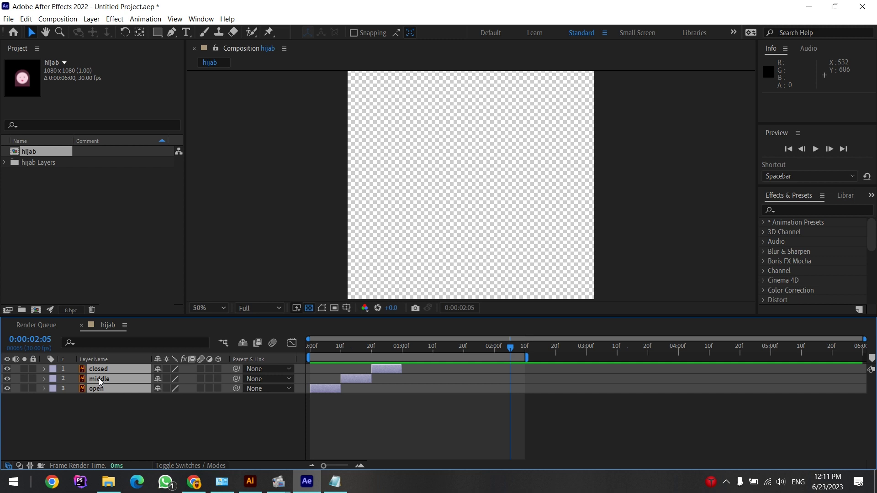
Copy and paste the three eye layers, then start the original closed layer at 0:00:01:00
{"action": "key", "text": "ctrl+c"}
{"action": "key", "text": "ctrl+v"}
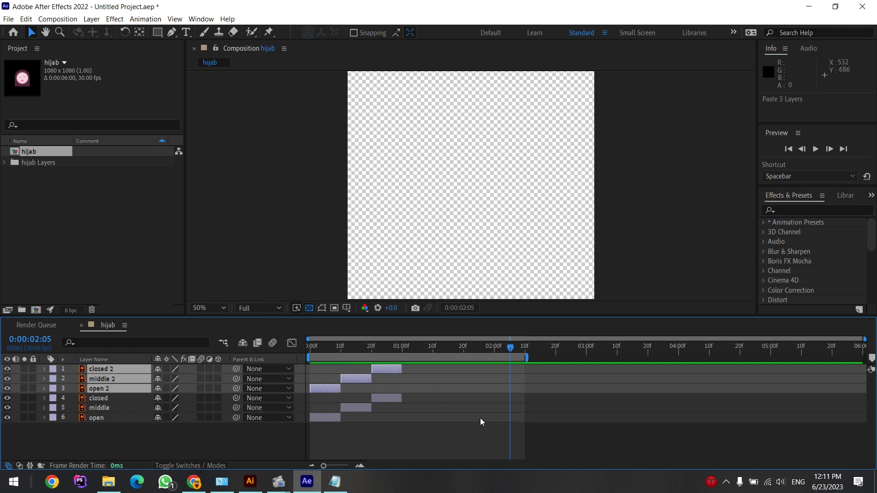
{"action": "left_click", "coordinate": [390, 348]}
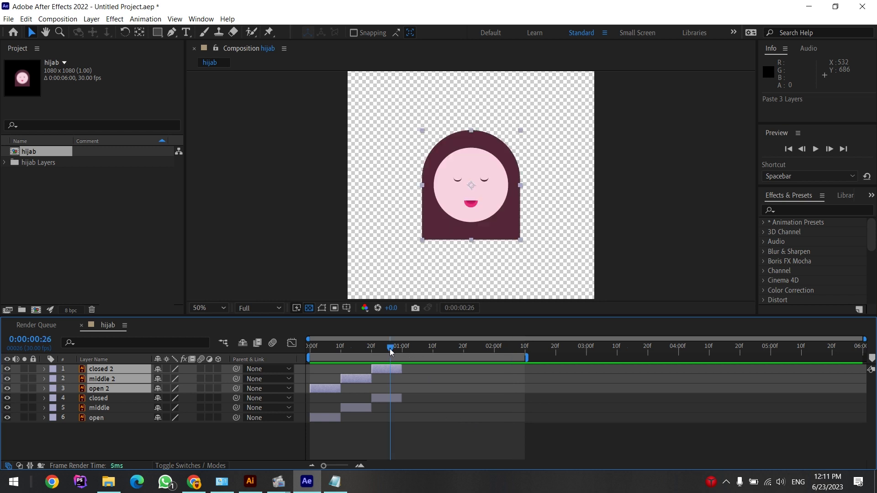
{"action": "left_click", "coordinate": [383, 398]}
{"action": "left_click", "coordinate": [421, 347]}
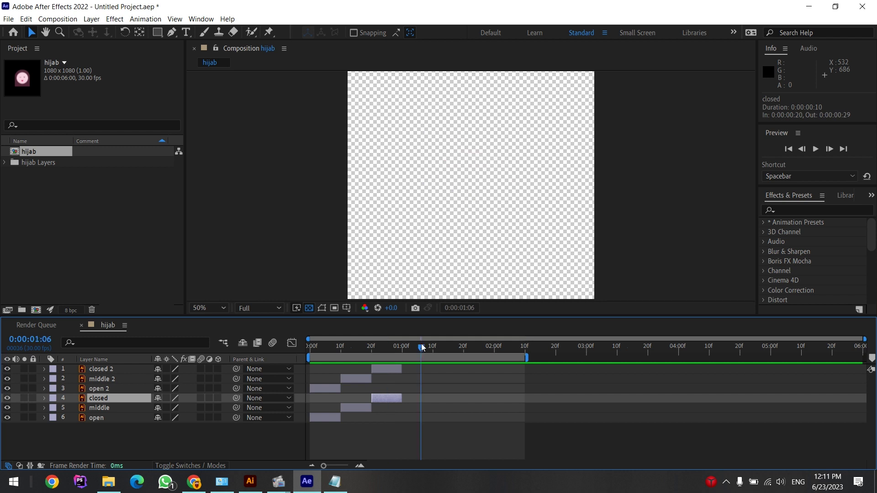
{"action": "left_click_drag", "start_coordinate": [382, 399], "coordinate": [416, 396]}
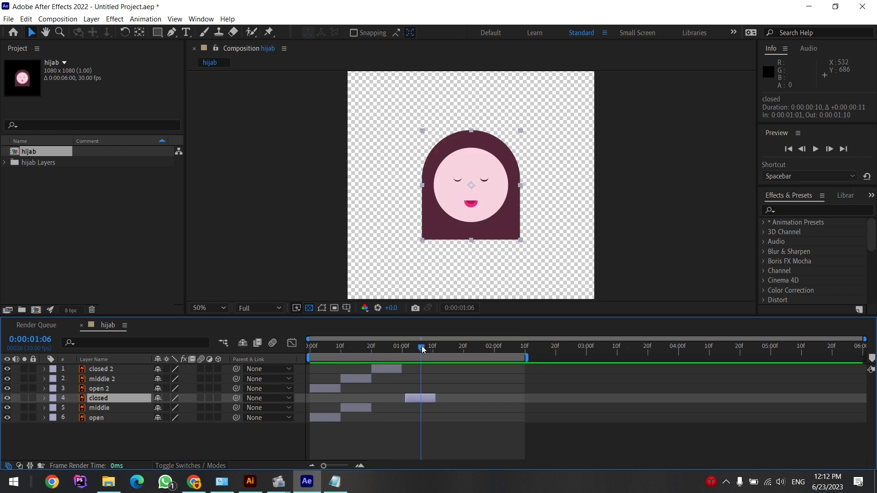
{"action": "left_click_drag", "start_coordinate": [422, 347], "coordinate": [406, 349]}
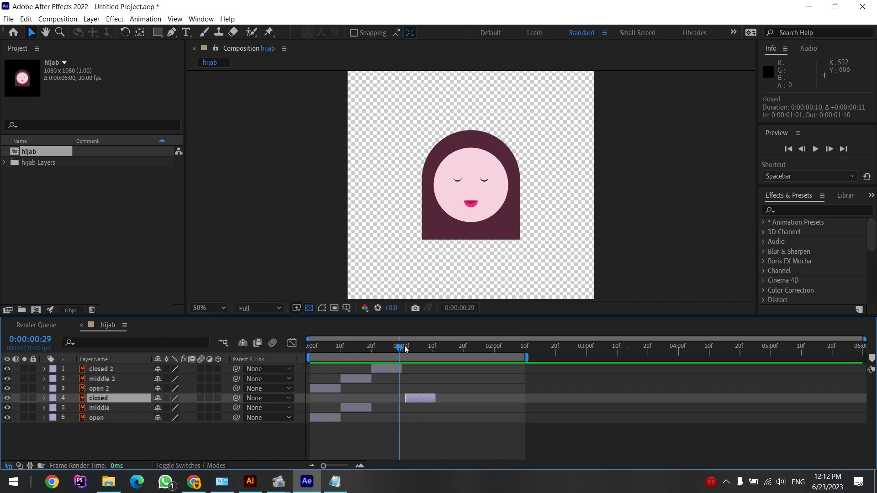
{"action": "left_click", "coordinate": [404, 350]}
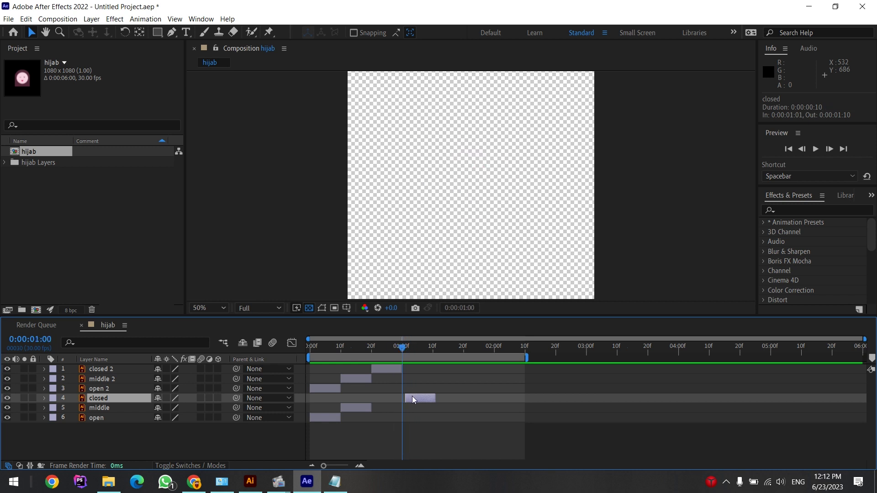
{"action": "left_click_drag", "start_coordinate": [412, 397], "coordinate": [411, 397]}
Place the original middle layer at 0:00:01:10 and the open layer at 0:00:01:20
{"action": "mouse_move", "coordinate": [396, 353]}
{"action": "left_mouse_down"}
{"action": "mouse_move", "coordinate": [388, 351]}
{"action": "mouse_move", "coordinate": [429, 366]}
{"action": "left_mouse_up"}
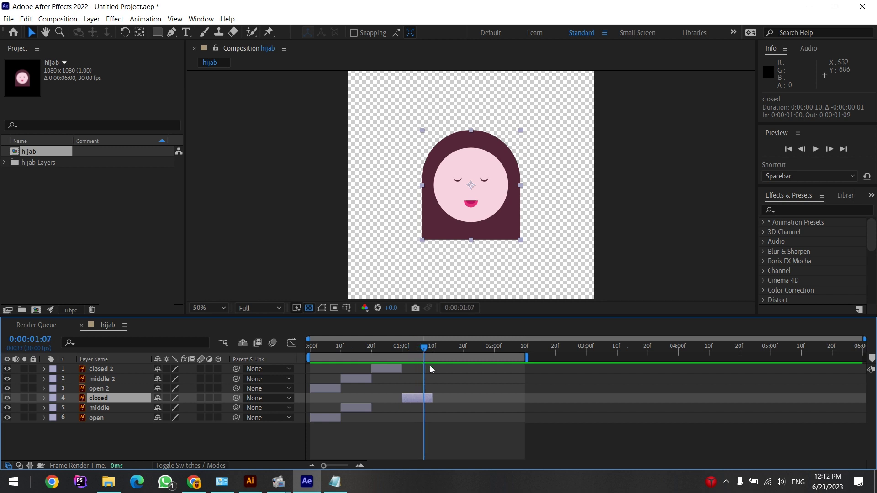
{"action": "left_click", "coordinate": [356, 408]}
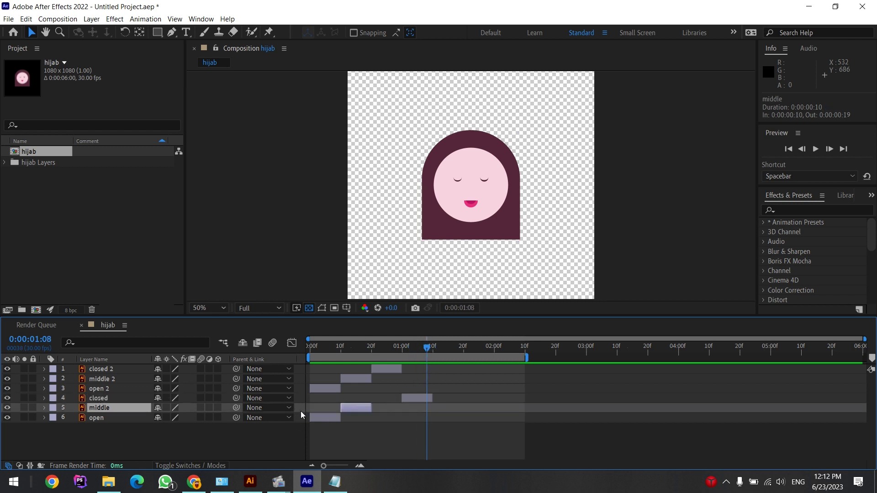
{"action": "left_click_drag", "start_coordinate": [356, 405], "coordinate": [448, 405]}
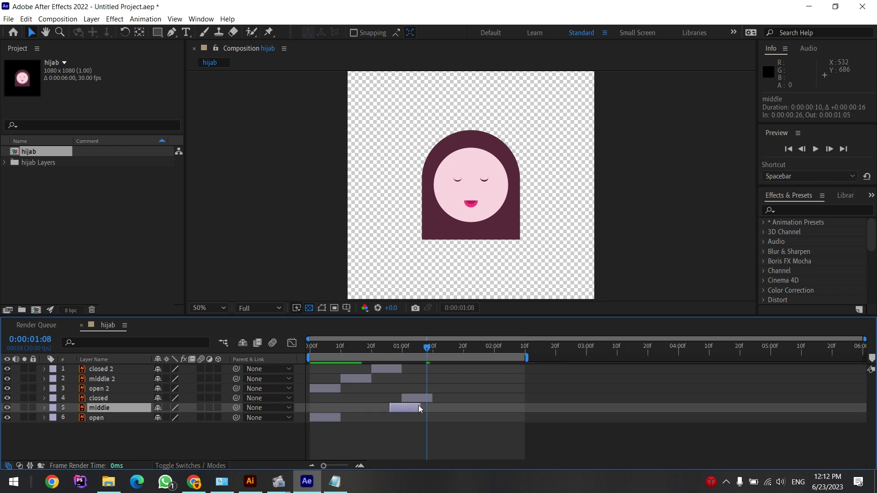
{"action": "left_click", "coordinate": [454, 346]}
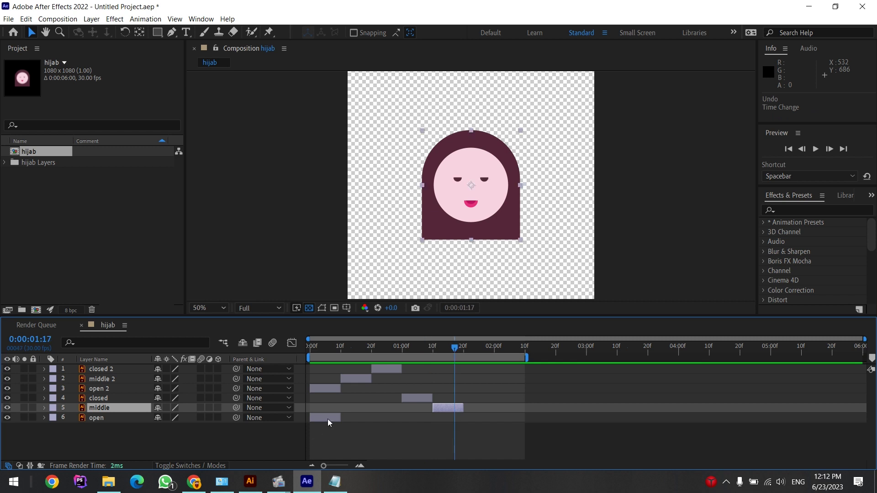
{"action": "left_click_drag", "start_coordinate": [328, 418], "coordinate": [484, 416]}
Check the open 2, middle 2 and middle layer timings and scrub through the first blink
{"action": "left_click", "coordinate": [315, 388]}
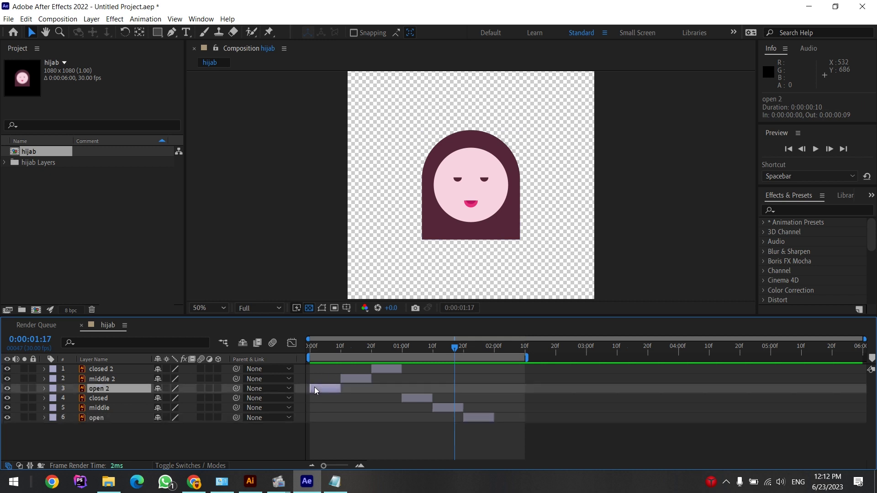
{"action": "left_click", "coordinate": [103, 379]}
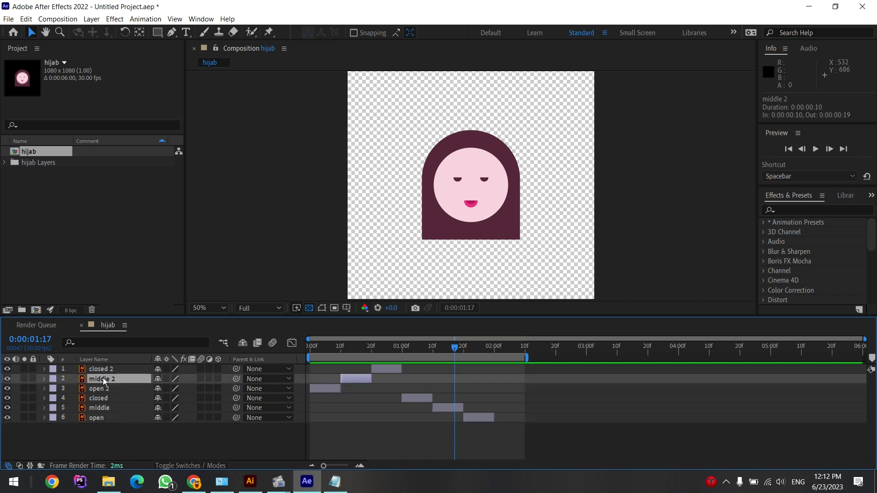
{"action": "left_click", "coordinate": [111, 407]}
{"action": "left_click", "coordinate": [305, 346]}
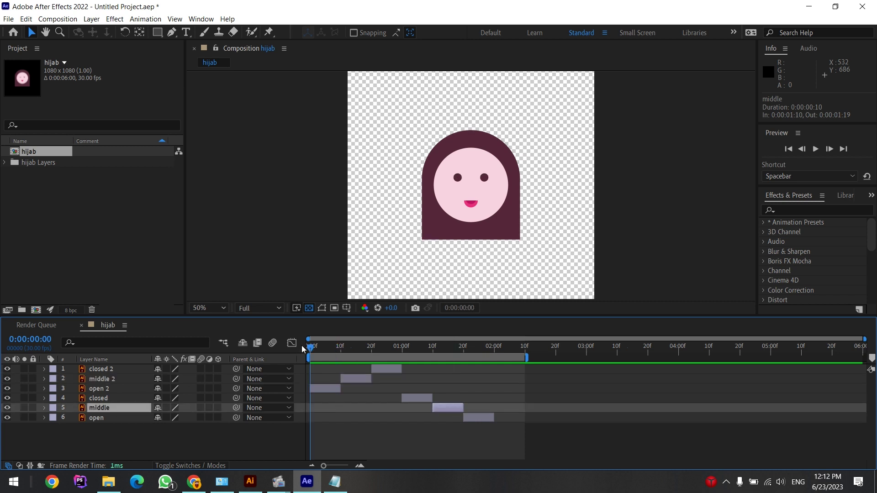
{"action": "mouse_move", "coordinate": [310, 348]}
{"action": "left_mouse_down"}
{"action": "mouse_move", "coordinate": [386, 376]}
{"action": "mouse_move", "coordinate": [473, 382]}
{"action": "left_mouse_up"}
Drag the final open layer's out-point so it holds 20 frames, until 0:00:02:09
{"action": "left_click", "coordinate": [478, 419]}
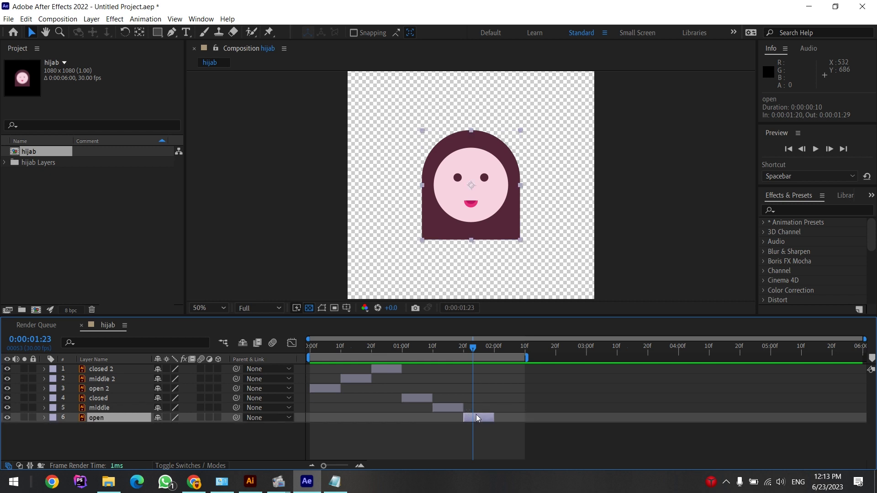
{"action": "left_click_drag", "start_coordinate": [493, 417], "coordinate": [527, 421]}
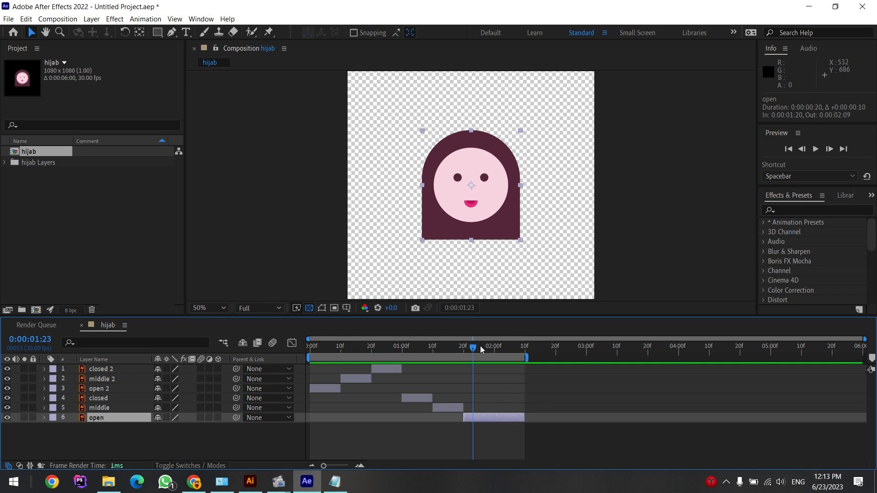
{"action": "left_click_drag", "start_coordinate": [481, 346], "coordinate": [466, 353]}
Preview the 70-frame double blink at real-time 30 fps, then stop playback
{"action": "key", "text": "Page_Down"}
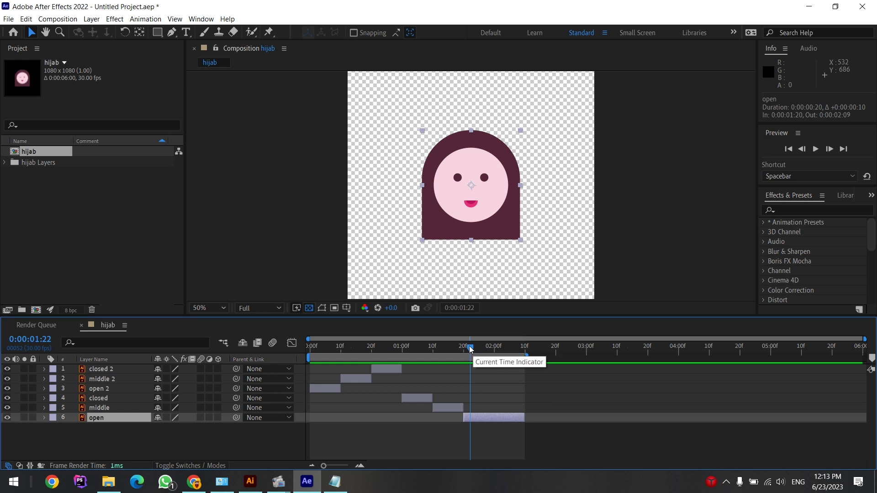
{"action": "key", "text": "space"}
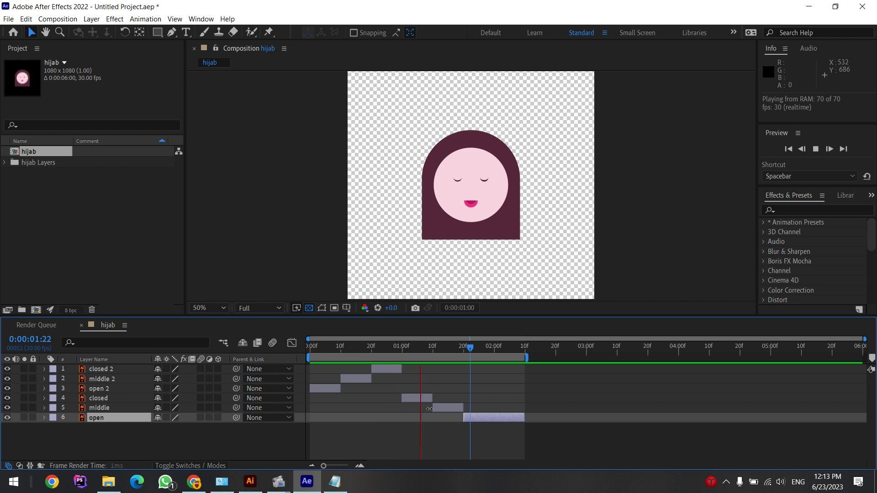
{"action": "key", "text": "space"}
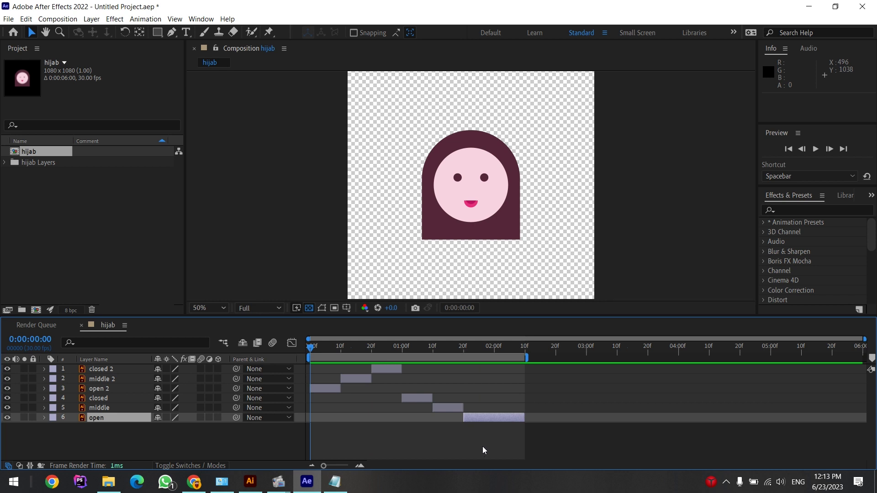
Save the project as 'first animation scene - hijab.aep' in its matching folder
{"action": "left_click", "coordinate": [8, 19]}
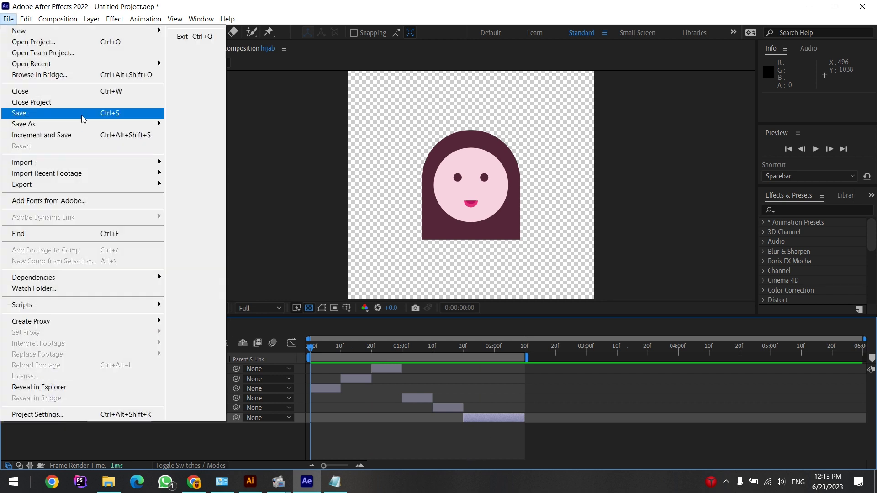
{"action": "left_click", "coordinate": [83, 119]}
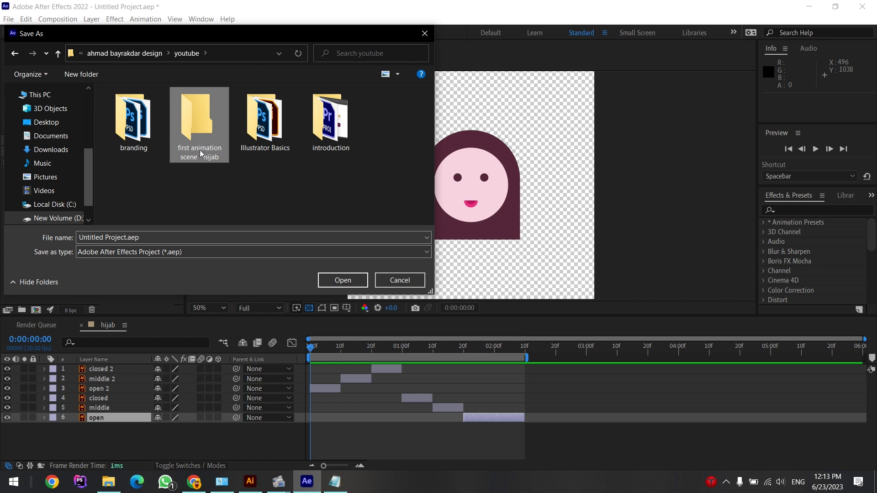
{"action": "left_click", "coordinate": [199, 150]}
{"action": "double_click", "coordinate": [197, 119]}
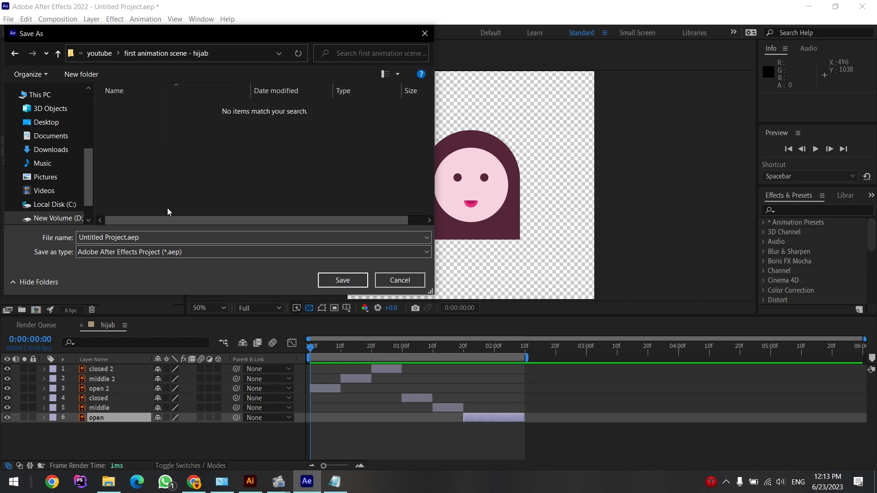
{"action": "left_click", "coordinate": [127, 237]}
{"action": "key", "text": "ctrl+a"}
{"action": "key", "text": "ctrl+v"}
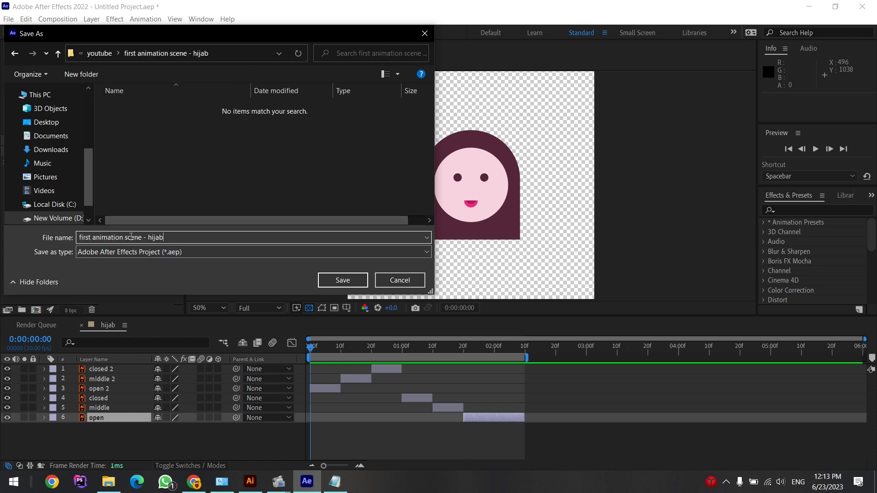
{"action": "left_click", "coordinate": [330, 279]}
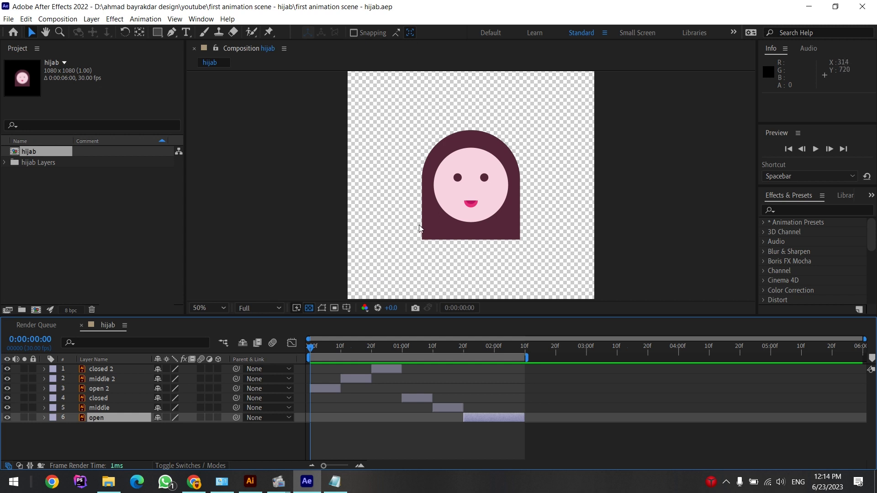
Add the hijab composition to the Render Queue through File > Export, outputting hijab.mov
{"action": "left_click", "coordinate": [10, 20]}
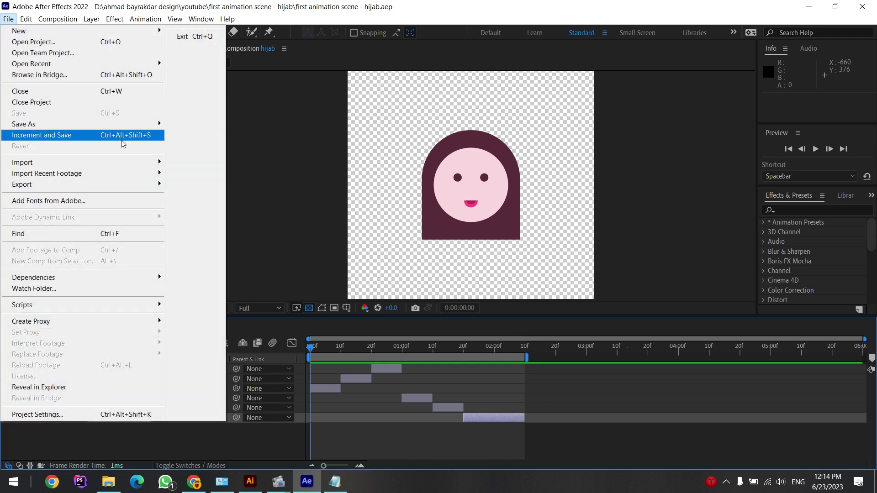
{"action": "mouse_move", "coordinate": [130, 183]}
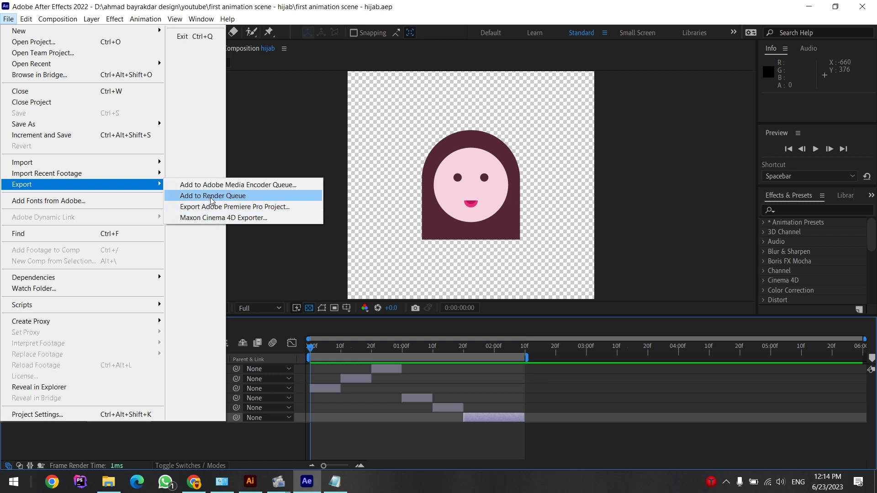
{"action": "left_click", "coordinate": [212, 200]}
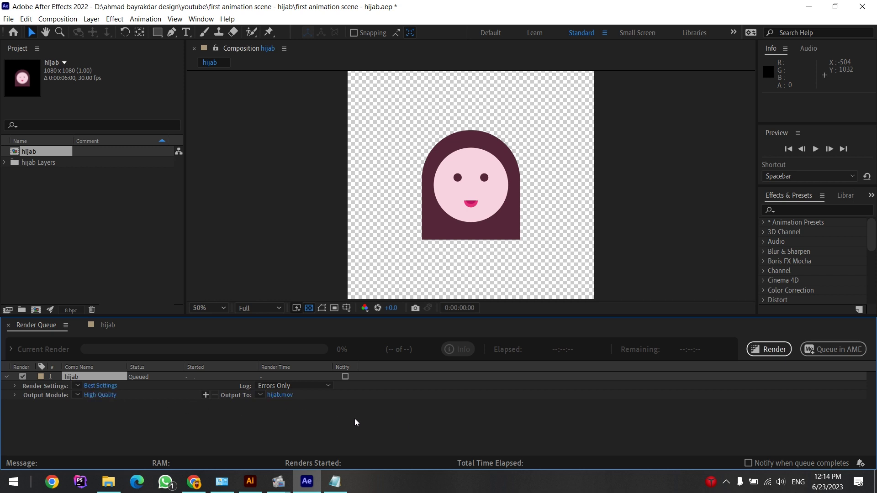
Switch the hijab render's output module to Custom: QuickTime with the Animation codec
{"action": "left_click", "coordinate": [109, 394]}
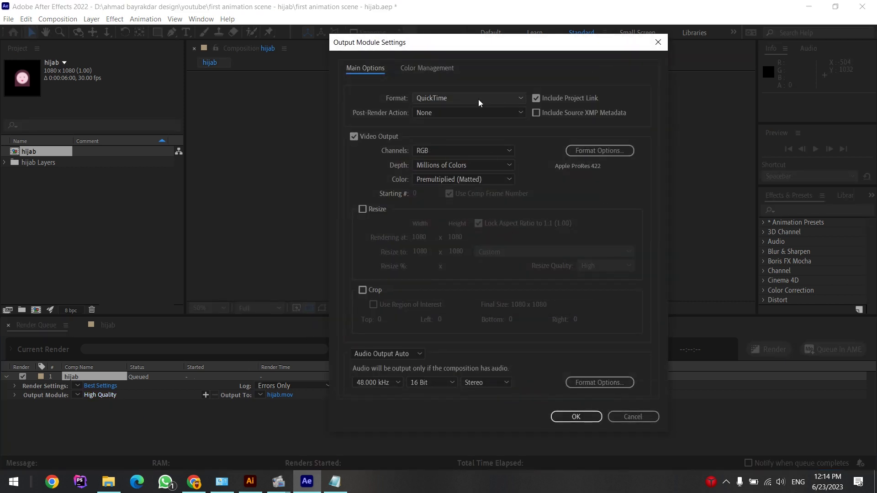
{"action": "left_click", "coordinate": [425, 97]}
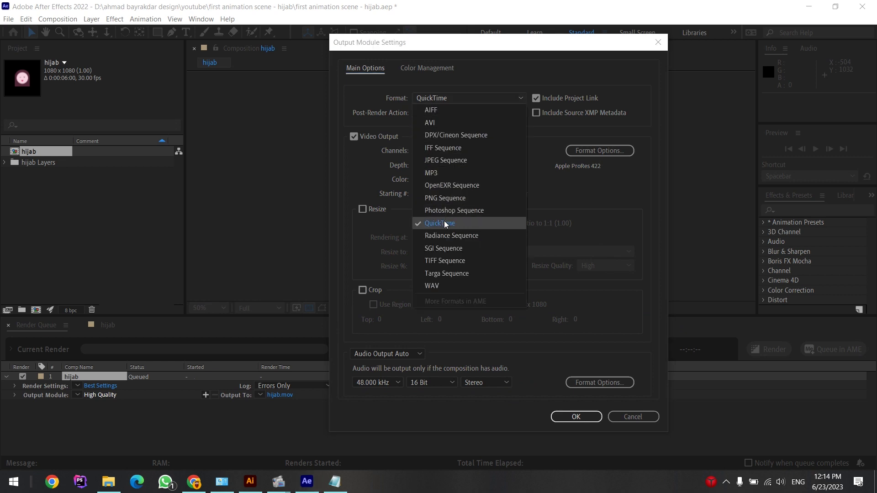
{"action": "left_click", "coordinate": [445, 124]}
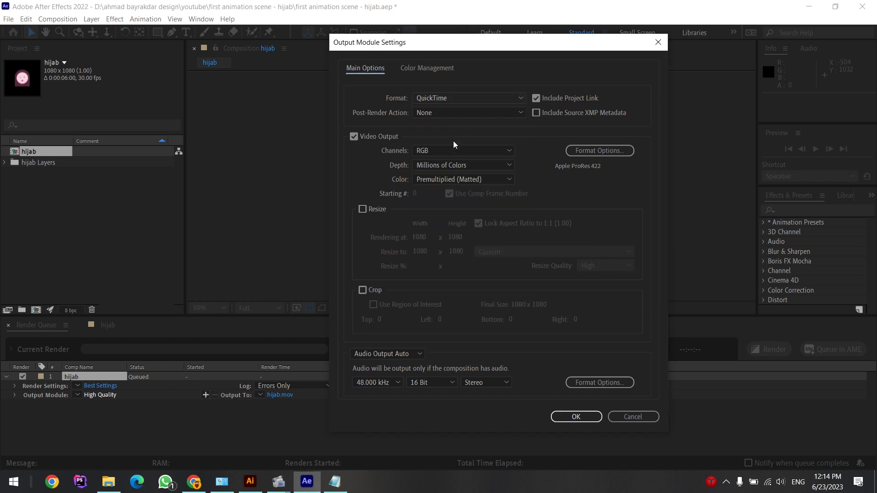
{"action": "left_click", "coordinate": [463, 97]}
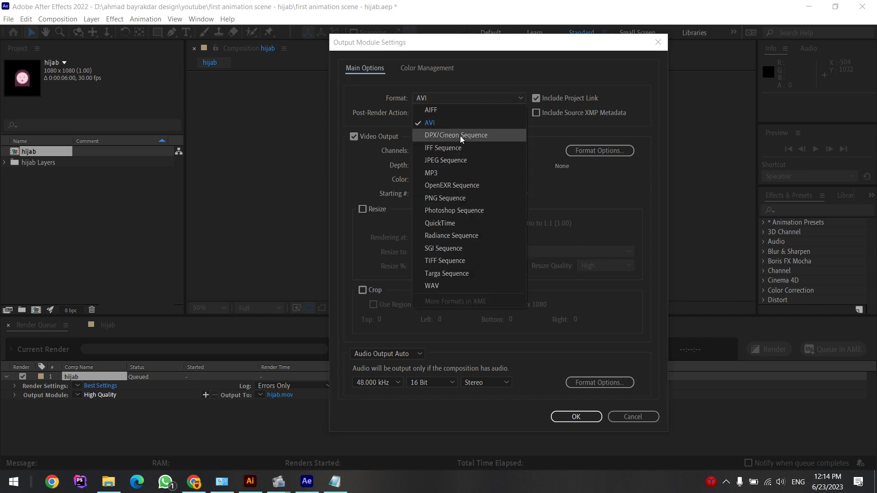
{"action": "left_click", "coordinate": [459, 221]}
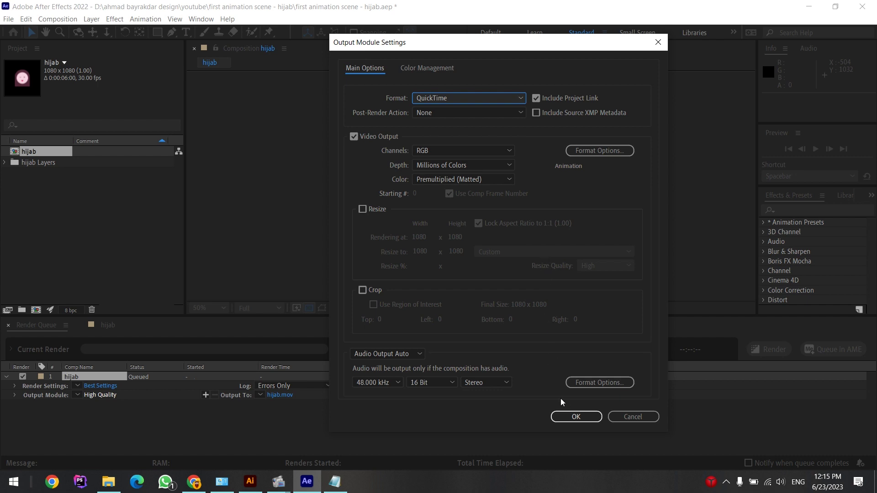
{"action": "left_click", "coordinate": [569, 417]}
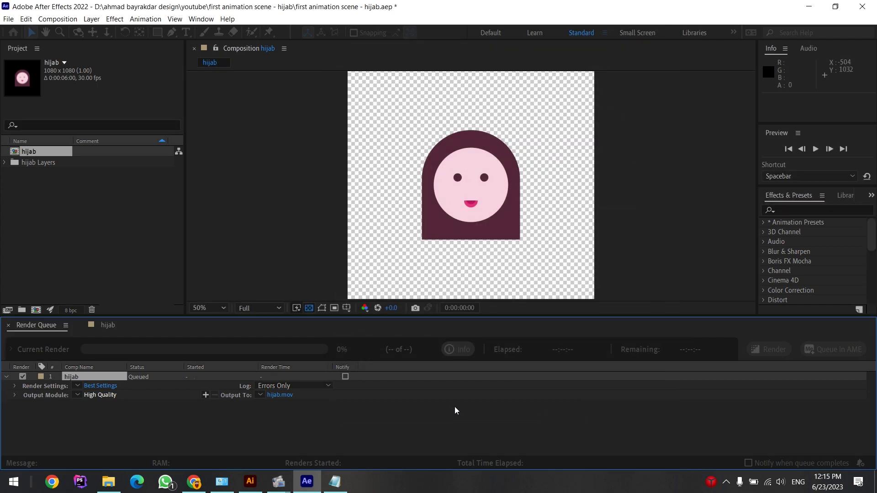
Save the render output hijab.mov inside the first animation scene - hijab folder
{"action": "left_click", "coordinate": [284, 397]}
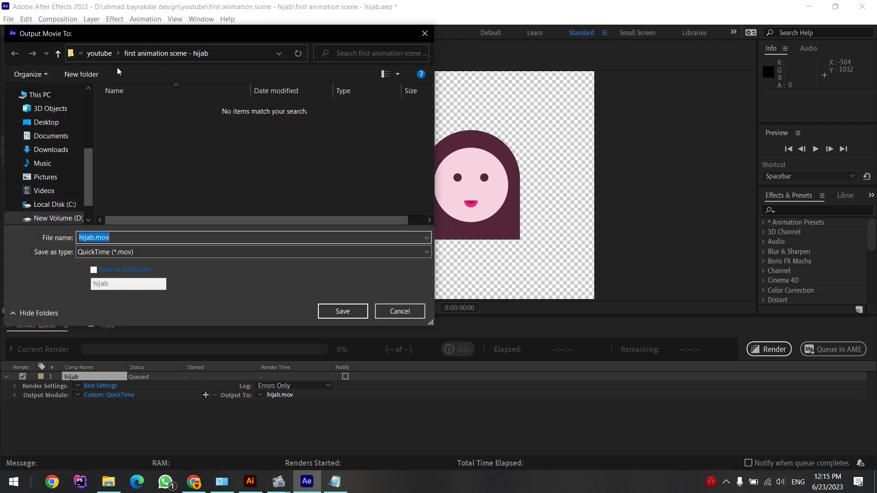
{"action": "left_click", "coordinate": [96, 54]}
{"action": "left_click", "coordinate": [186, 121]}
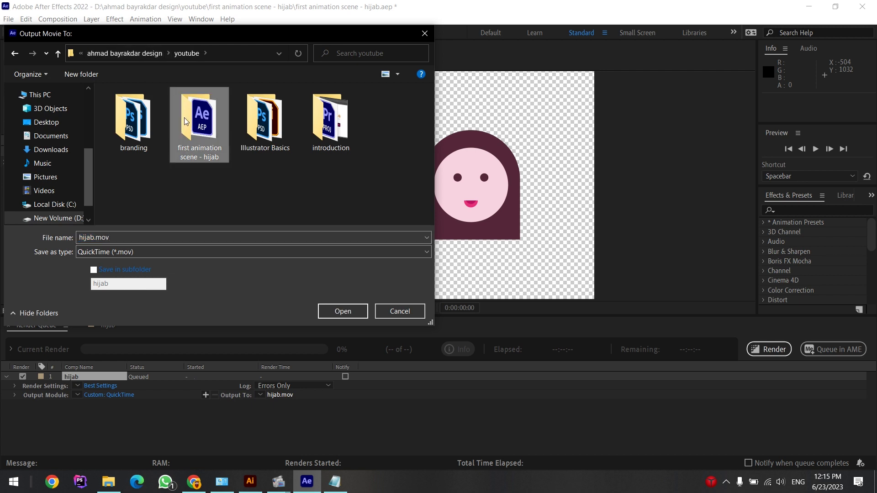
{"action": "double_click", "coordinate": [186, 121]}
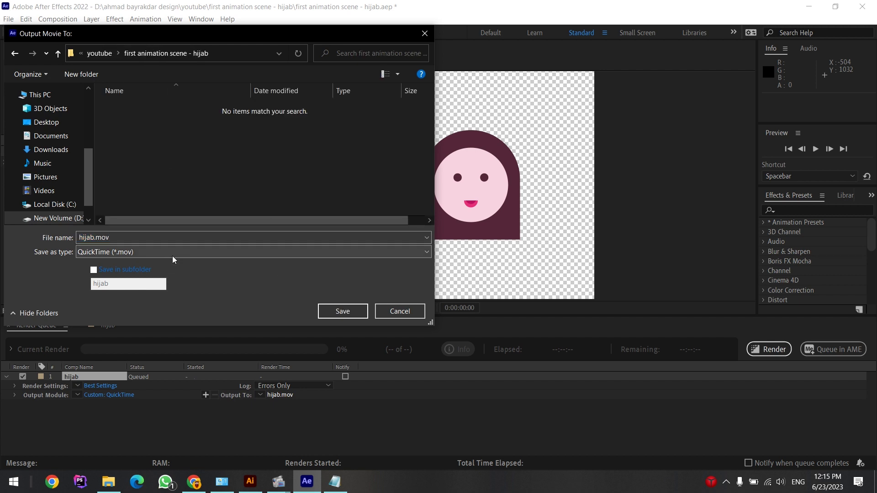
{"action": "left_click", "coordinate": [338, 311]}
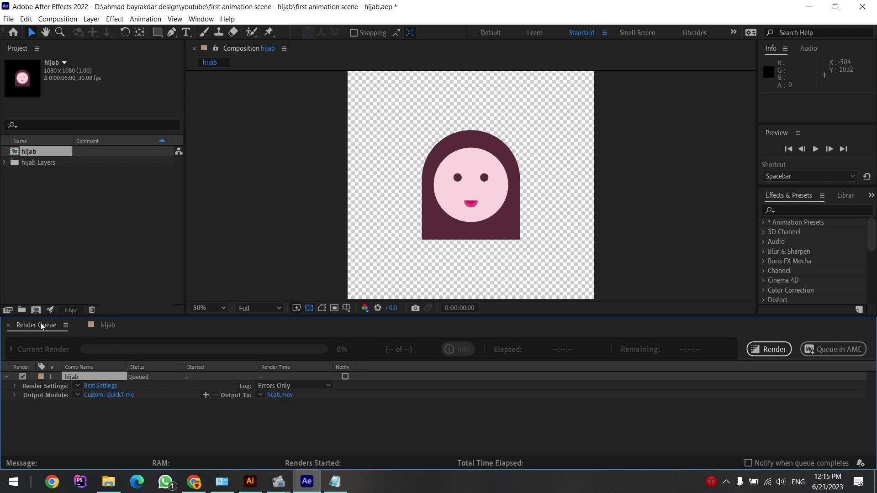
Close the Render Queue panel, returning to the hijab timeline with no layer selected
{"action": "left_click", "coordinate": [105, 327]}
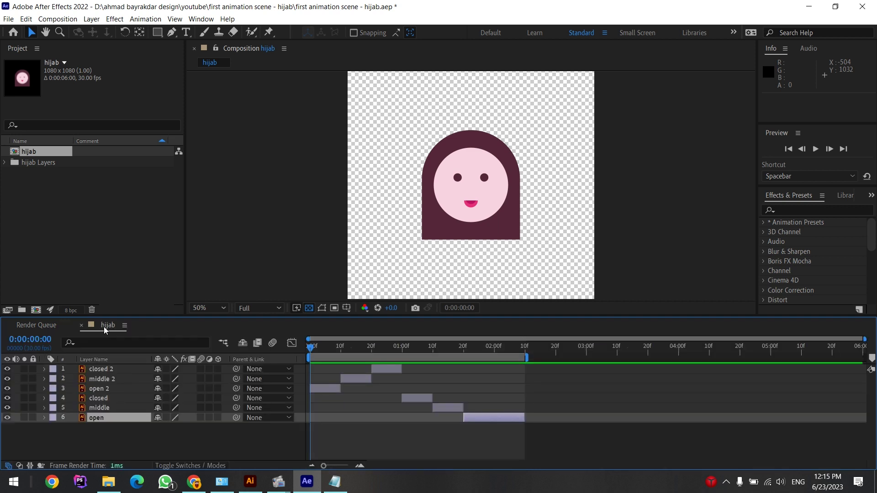
{"action": "left_click", "coordinate": [39, 325]}
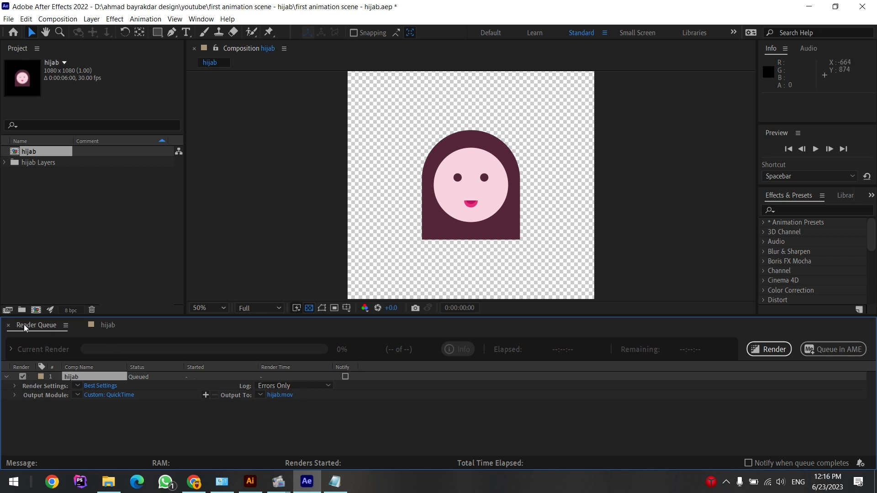
{"action": "left_click", "coordinate": [8, 326]}
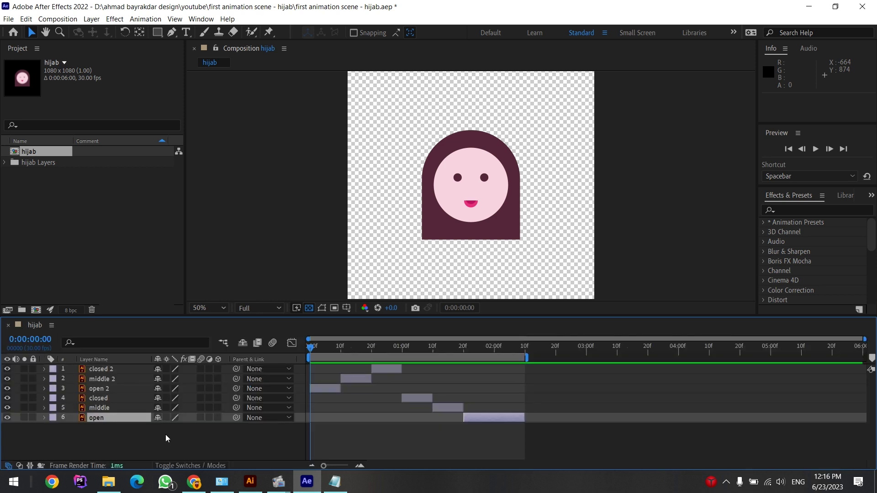
{"action": "left_click", "coordinate": [136, 448]}
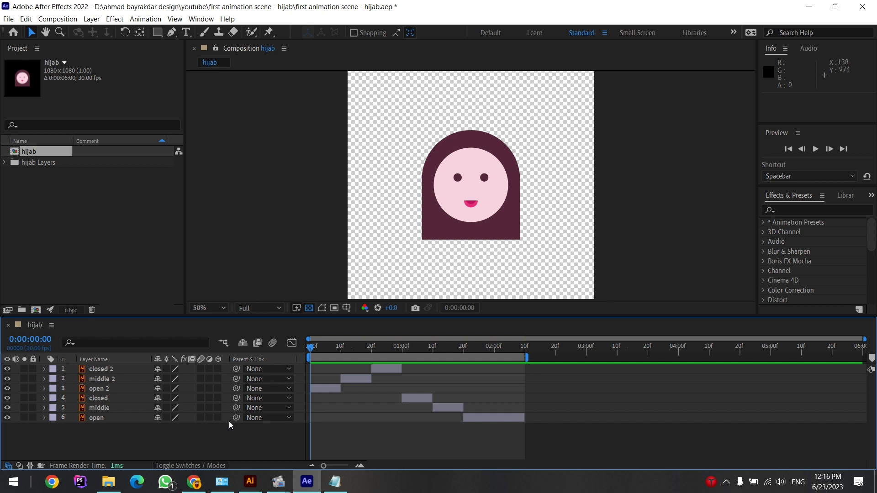
Create White Solid 1, a 1080×1080 white solid layer in the hijab composition
{"action": "right_click", "coordinate": [186, 443]}
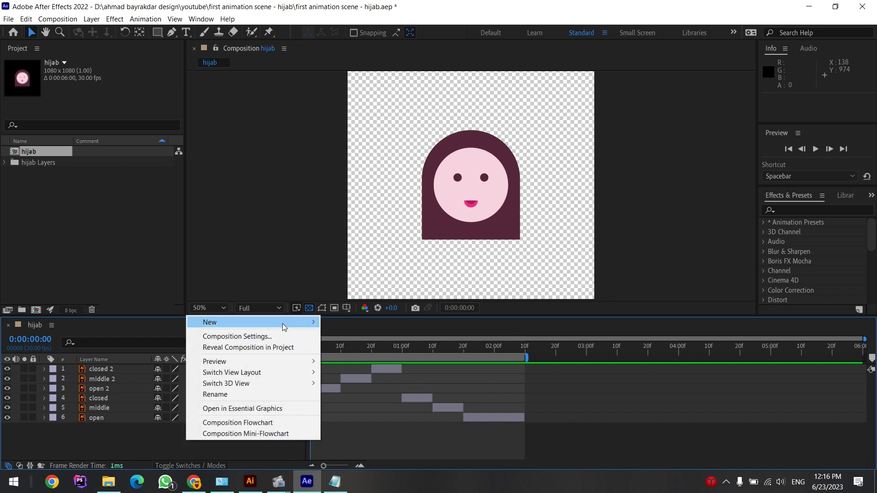
{"action": "mouse_move", "coordinate": [284, 327]}
{"action": "left_click", "coordinate": [358, 349]}
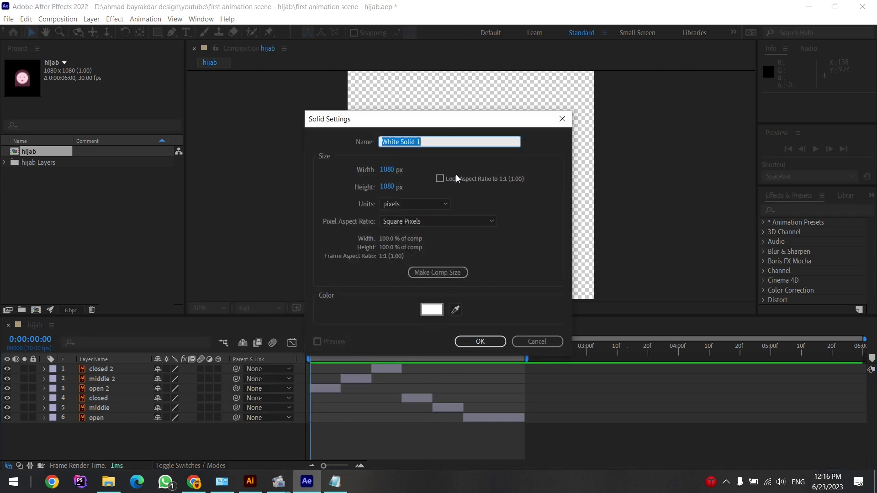
{"action": "left_click", "coordinate": [435, 309]}
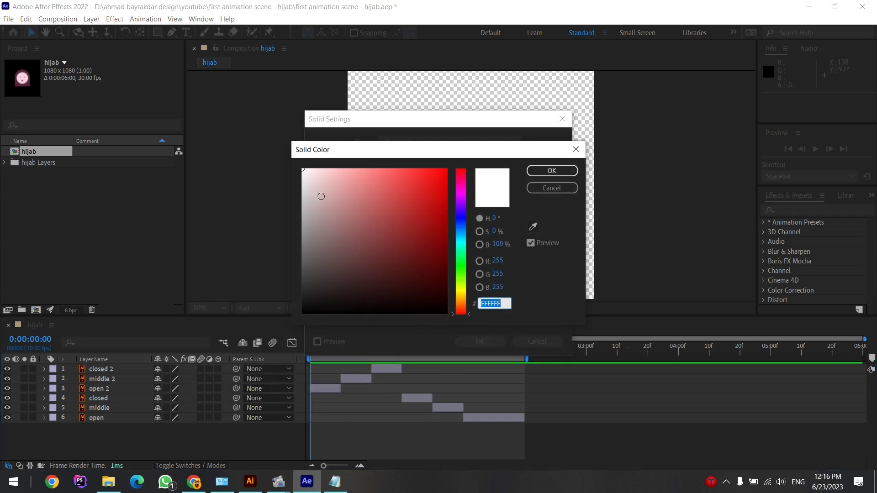
{"action": "left_click", "coordinate": [559, 170]}
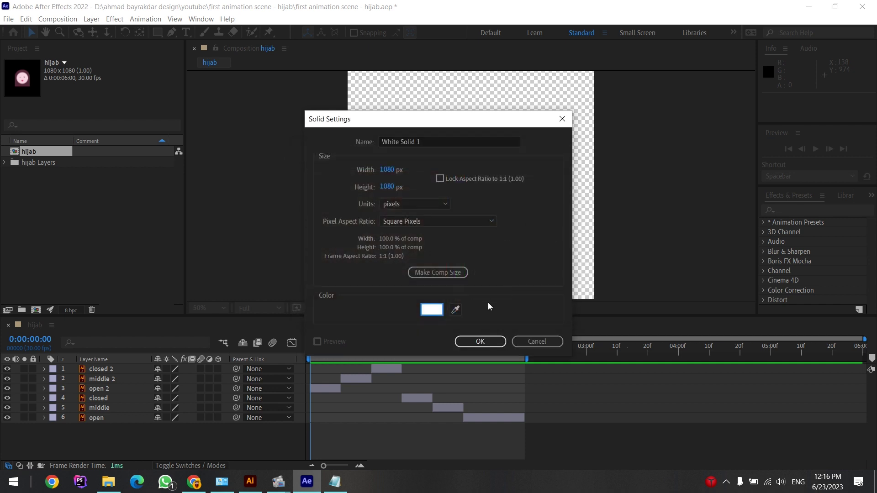
{"action": "left_click", "coordinate": [479, 341]}
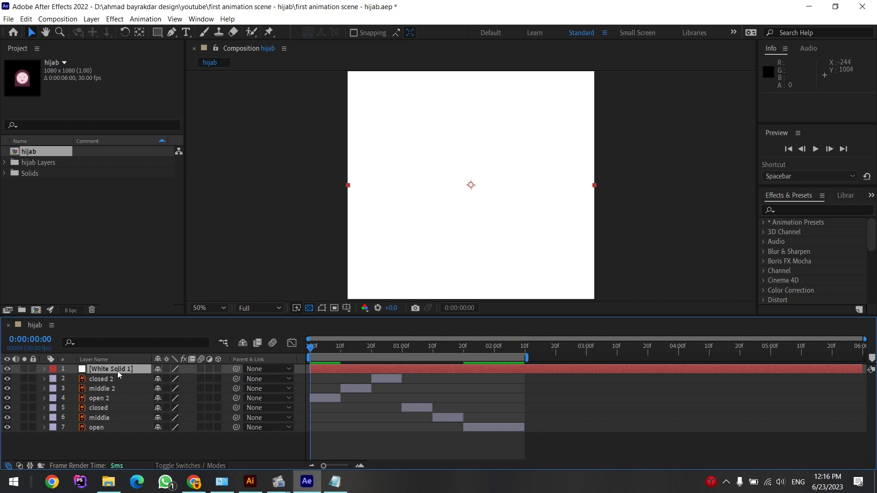
Move White Solid 1 below the eye layers, trim it to about 0:00:02:09, and preview
{"action": "left_click_drag", "start_coordinate": [117, 371], "coordinate": [116, 438]}
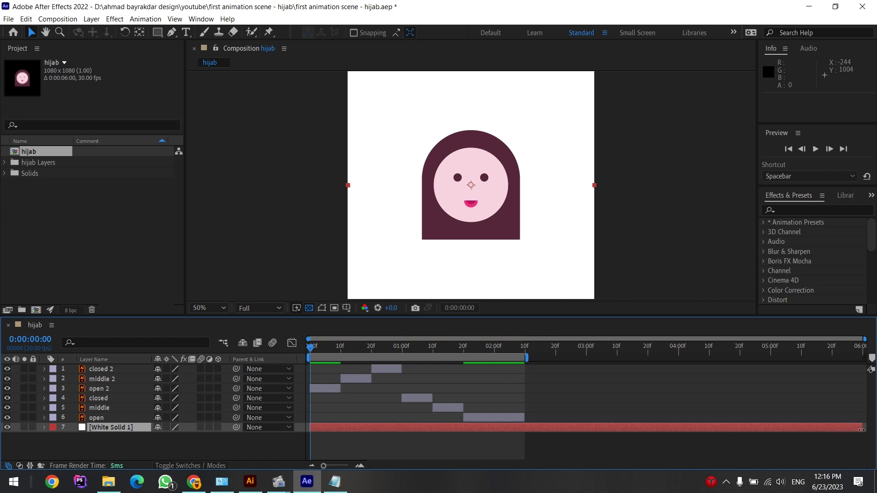
{"action": "left_click_drag", "start_coordinate": [861, 430], "coordinate": [524, 437]}
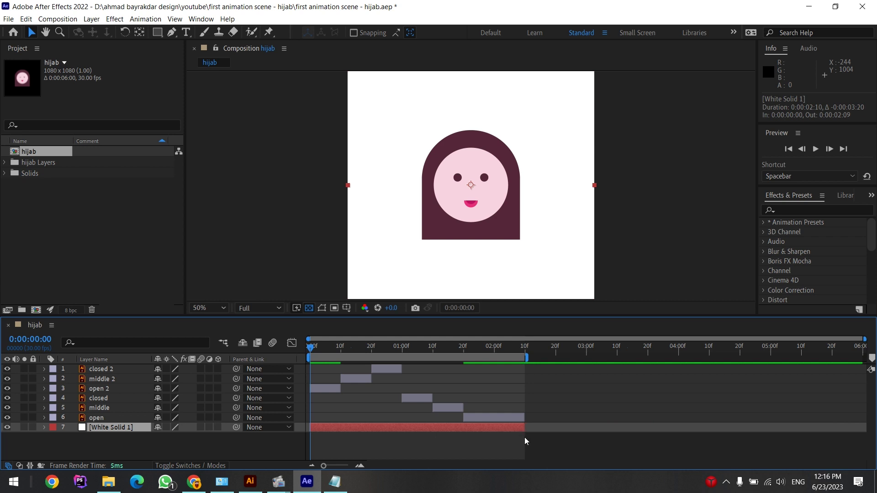
{"action": "key", "text": "space"}
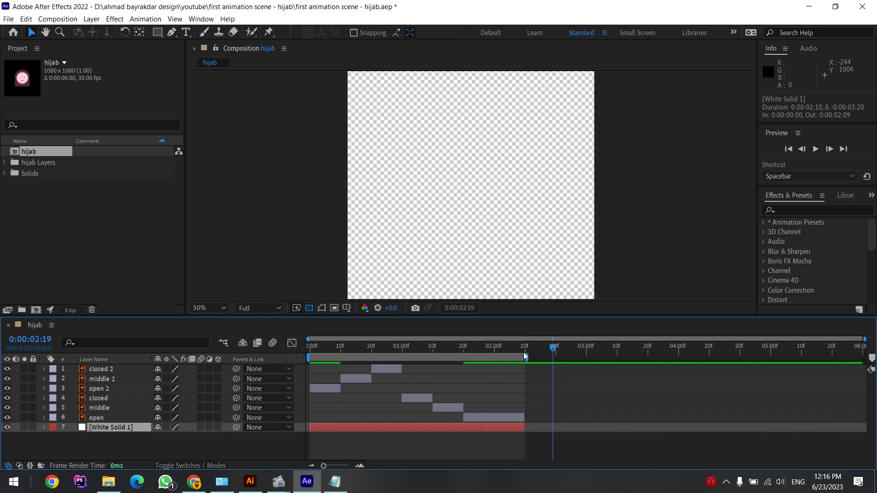
{"action": "left_click_drag", "start_coordinate": [486, 351], "coordinate": [307, 355]}
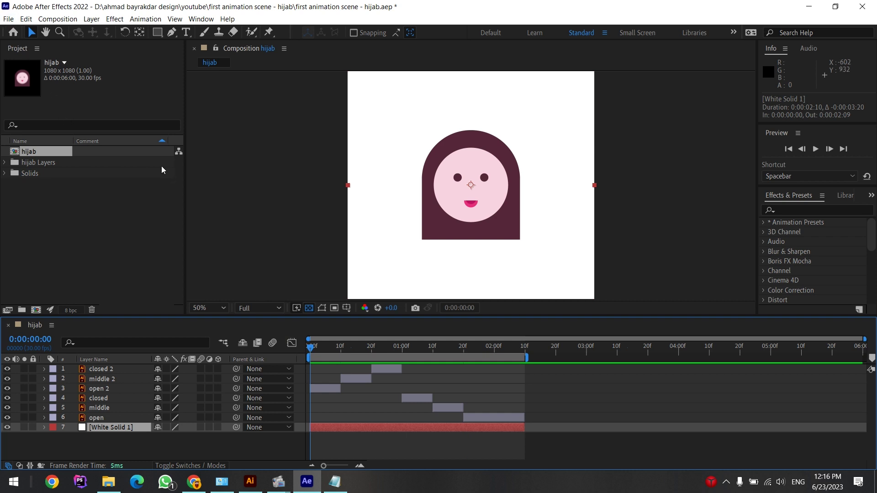
Save the project, then add hijab to the render queue as hijab_1.mov
{"action": "left_click", "coordinate": [8, 20]}
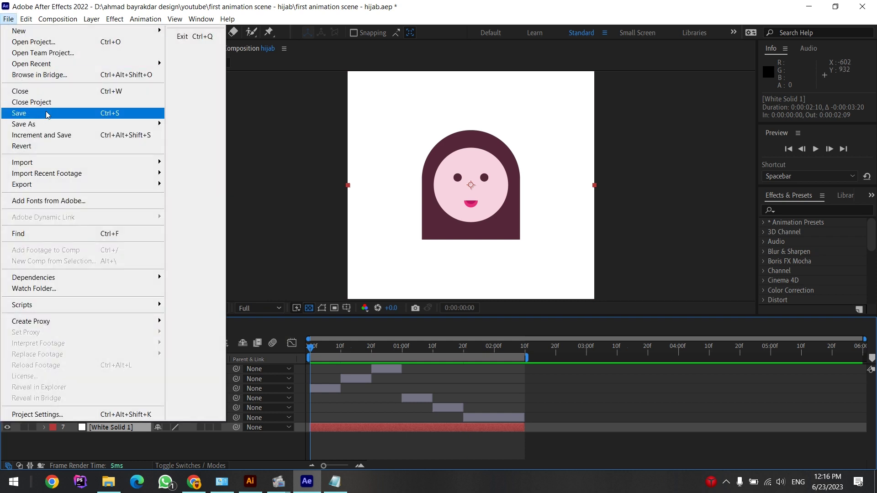
{"action": "left_click", "coordinate": [44, 113]}
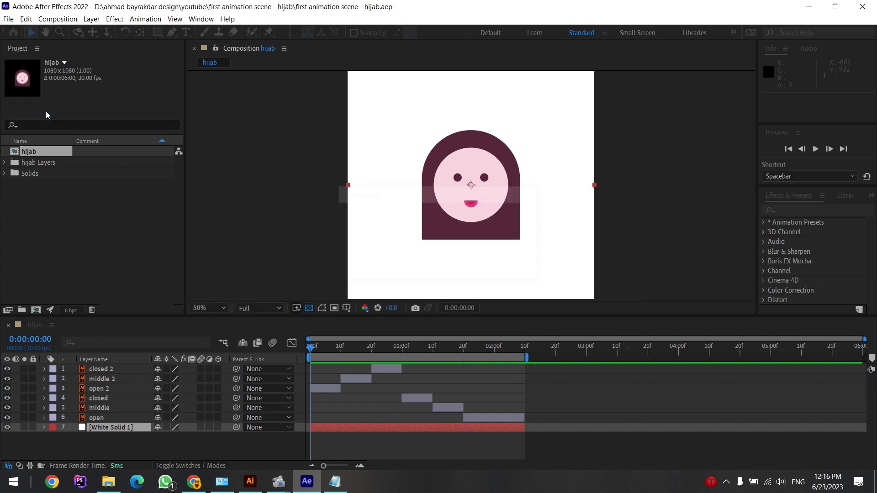
{"action": "left_click", "coordinate": [10, 19]}
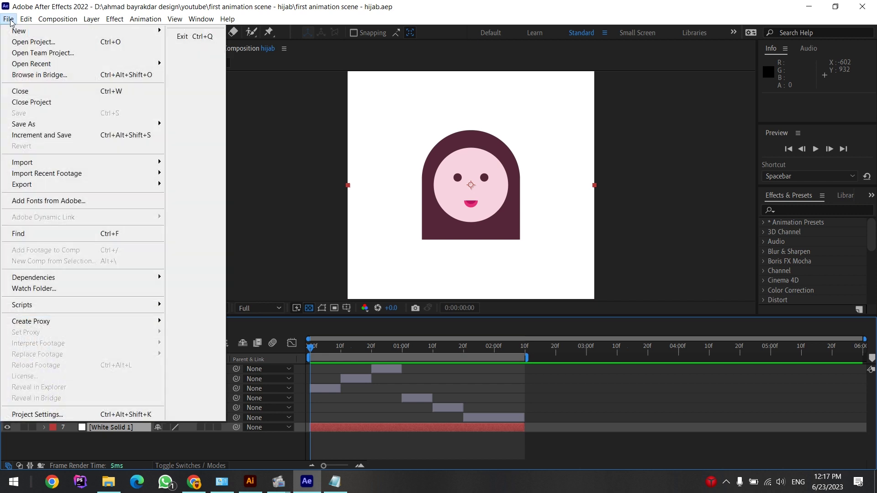
{"action": "mouse_move", "coordinate": [115, 184]}
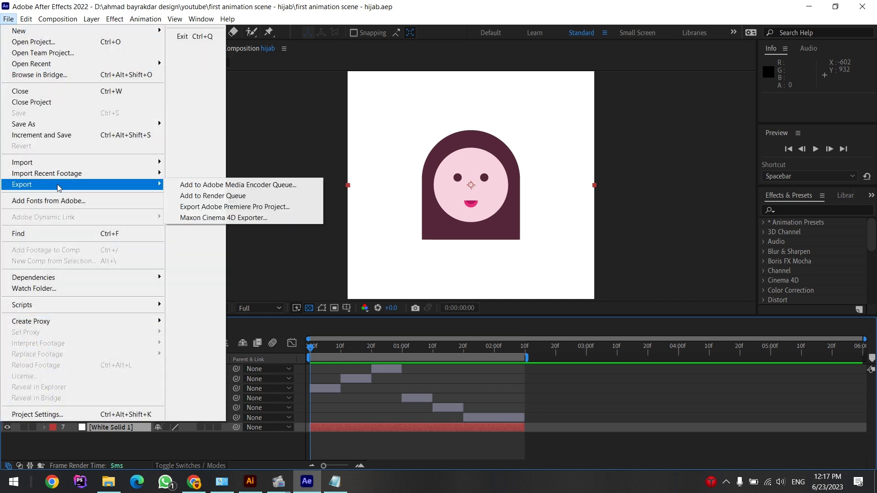
{"action": "left_click", "coordinate": [216, 200]}
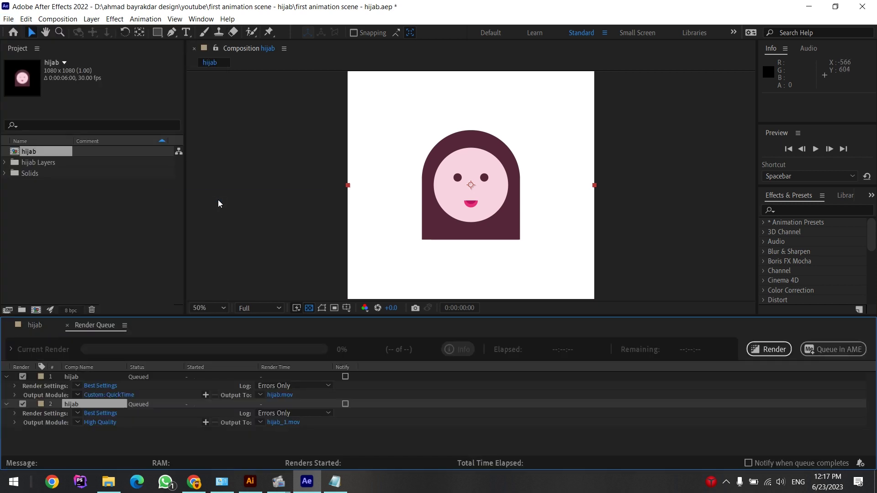
Delete the first render item and keep QuickTime as the remaining item's output format
{"action": "left_click", "coordinate": [62, 377]}
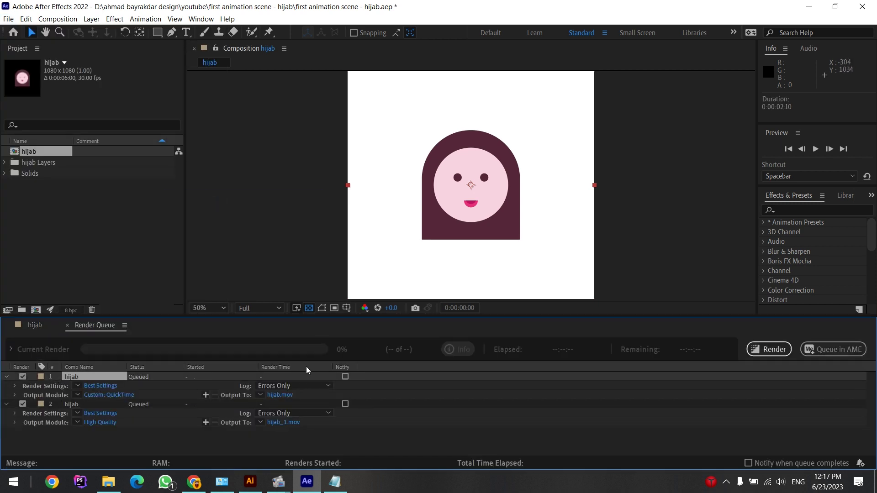
{"action": "key", "text": "Delete"}
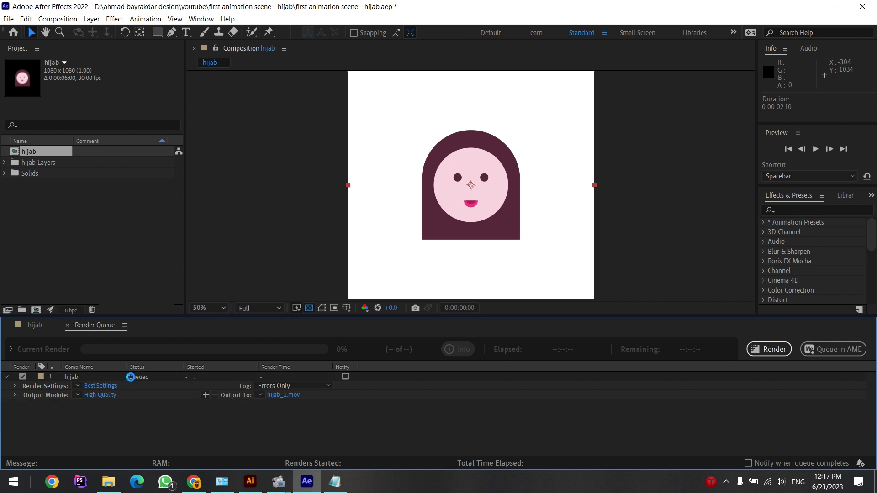
{"action": "left_click", "coordinate": [100, 395]}
{"action": "left_click", "coordinate": [465, 98]}
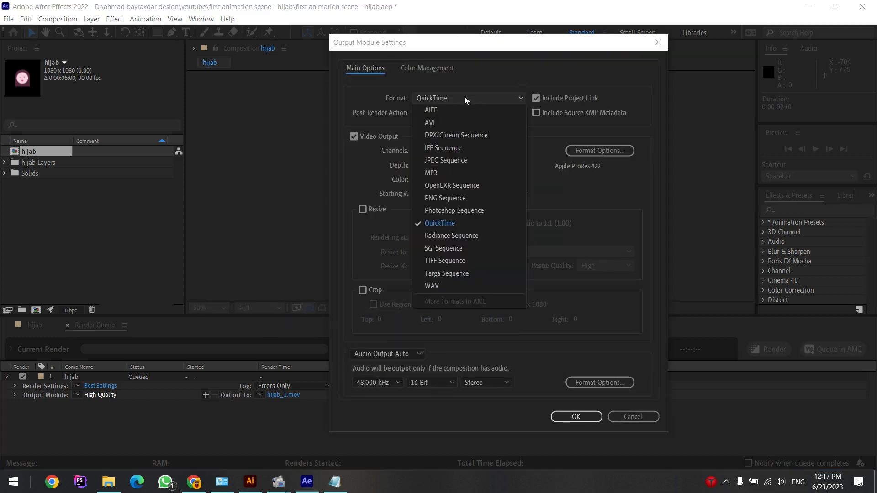
{"action": "left_click", "coordinate": [450, 224]}
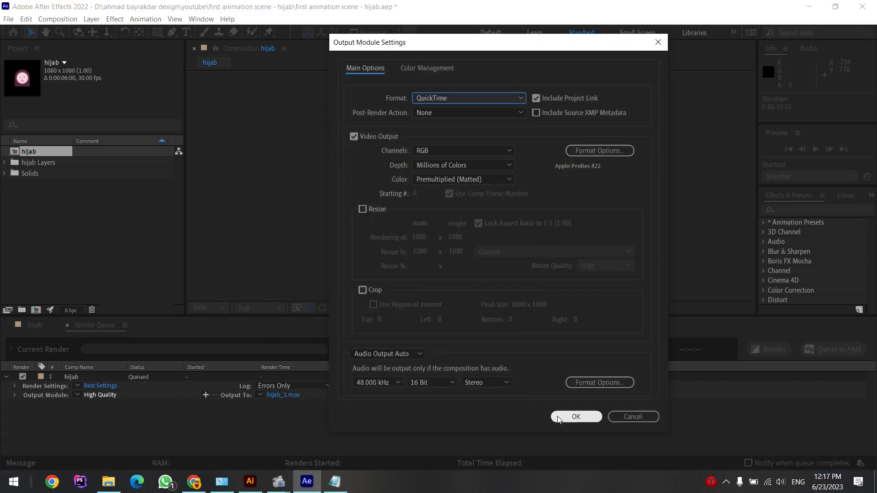
{"action": "left_click", "coordinate": [575, 415]}
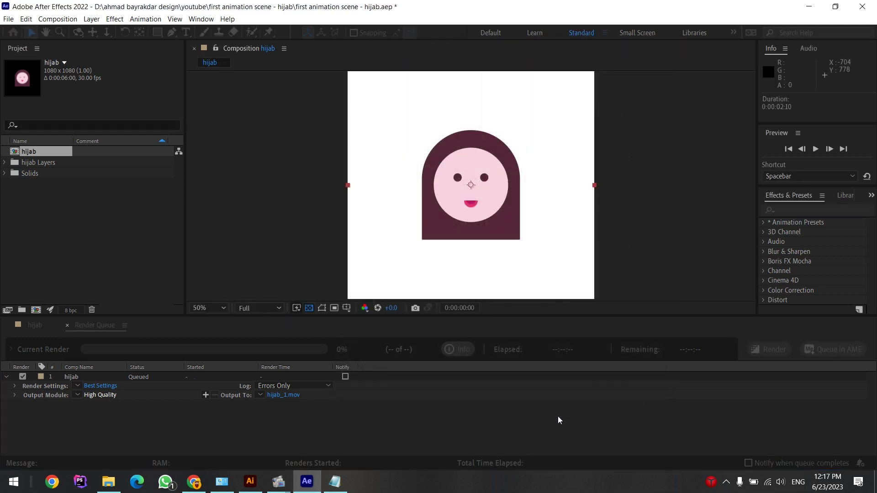
Point the output to the first animation scene - hijab folder, naming it hijab.mov
{"action": "left_click", "coordinate": [296, 395]}
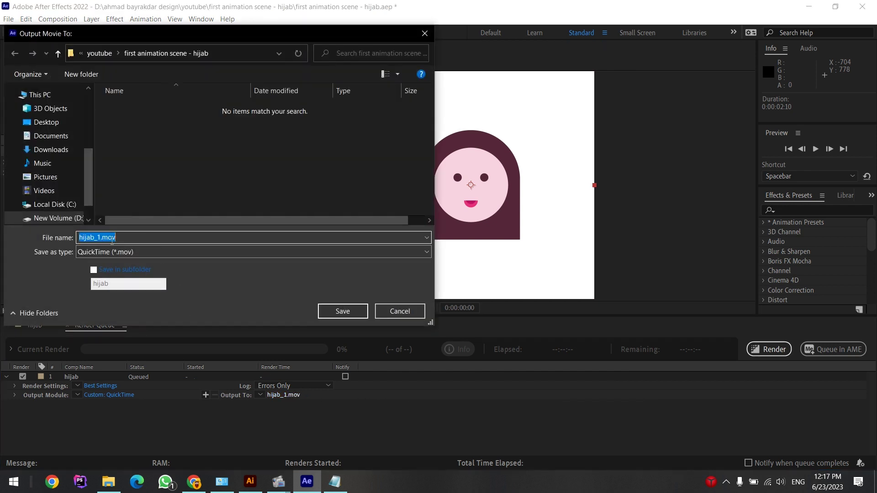
{"action": "left_click", "coordinate": [100, 53]}
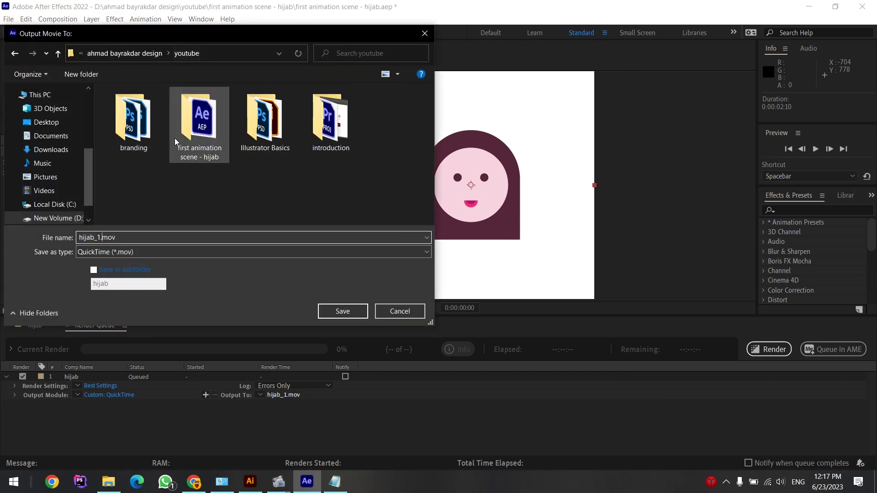
{"action": "left_click", "coordinate": [195, 137]}
{"action": "double_click", "coordinate": [195, 136]}
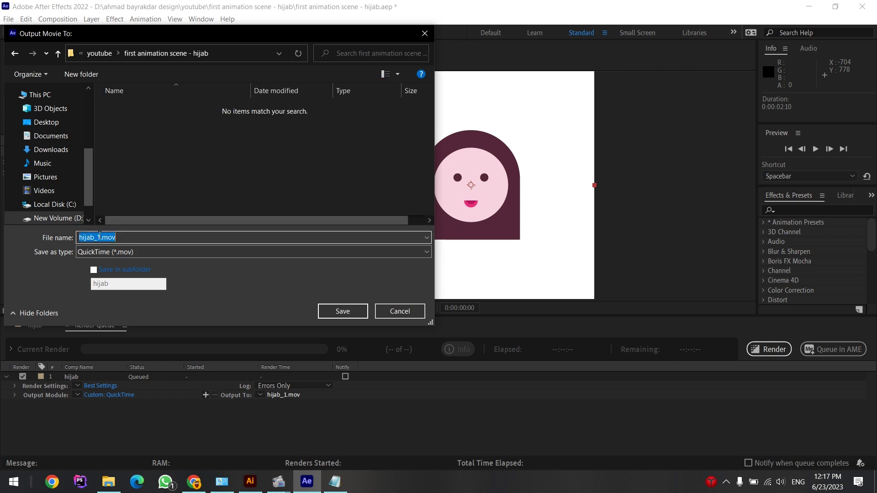
{"action": "left_click", "coordinate": [146, 281]}
{"action": "key", "text": "BackSpace"}
{"action": "key", "text": "BackSpace"}
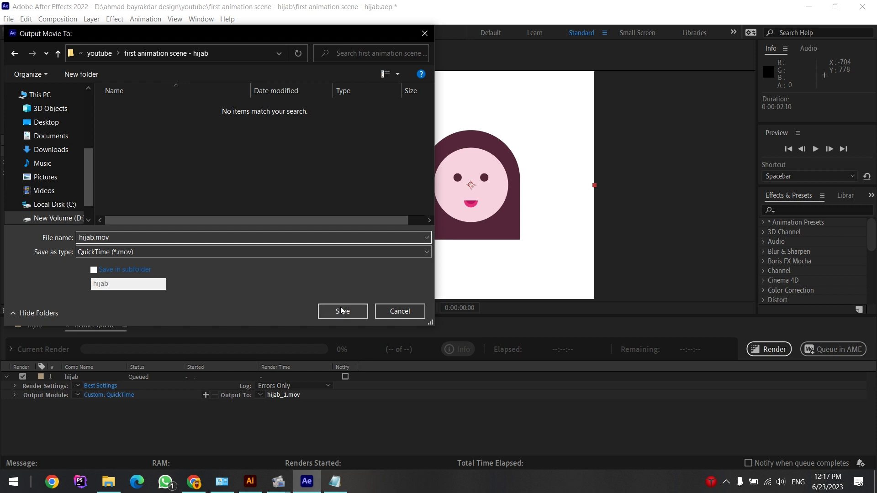
Confirm the hijab.mov output, render the composition, and open File Explorer
{"action": "left_click", "coordinate": [349, 312]}
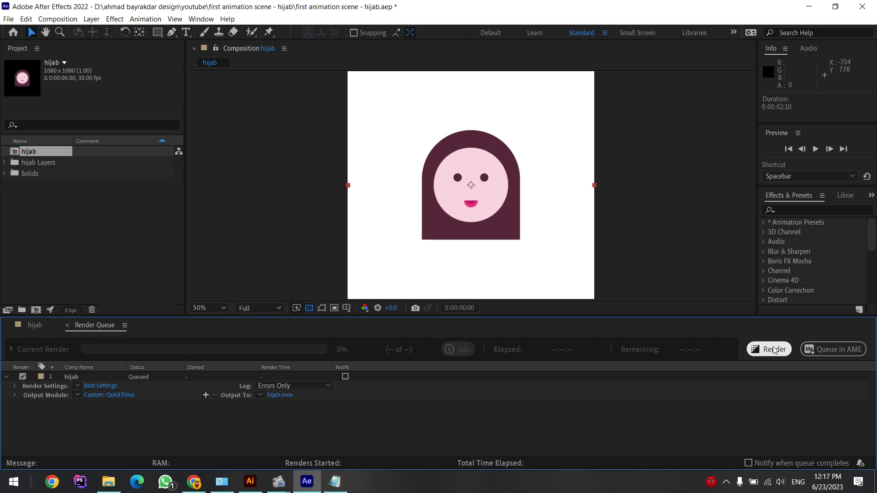
{"action": "left_click", "coordinate": [774, 350]}
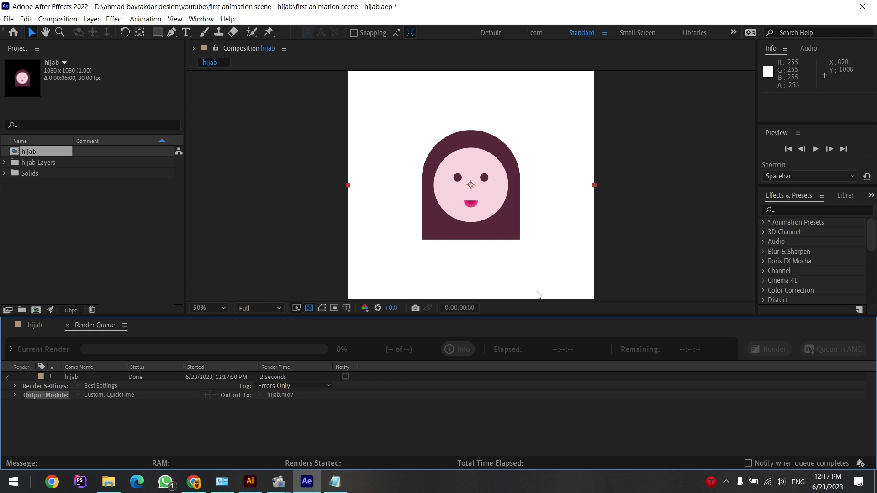
{"action": "left_click", "coordinate": [109, 482]}
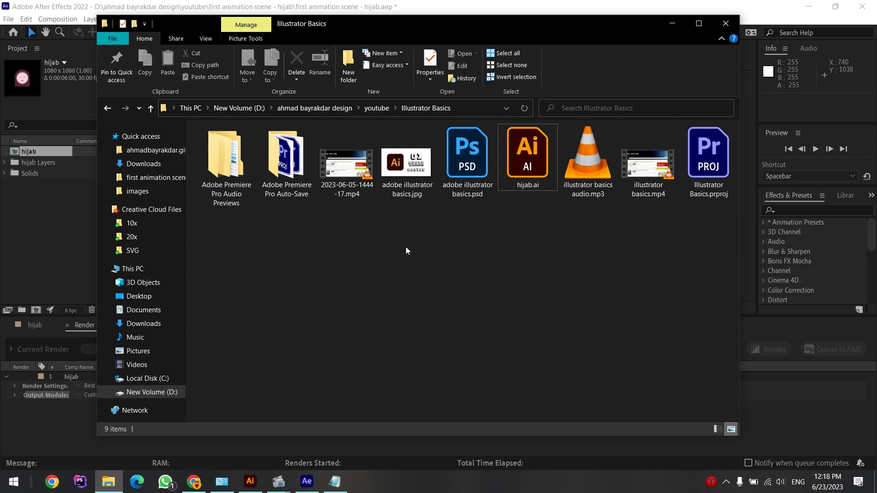
Browse to youtube > first animation scene - hijab and open hijab.mov in VLC
{"action": "left_click", "coordinate": [377, 109]}
{"action": "double_click", "coordinate": [284, 158]}
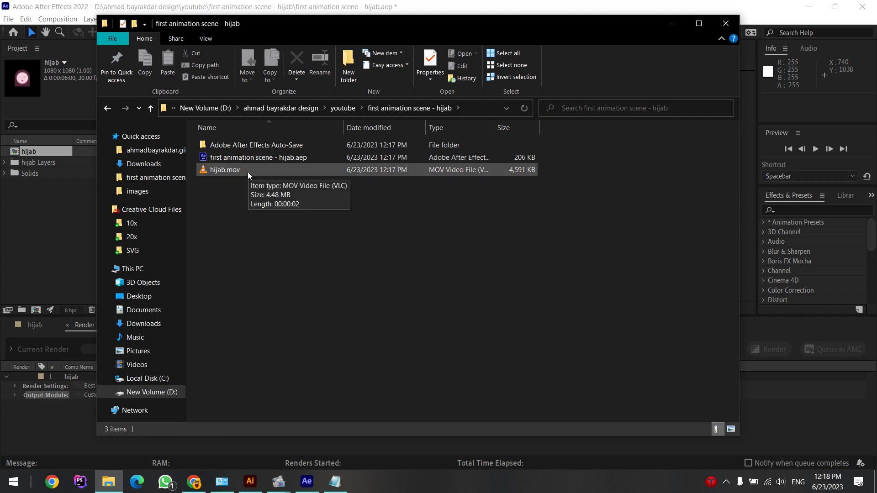
{"action": "left_click", "coordinate": [247, 171]}
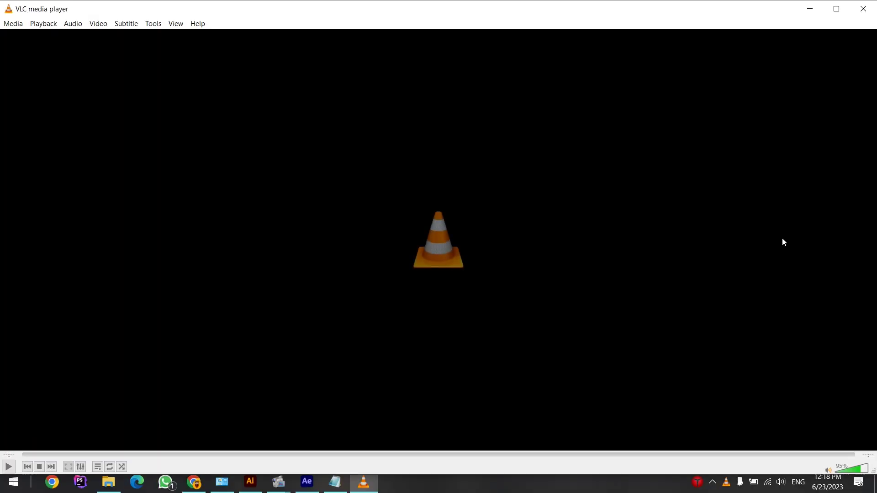
Replay hijab.mov several times, then scrub the seek bar toward the clip's end
{"action": "key", "text": "space"}
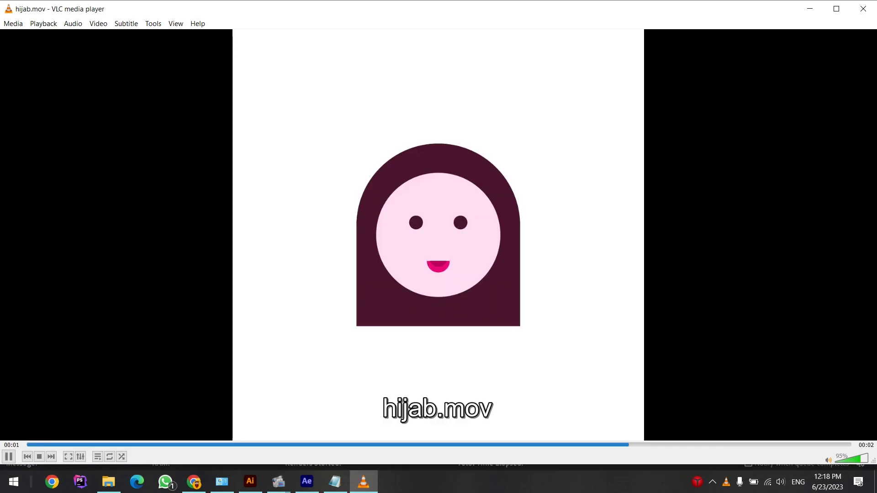
{"action": "key", "text": "space"}
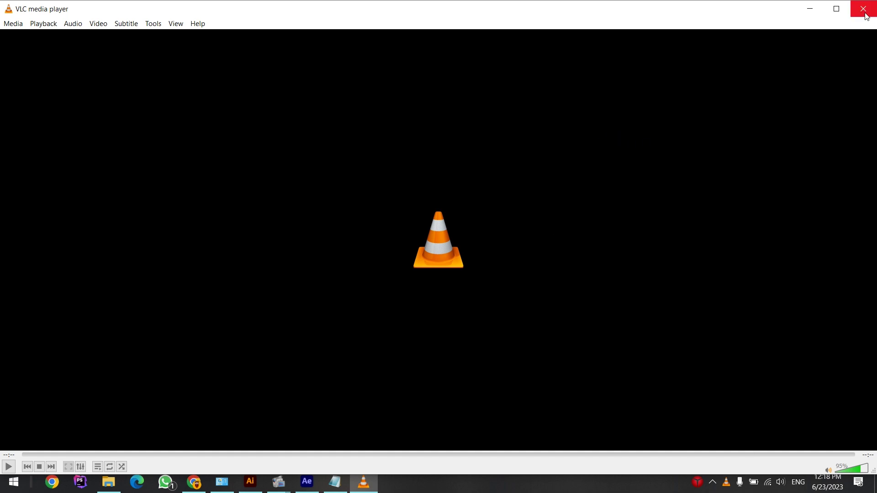
{"action": "left_click", "coordinate": [8, 467]}
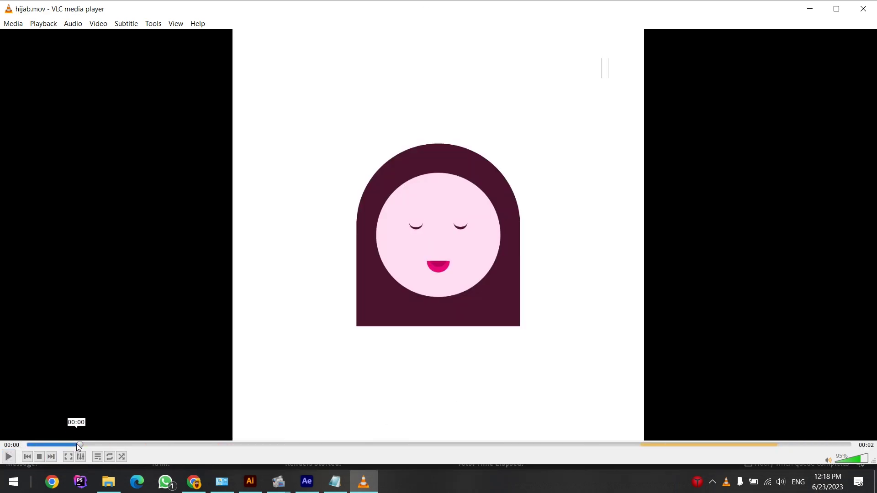
{"action": "mouse_move", "coordinate": [174, 445]}
{"action": "left_mouse_down"}
{"action": "mouse_move", "coordinate": [462, 454]}
{"action": "mouse_move", "coordinate": [736, 445]}
{"action": "left_mouse_up"}
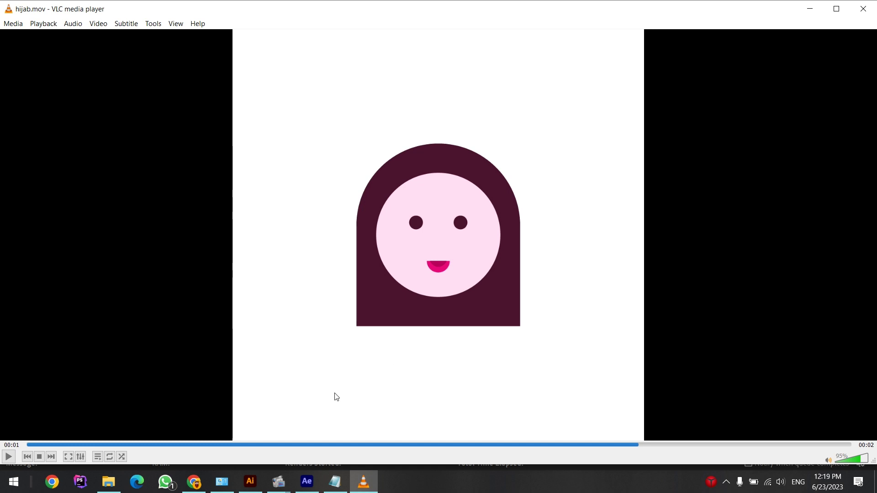
Leave VLC via Illustrator and bring After Effects forward, showing the hijab render as Done
{"action": "left_click", "coordinate": [250, 482]}
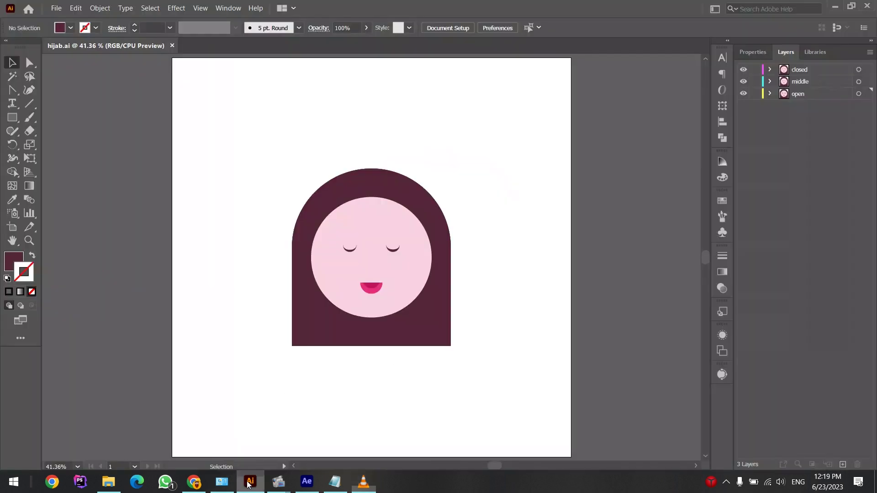
{"action": "left_click", "coordinate": [305, 484]}
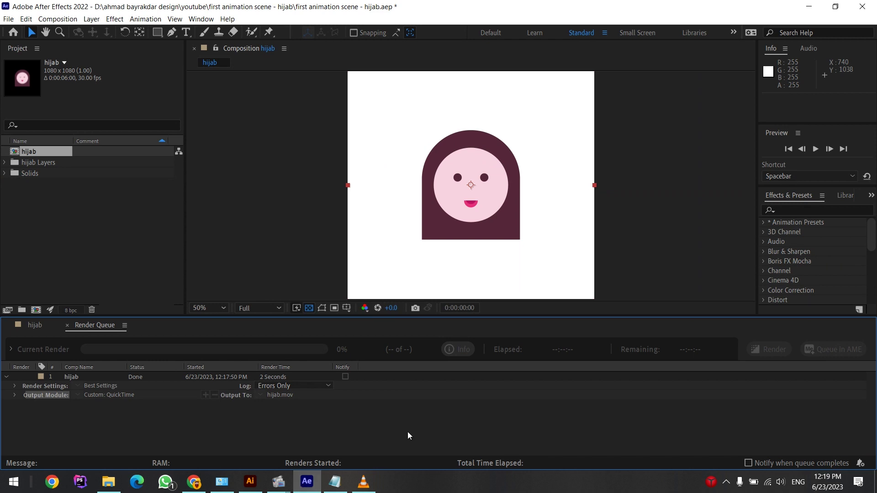